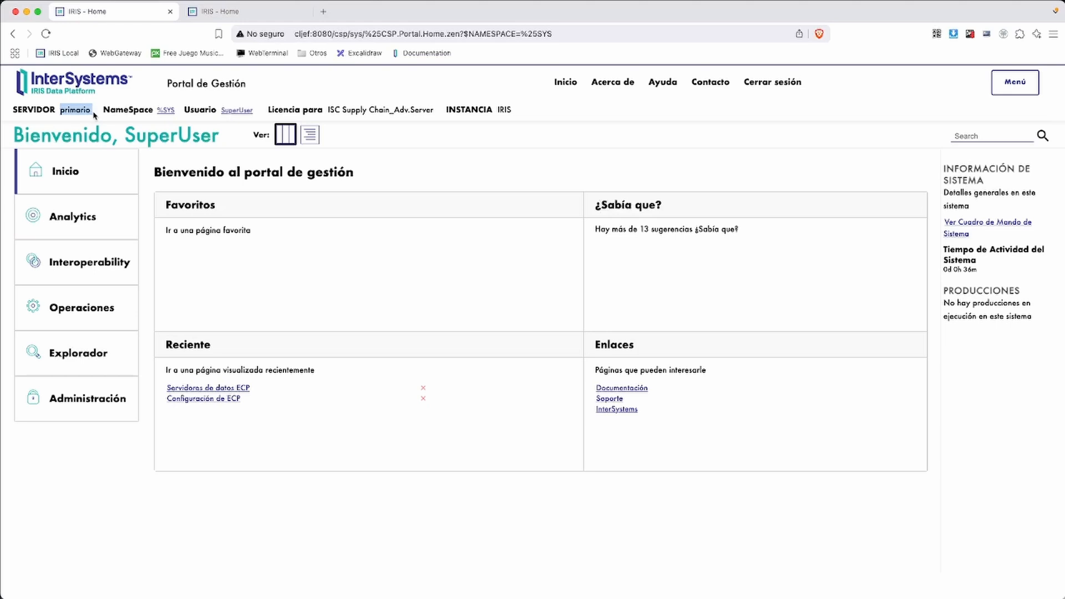
Switch to the secundario server's Management Portal tab
{"action": "left_click", "coordinate": [71, 120]}
{"action": "left_click", "coordinate": [221, 12]}
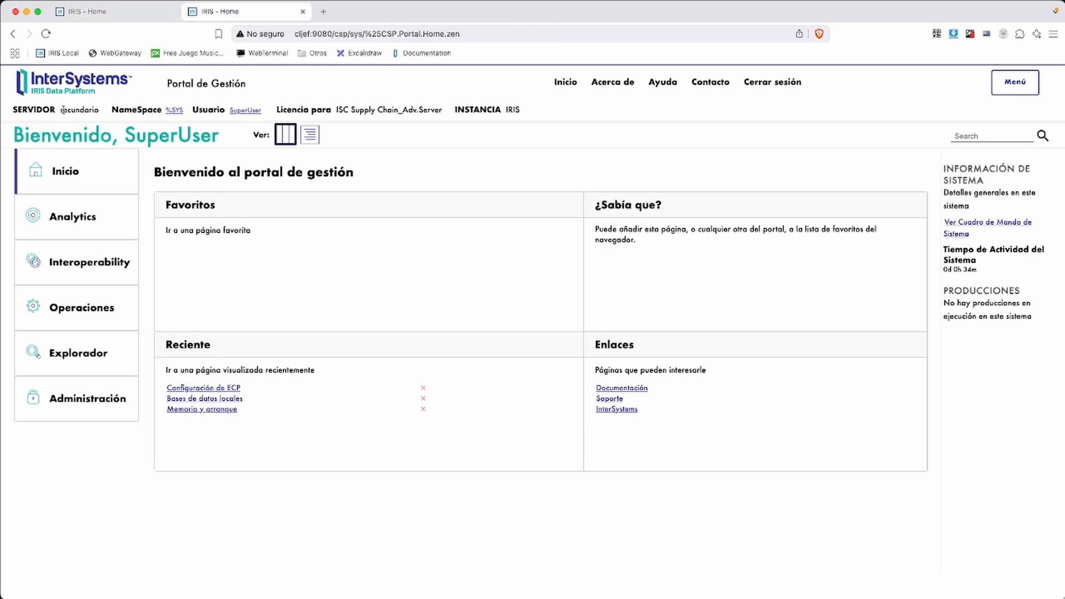
{"action": "left_click_drag", "start_coordinate": [63, 109], "coordinate": [98, 112]}
{"action": "left_click", "coordinate": [96, 121]}
Open Administración > Configuración > Conectividad > Configuración de ECP
{"action": "left_click", "coordinate": [83, 404]}
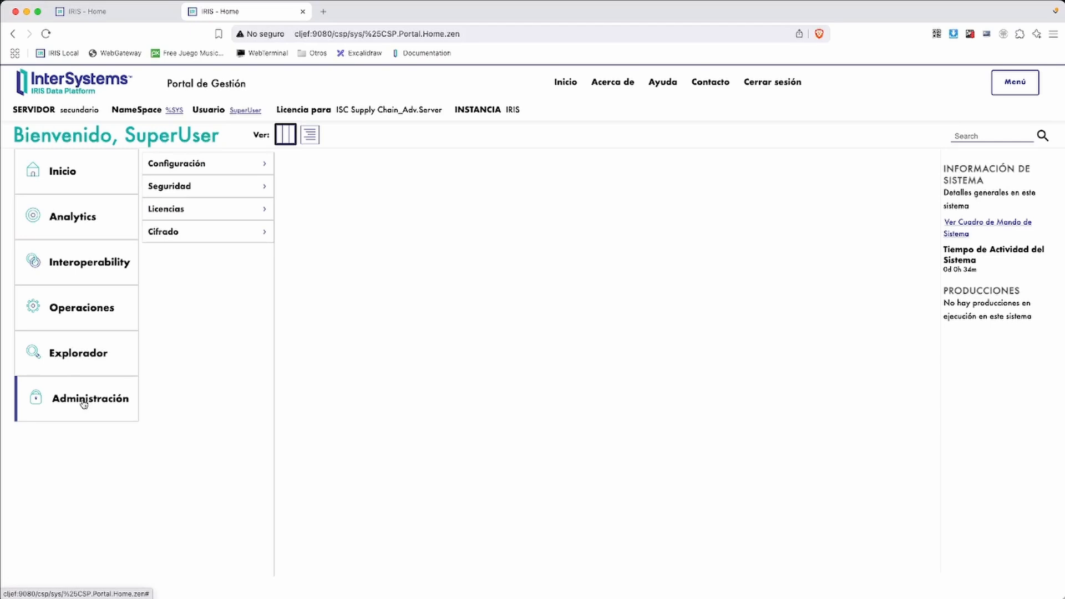
{"action": "left_click", "coordinate": [190, 171]}
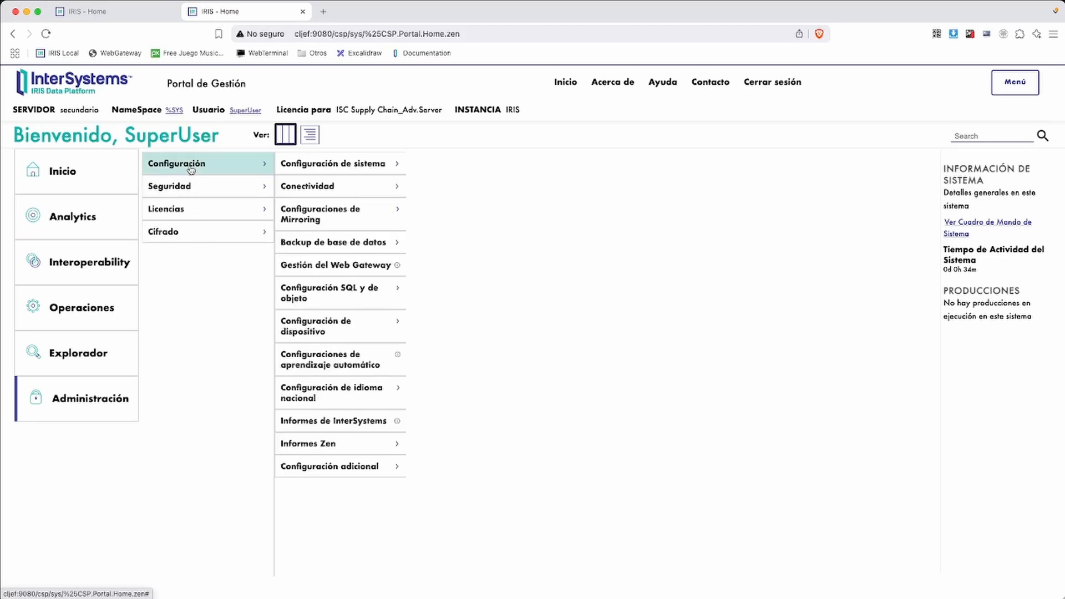
{"action": "left_click", "coordinate": [318, 190]}
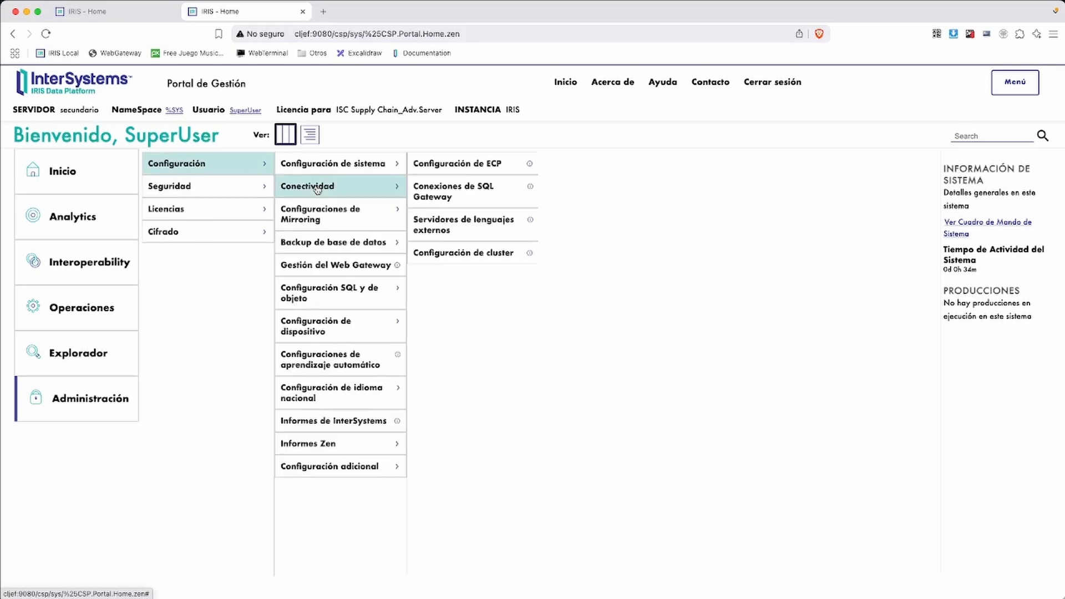
{"action": "left_click", "coordinate": [460, 167]}
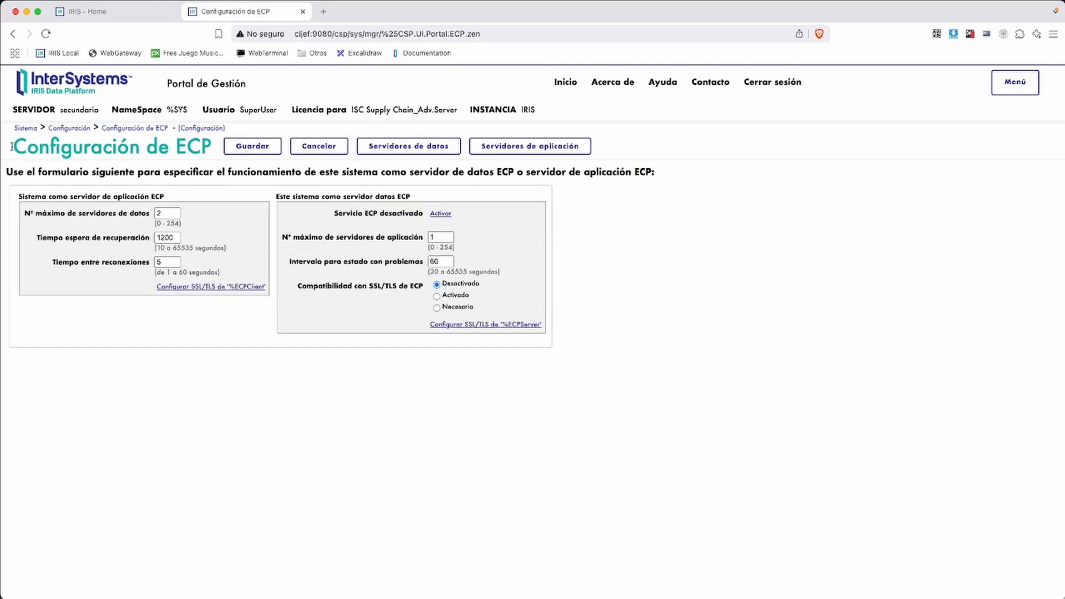
Activate the ECP service on secundario, save the ECP configuration, and return to the Sistema home
{"action": "left_click_drag", "start_coordinate": [15, 147], "coordinate": [201, 146]}
{"action": "left_click", "coordinate": [207, 155]}
{"action": "left_click", "coordinate": [442, 215]}
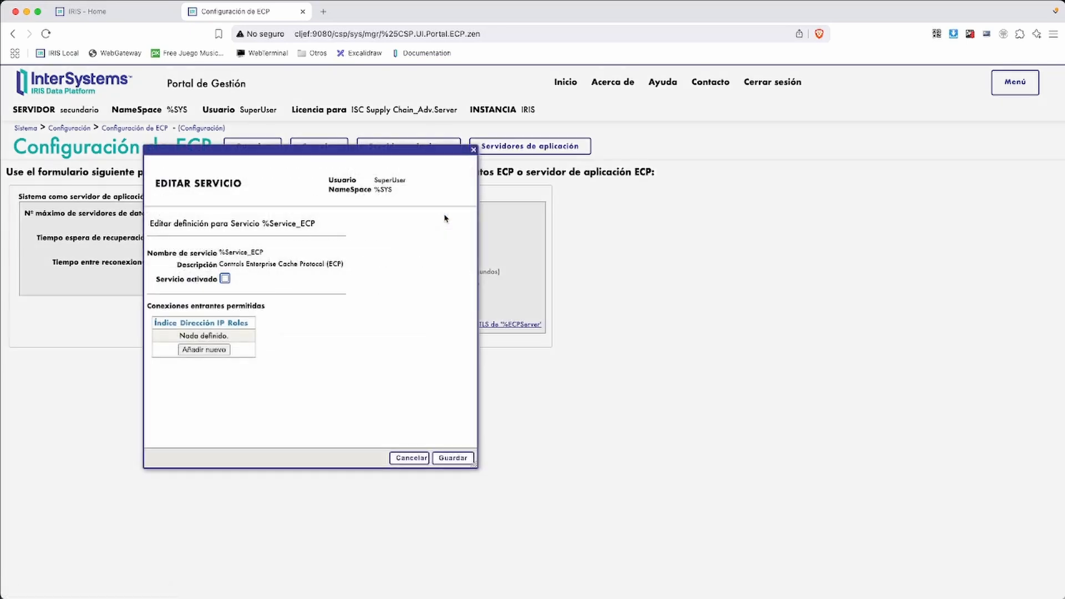
{"action": "left_click", "coordinate": [473, 150]}
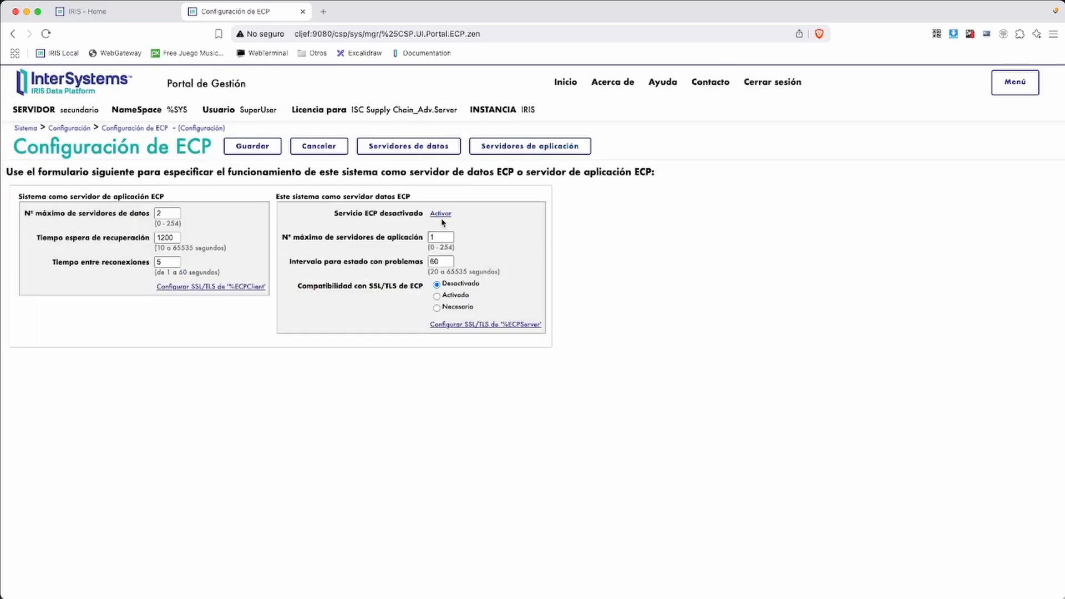
{"action": "key", "text": "ctrl+a"}
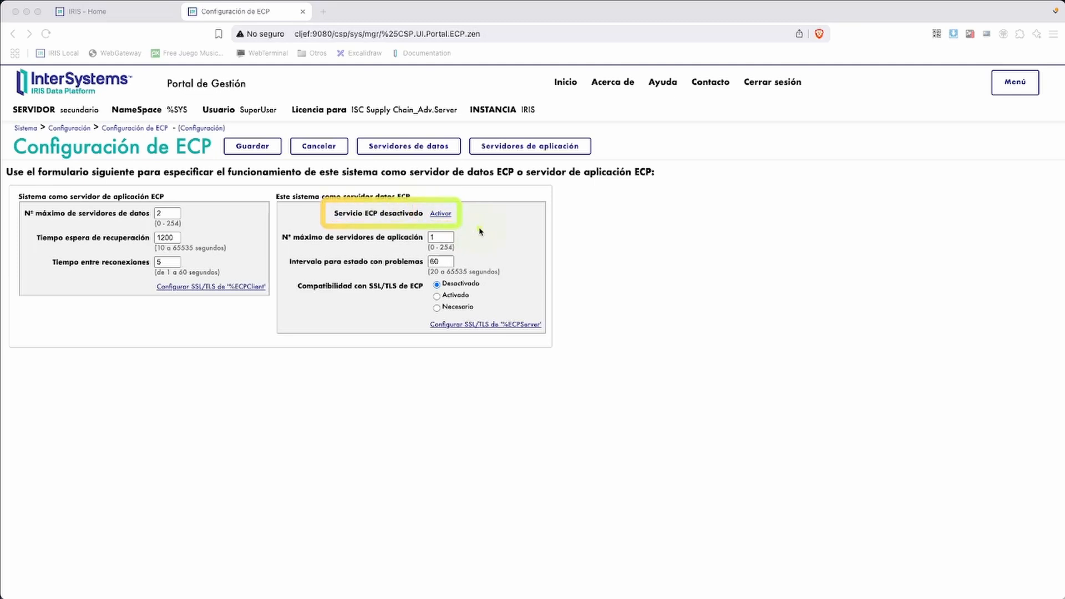
{"action": "left_click", "coordinate": [441, 214]}
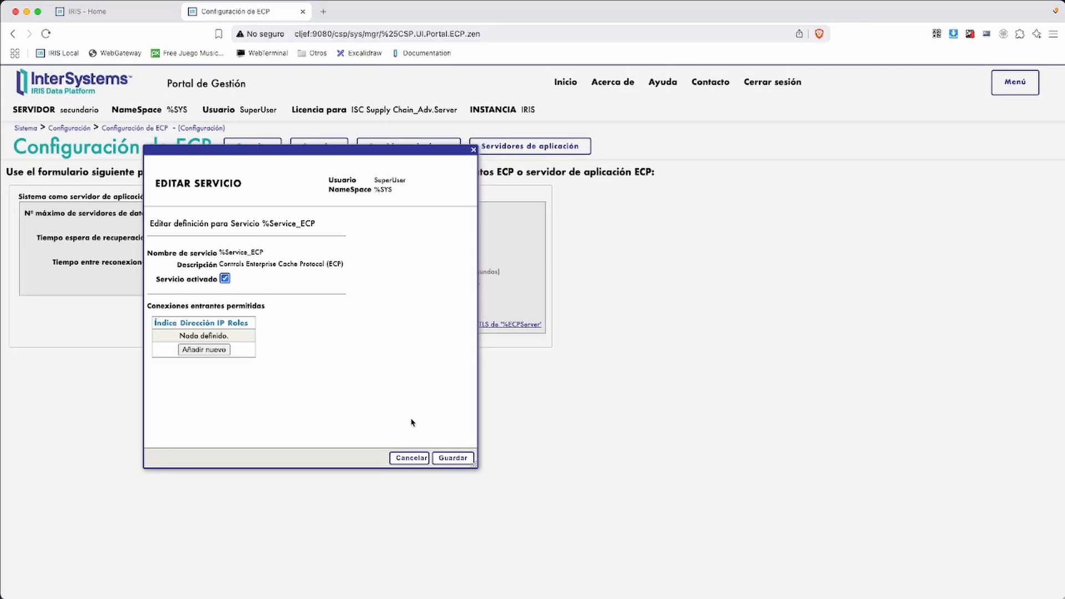
{"action": "left_click", "coordinate": [452, 458]}
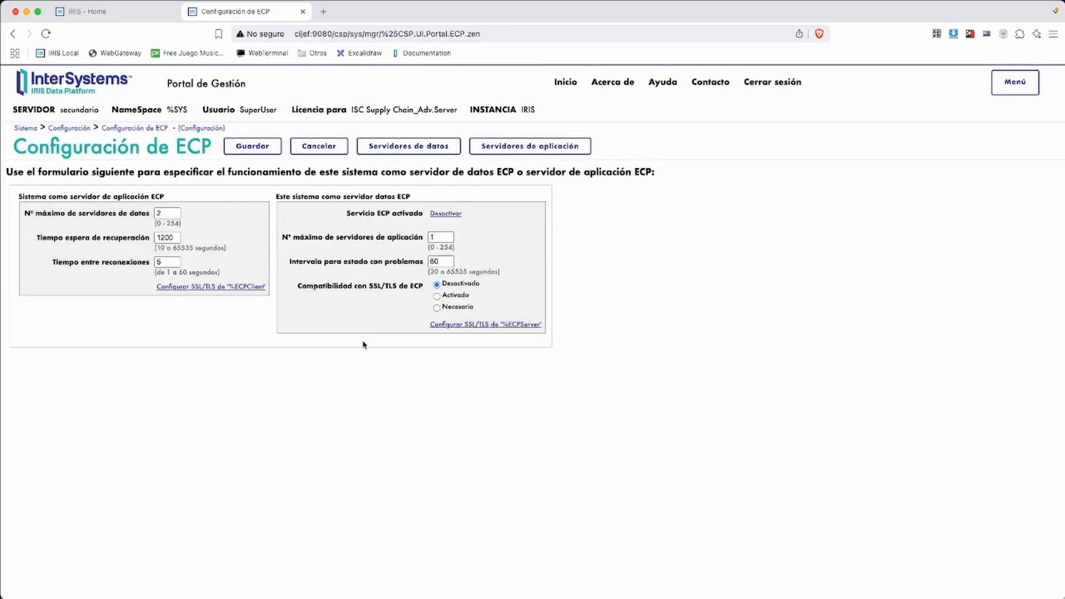
{"action": "left_click", "coordinate": [259, 151]}
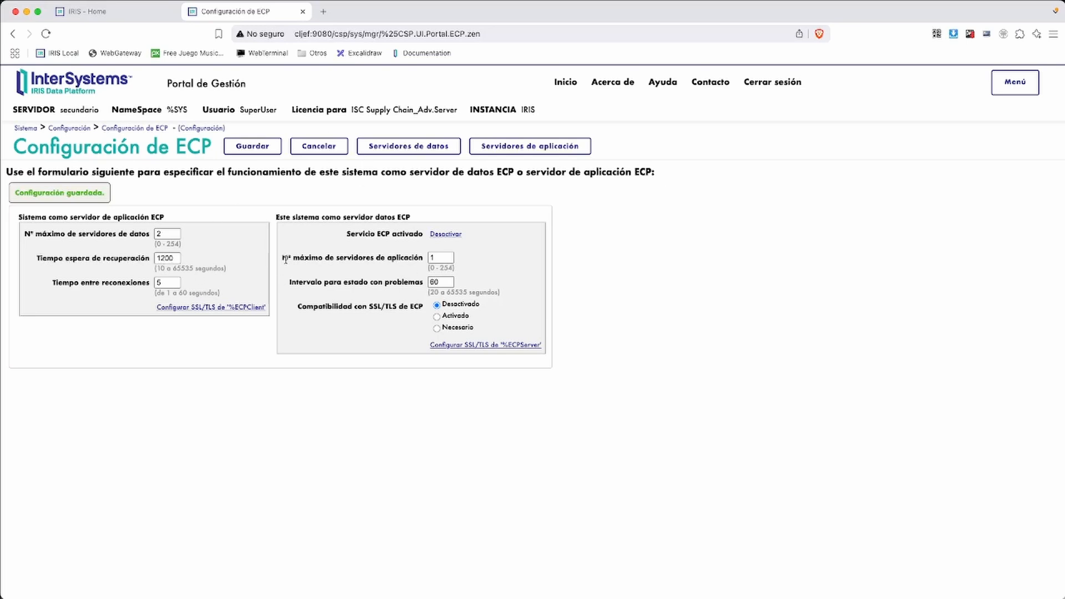
{"action": "left_click", "coordinate": [25, 128]}
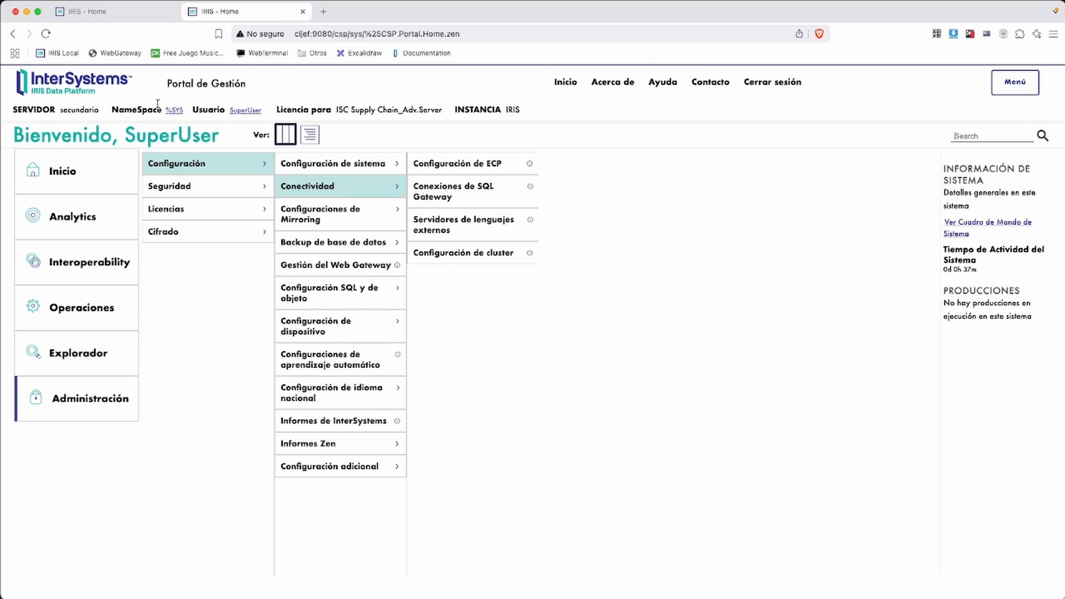
Go to the Namespaces configuration page from the administration shortcuts menu
{"action": "left_click", "coordinate": [174, 110]}
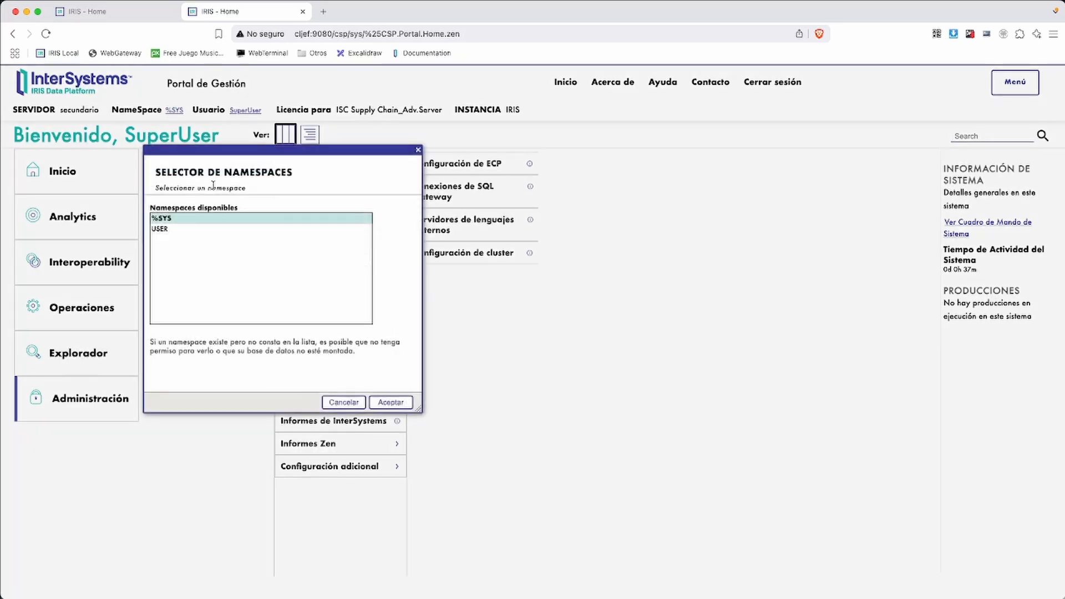
{"action": "left_click", "coordinate": [172, 220]}
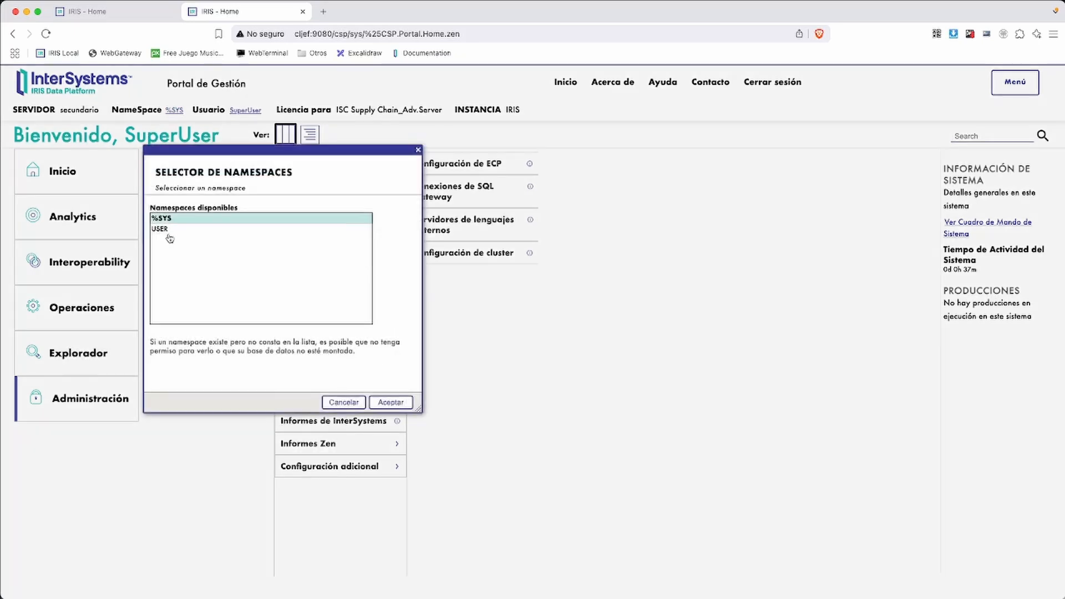
{"action": "left_click", "coordinate": [343, 402]}
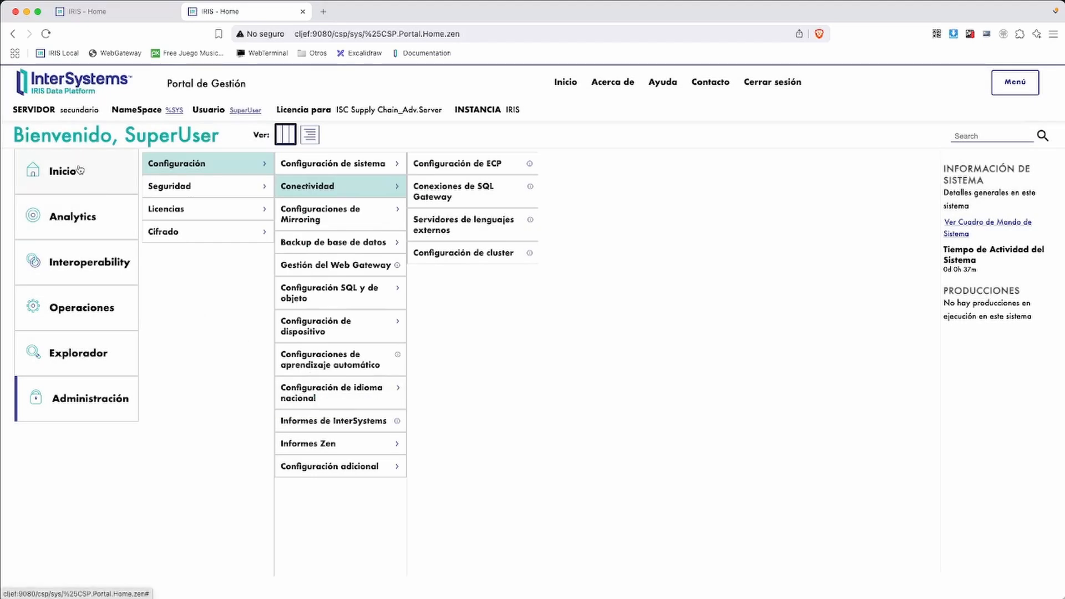
{"action": "left_click", "coordinate": [1015, 84]}
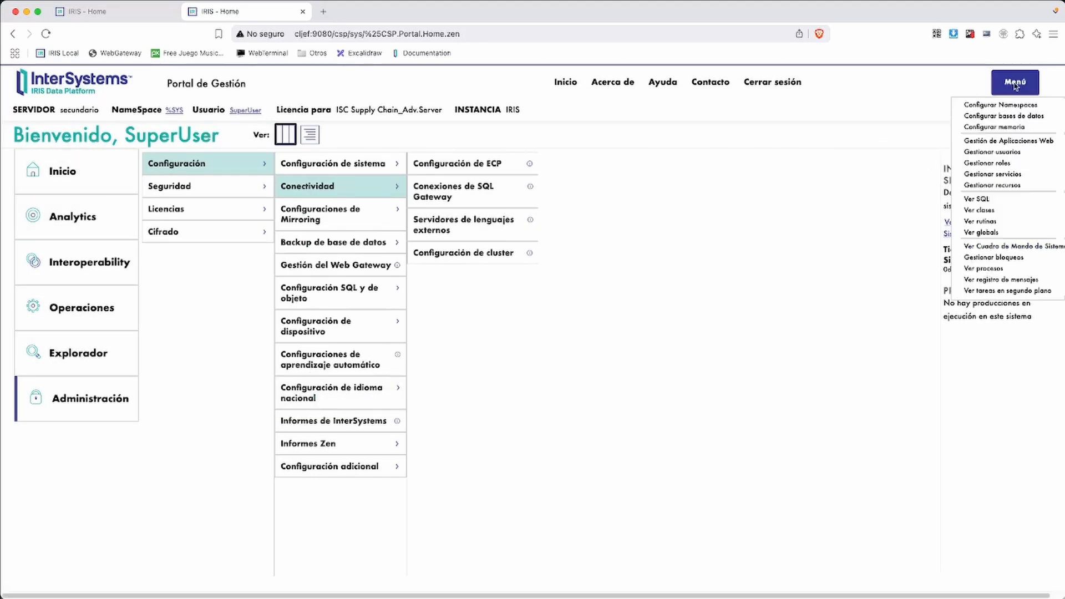
{"action": "left_click", "coordinate": [993, 106]}
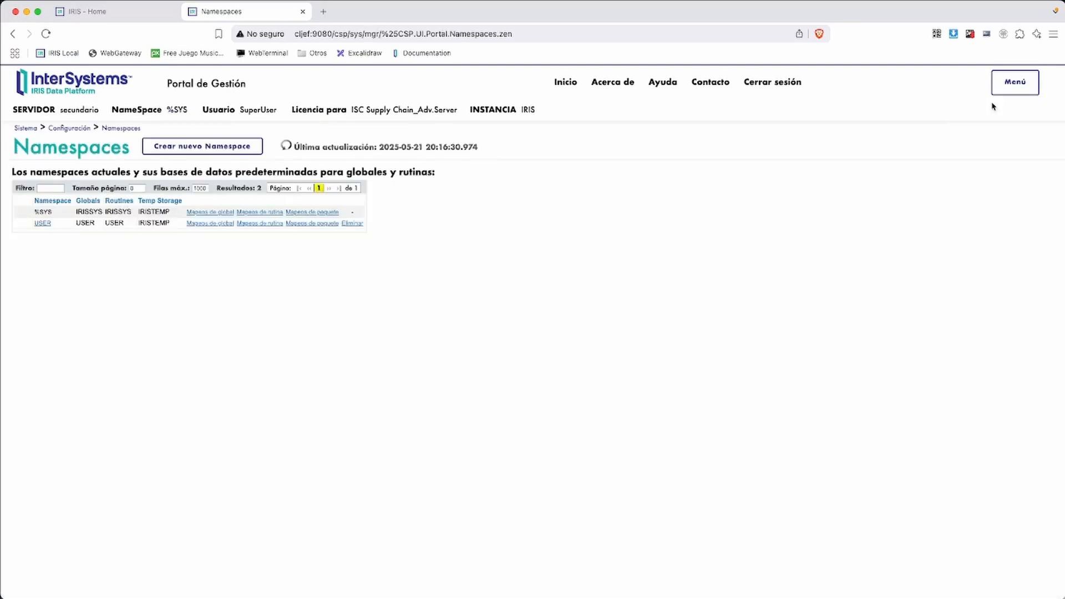
Create a new namespace named DATOSCOMPARTIDOS
{"action": "left_click", "coordinate": [220, 150]}
{"action": "left_click", "coordinate": [313, 216]}
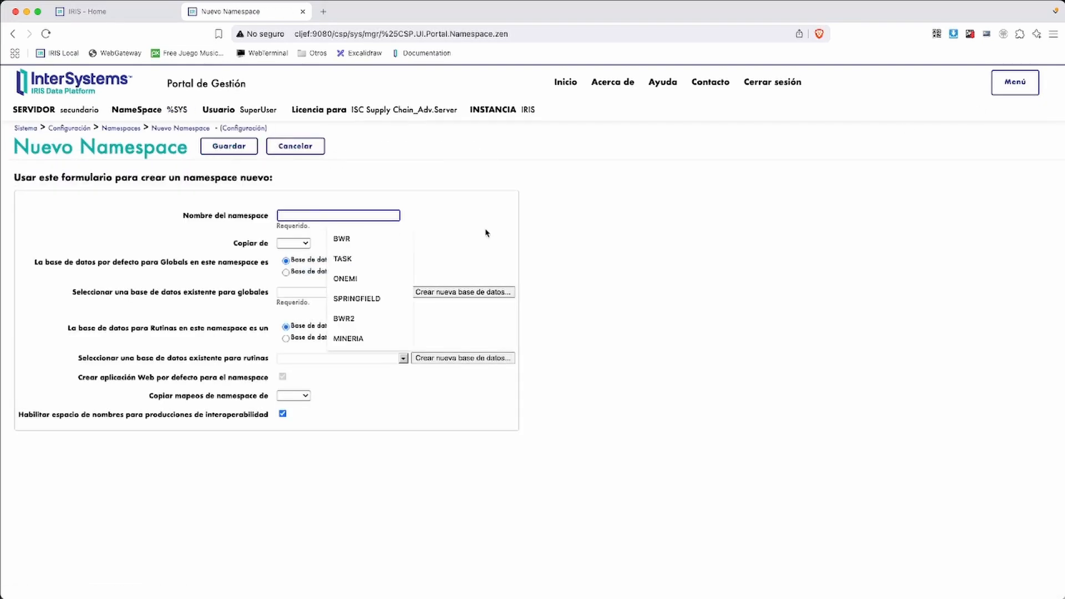
{"action": "left_click", "coordinate": [486, 233]}
{"action": "left_click", "coordinate": [331, 216]}
{"action": "type", "text": "DATOSC"}
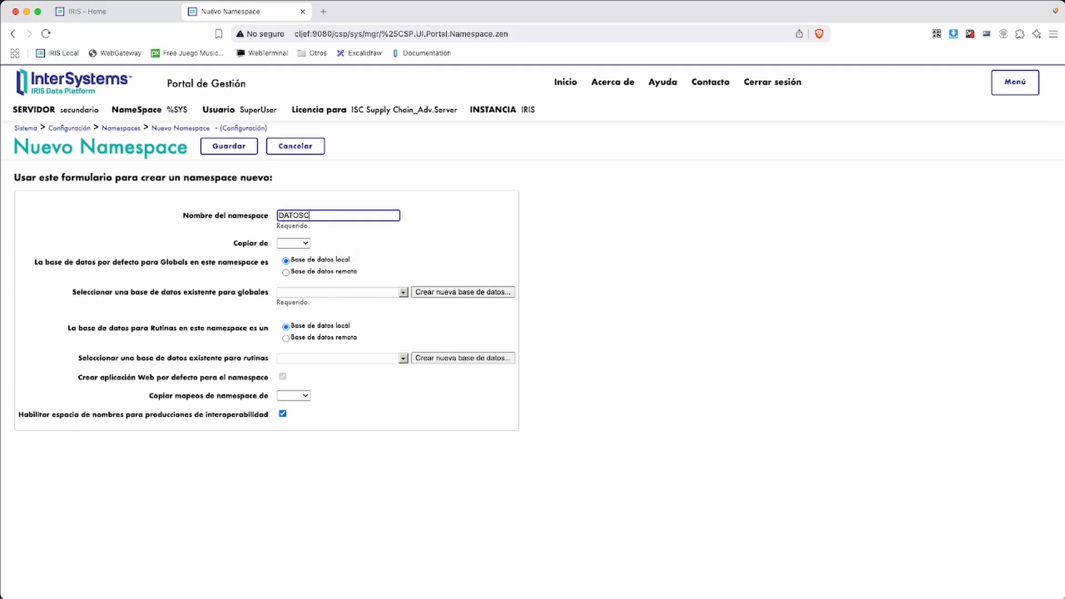
{"action": "type", "text": "OMPARTIDOS"}
Begin a new globals database, entering the DATOSDB name and its /var/data directory
{"action": "left_click", "coordinate": [463, 292]}
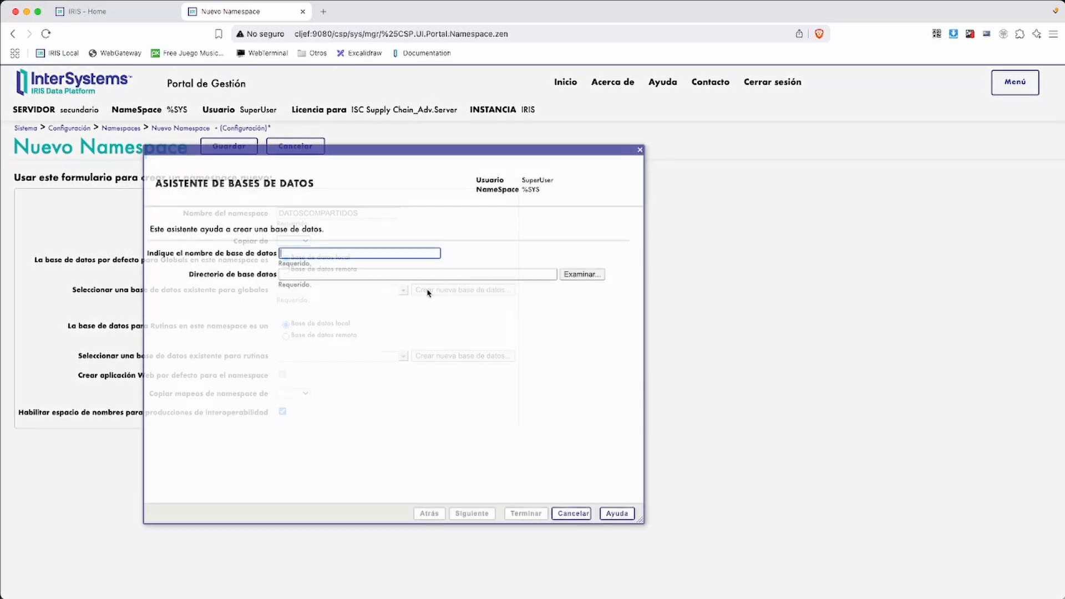
{"action": "type", "text": "Datos"}
{"action": "left_click", "coordinate": [401, 275]}
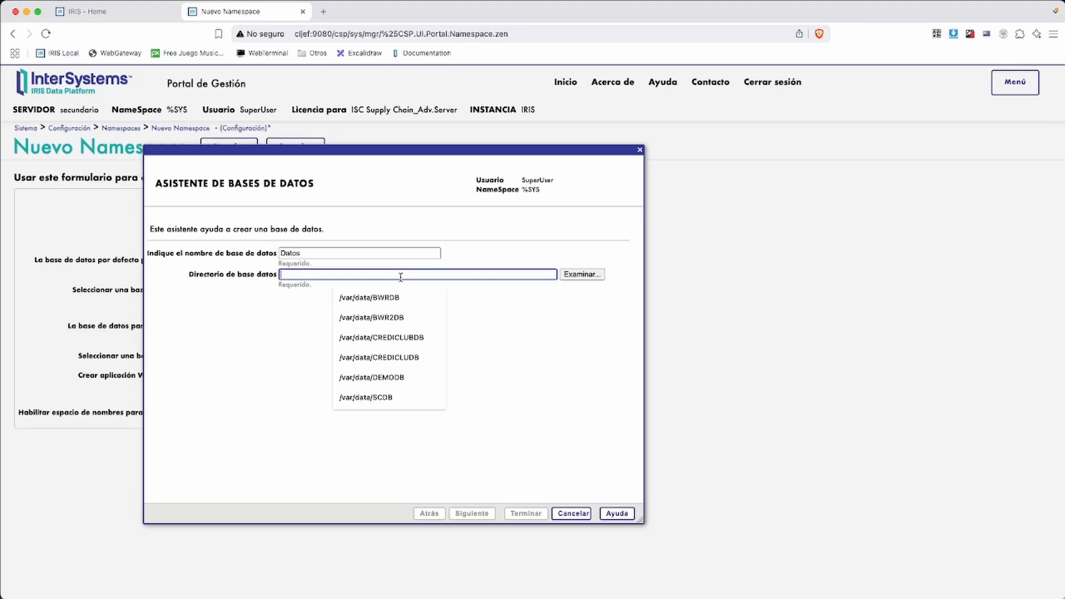
{"action": "type", "text": "/va"}
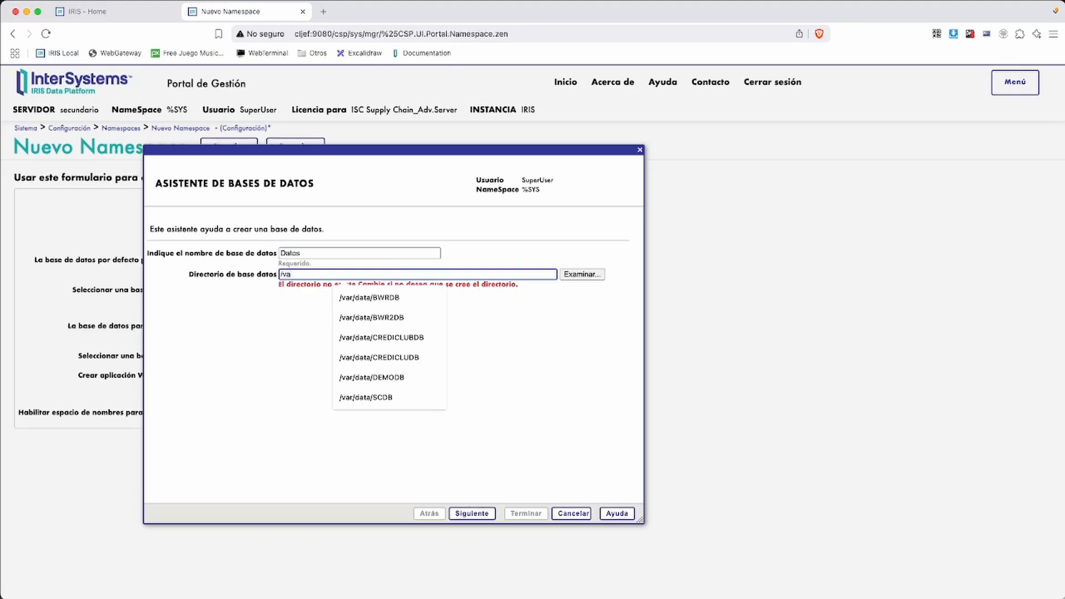
{"action": "type", "text": "r/data/"}
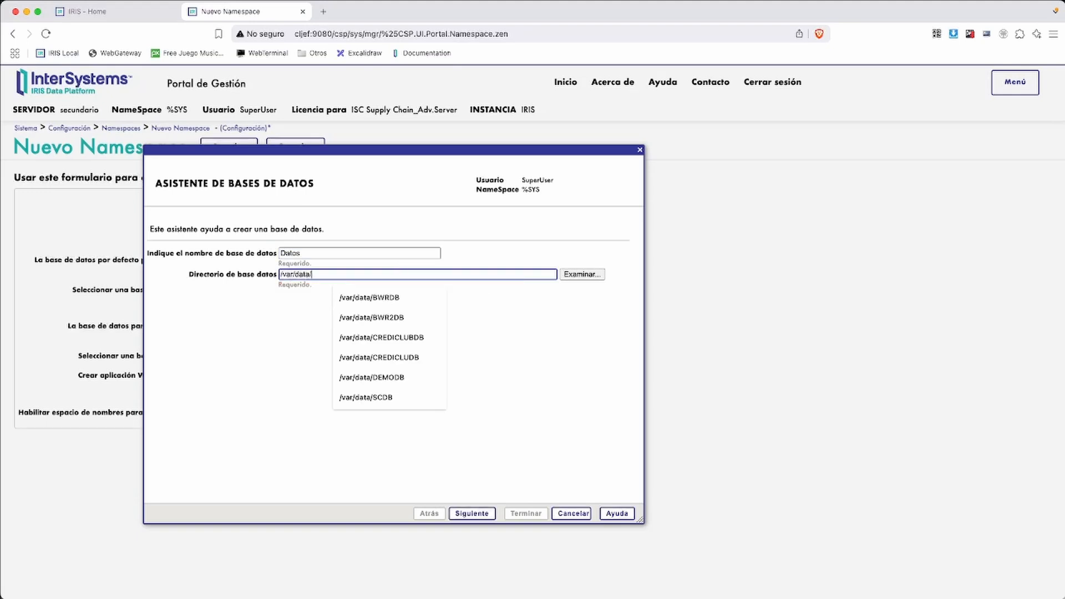
{"action": "type", "text": "datosdb"}
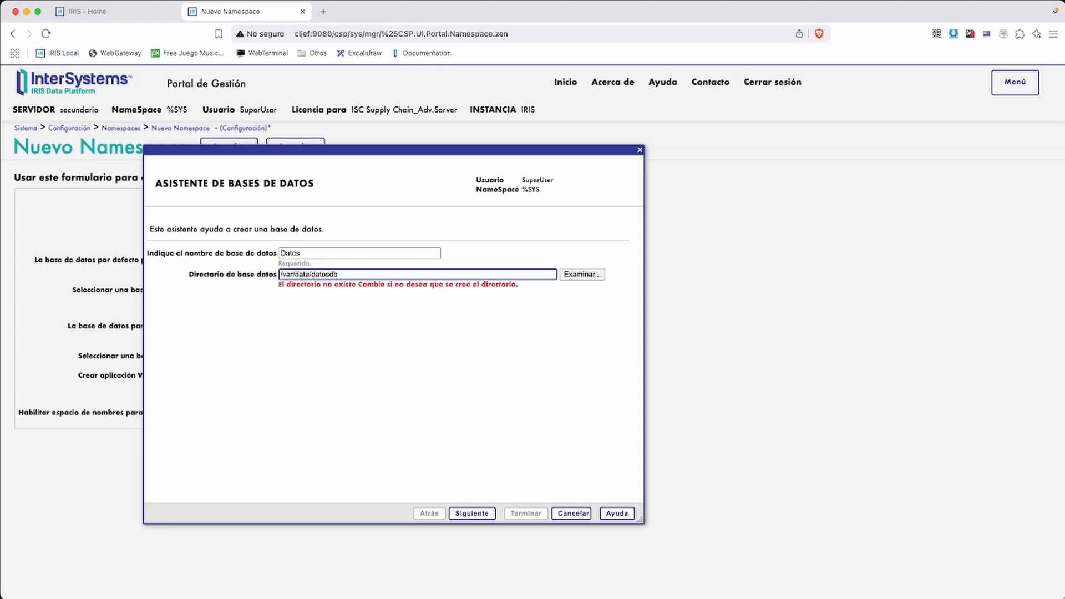
{"action": "left_click_drag", "start_coordinate": [311, 254], "coordinate": [277, 248]}
{"action": "type", "text": "DATOSDB"}
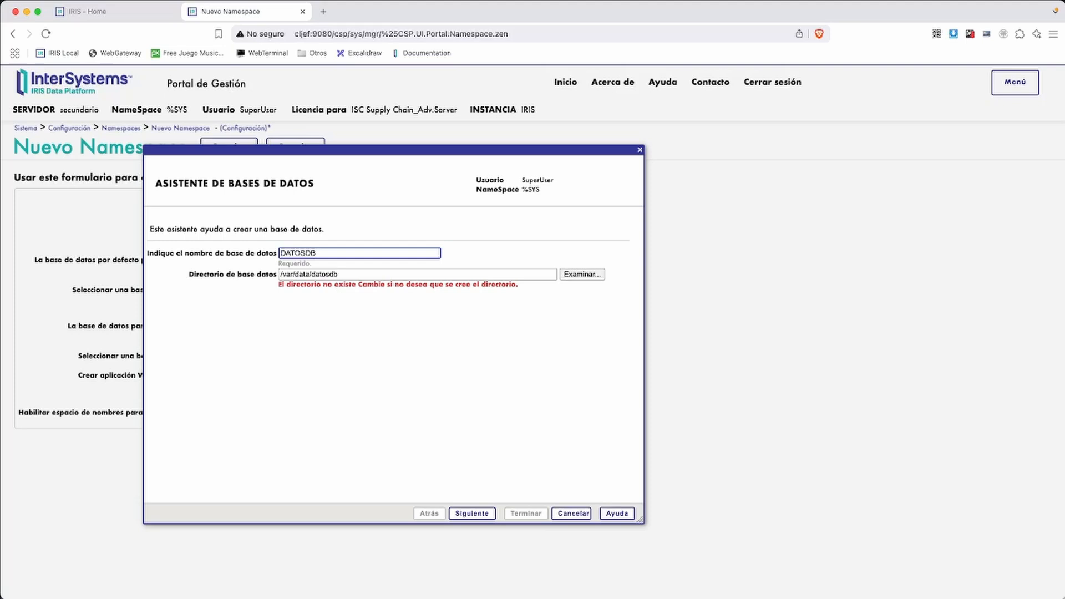
{"action": "key", "text": "Tab"}
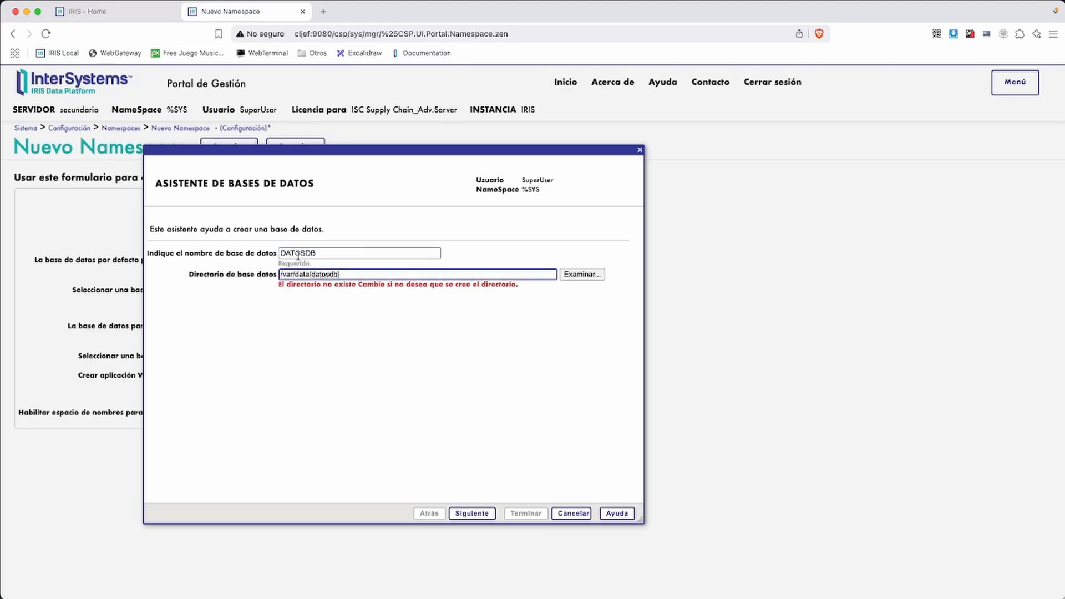
Give DATOSDB a new %DB_DATOSDB resource with public read and write, and finish creating it
{"action": "left_click", "coordinate": [478, 514]}
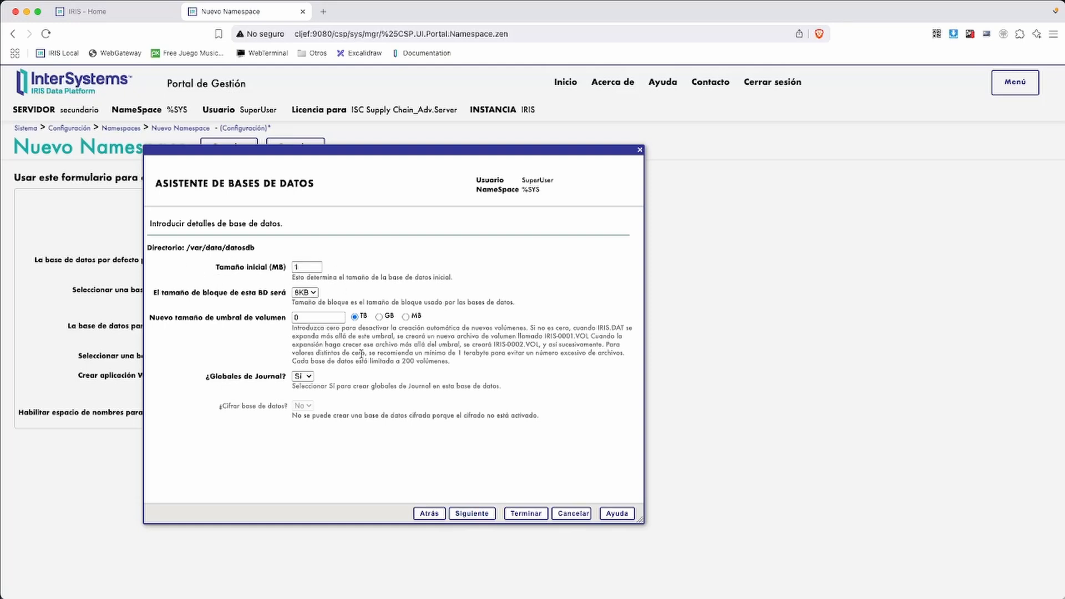
{"action": "left_click", "coordinate": [471, 515]}
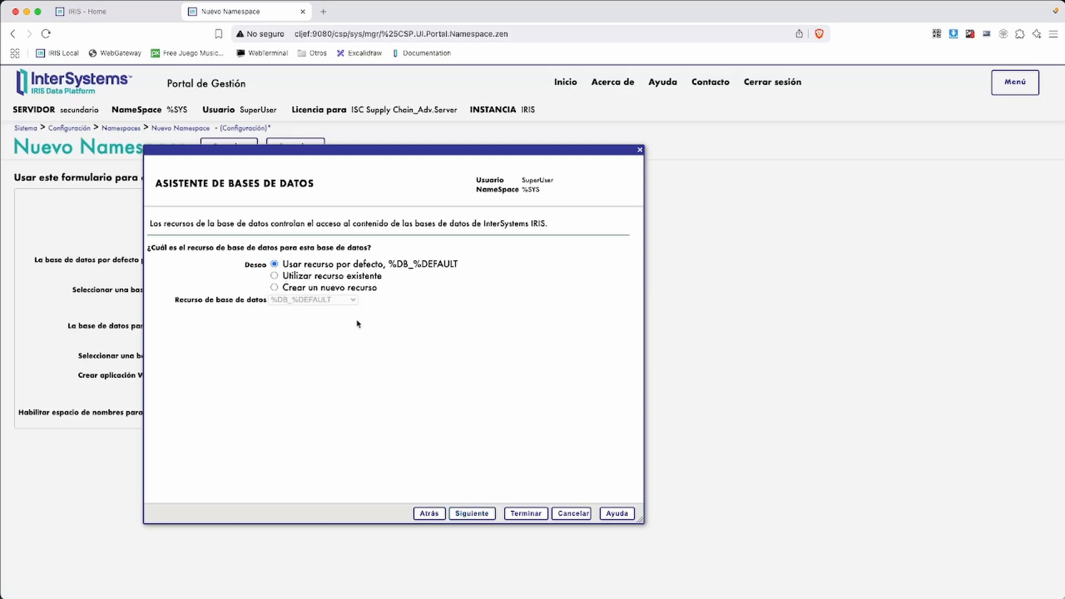
{"action": "left_click", "coordinate": [357, 287]}
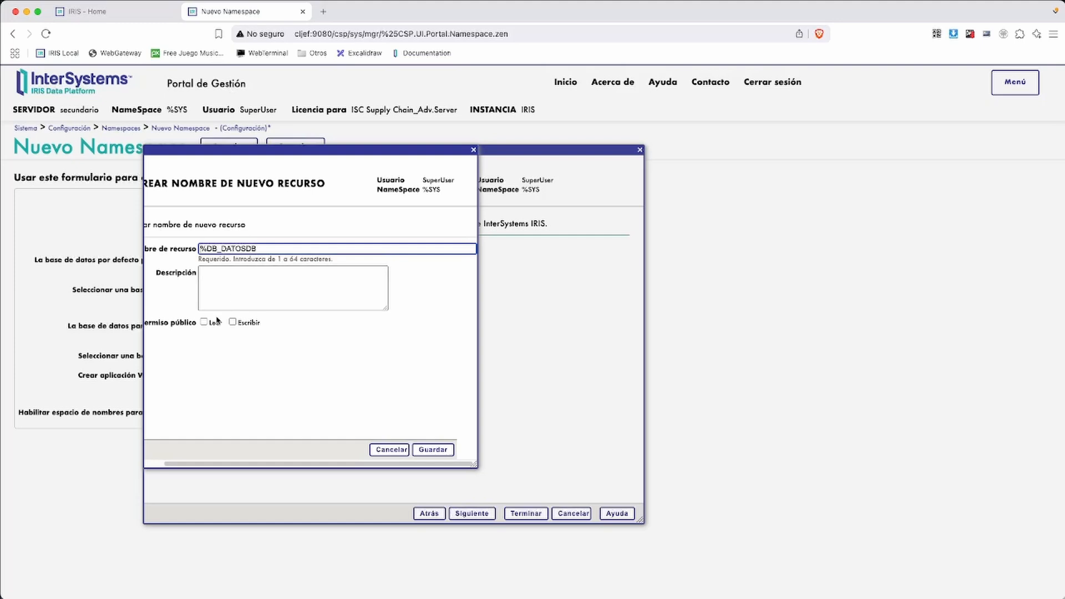
{"action": "left_click", "coordinate": [204, 322]}
{"action": "left_click", "coordinate": [233, 322]}
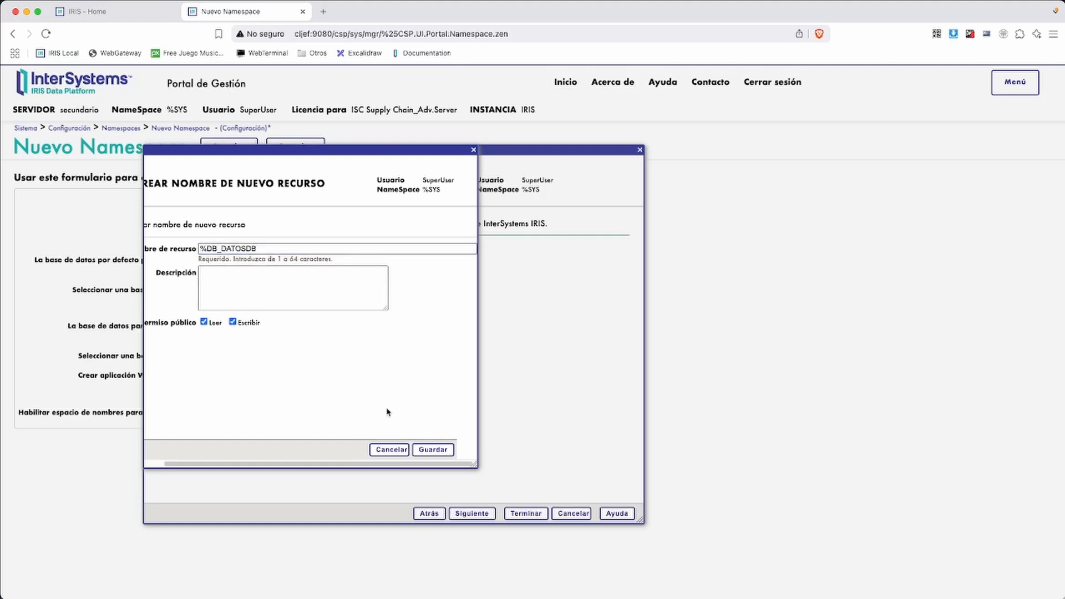
{"action": "left_click", "coordinate": [423, 451]}
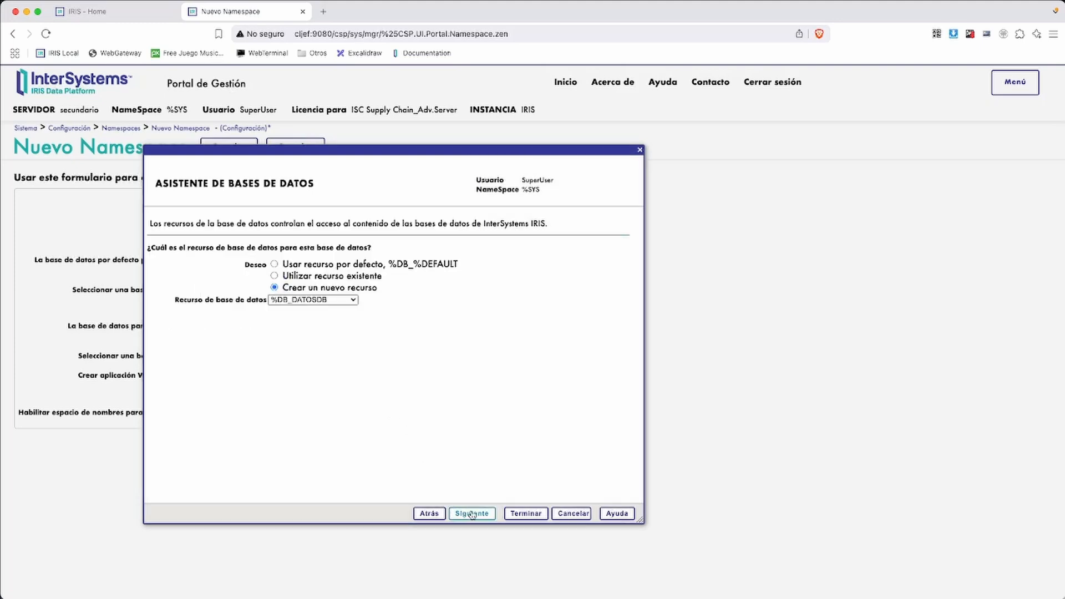
{"action": "left_click", "coordinate": [472, 514]}
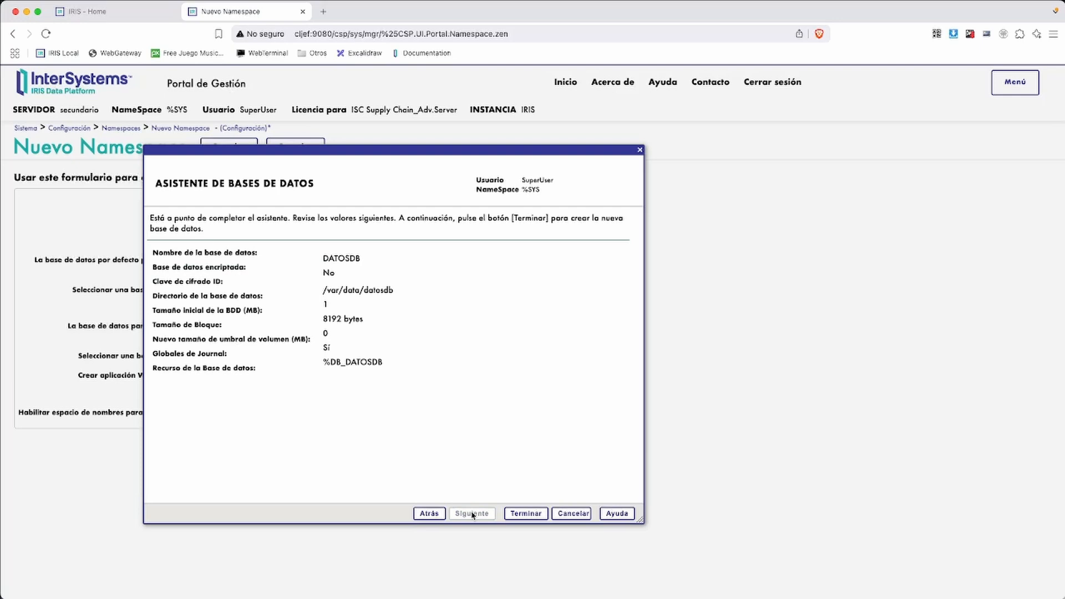
{"action": "left_click", "coordinate": [521, 519]}
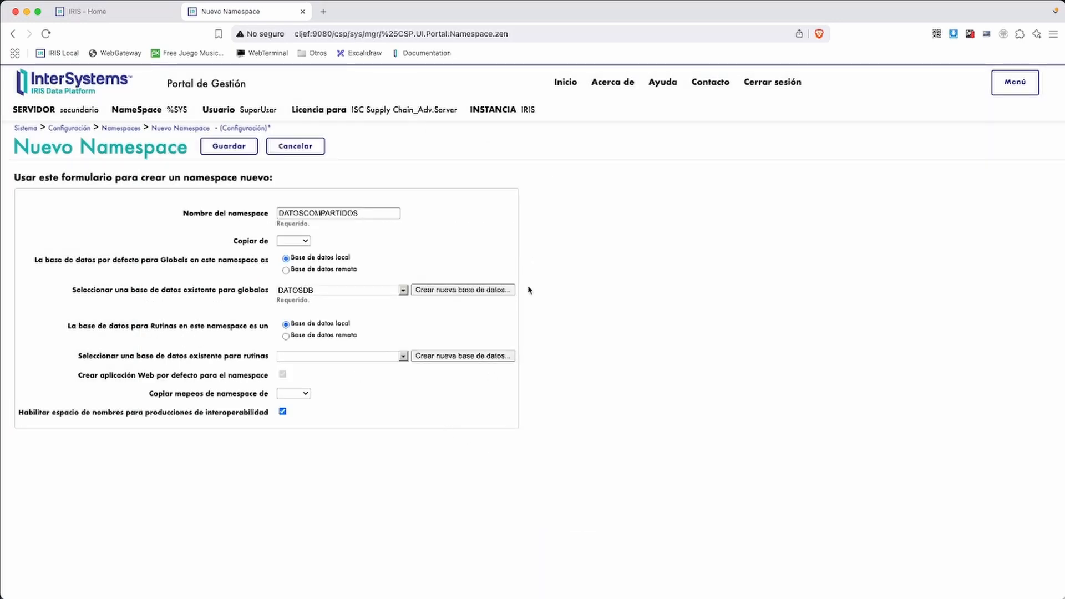
Use DATOSDB for routines, save the DATOSCOMPARTIDOS namespace, and close the setup log
{"action": "left_click", "coordinate": [403, 357]}
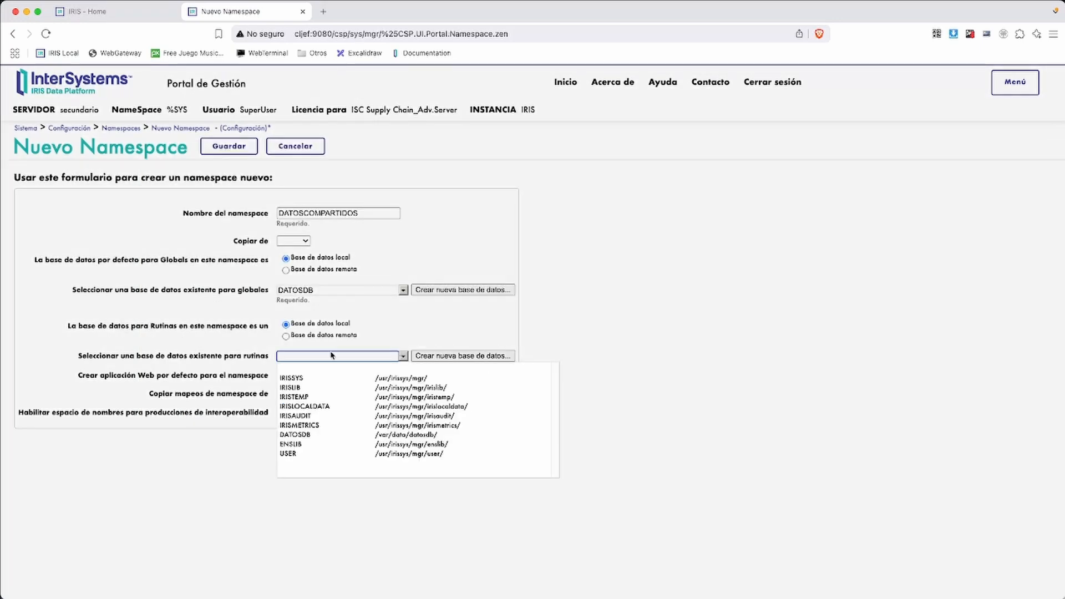
{"action": "left_click", "coordinate": [302, 435]}
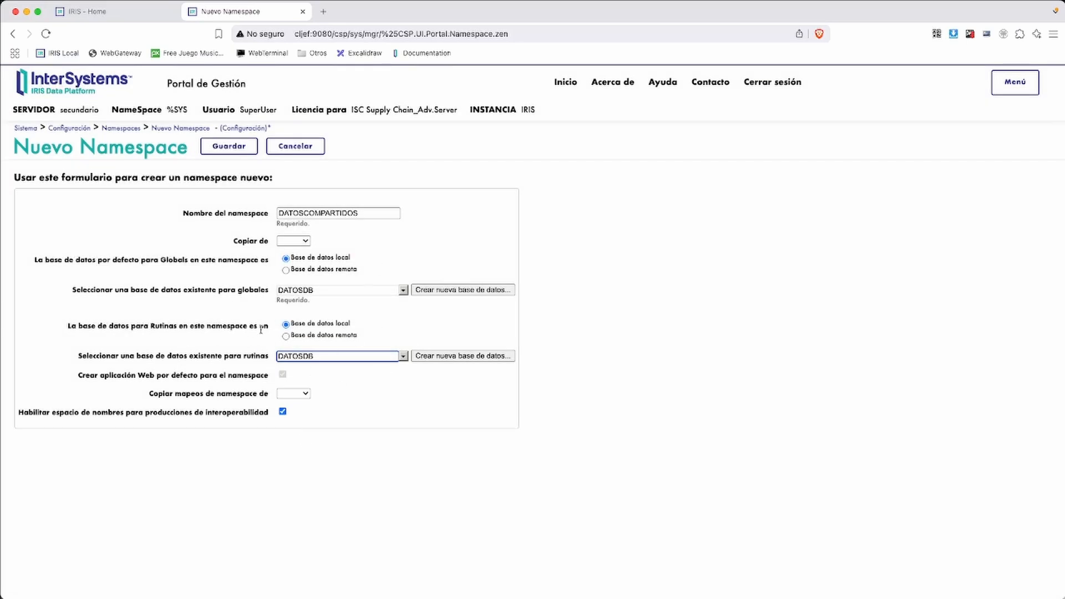
{"action": "left_click", "coordinate": [232, 150]}
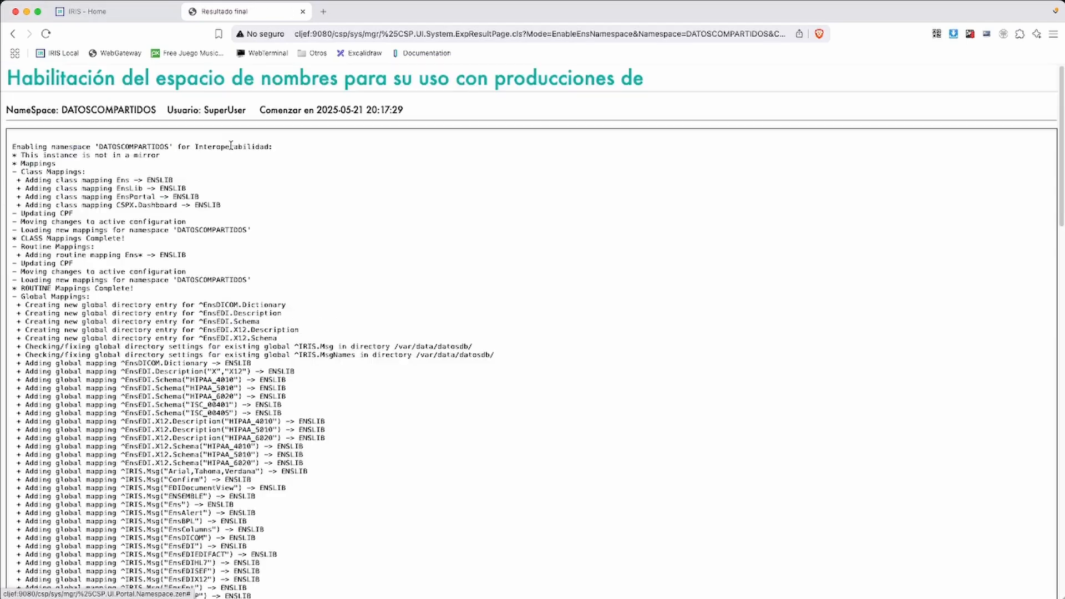
{"action": "scroll", "coordinate": [256, 348], "scroll_direction": "down", "scroll_amount": 20}
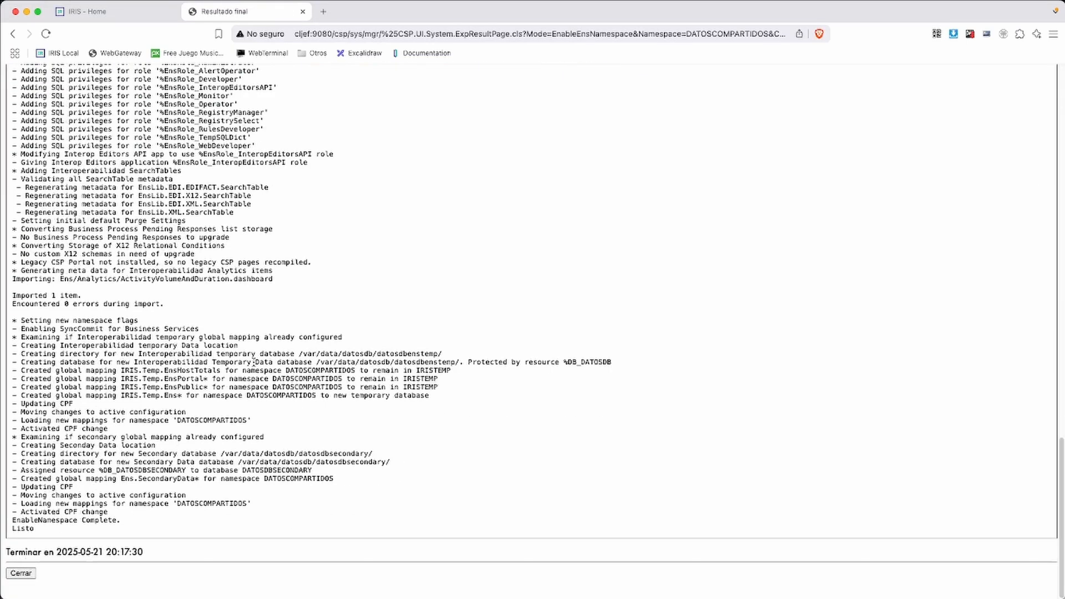
{"action": "double_click", "coordinate": [15, 520]}
{"action": "left_click", "coordinate": [135, 518]}
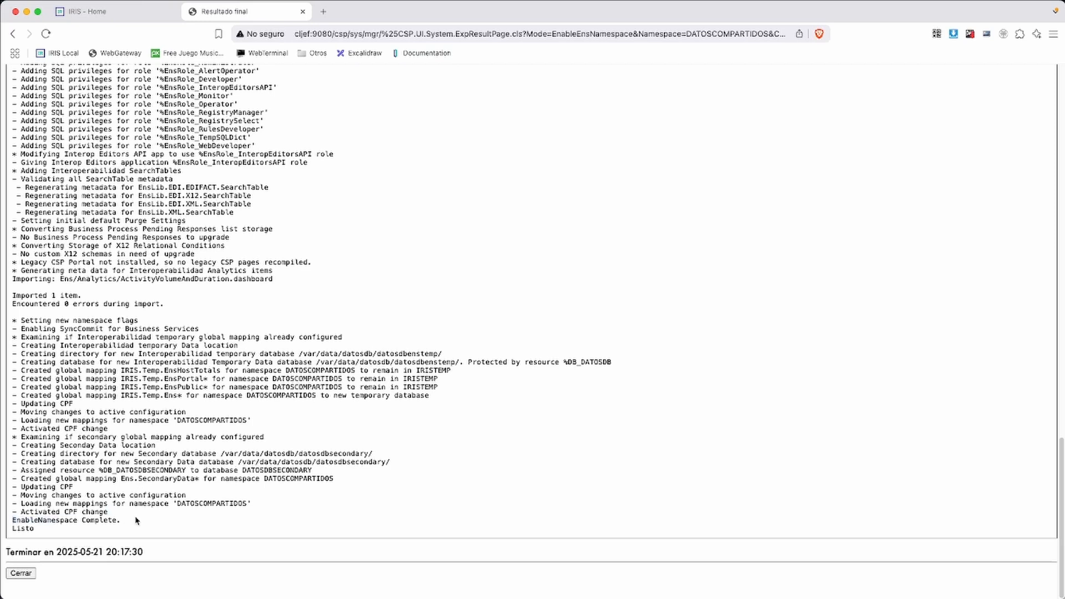
{"action": "left_click", "coordinate": [21, 573]}
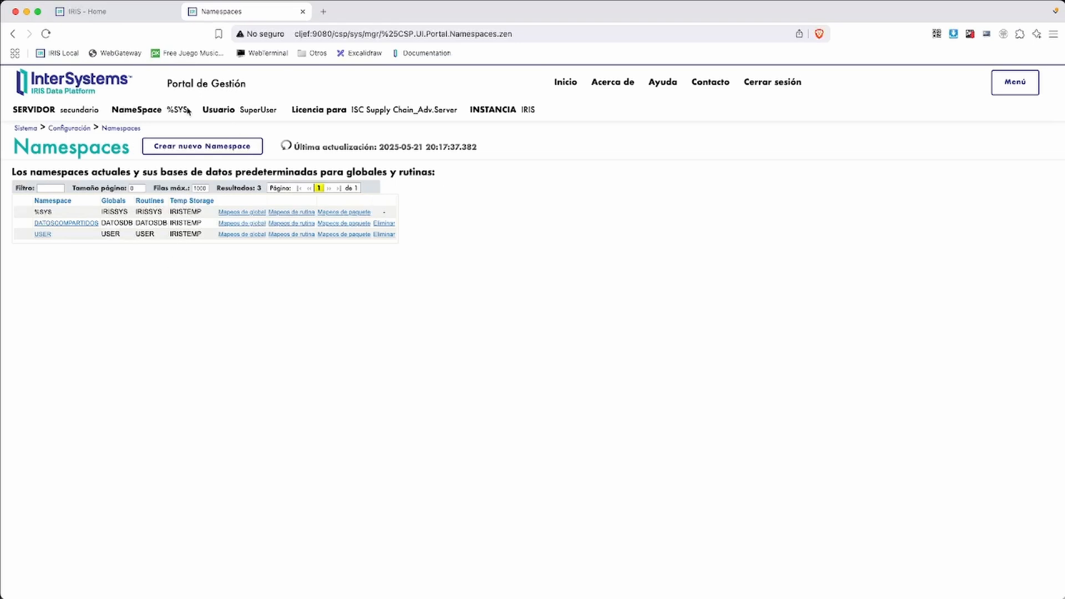
On primario, open Configuración de ECP and its empty Servidores de datos list
{"action": "left_click", "coordinate": [125, 19]}
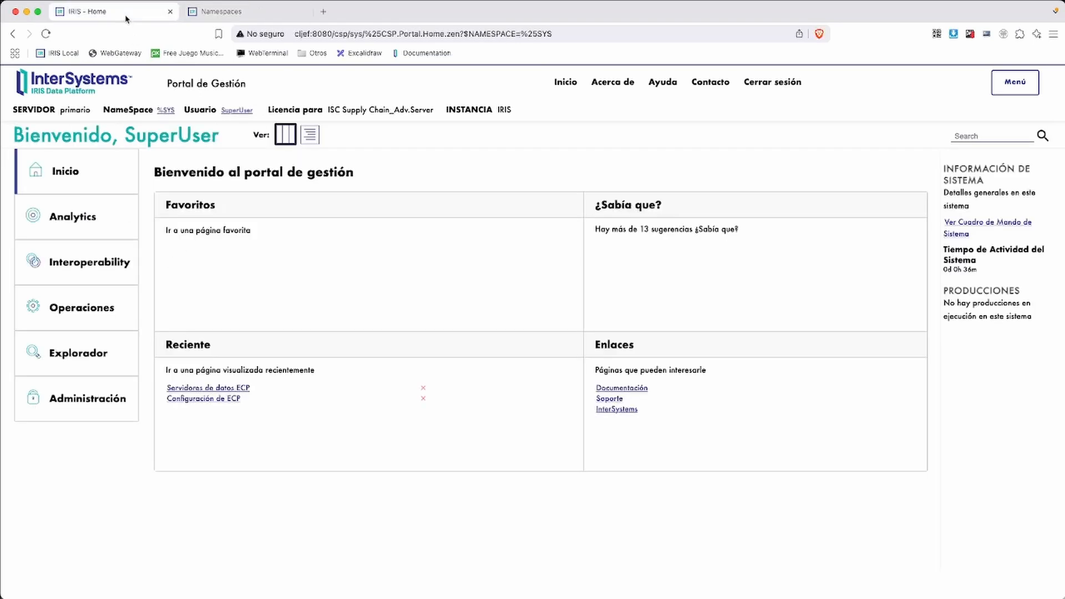
{"action": "left_click", "coordinate": [89, 401]}
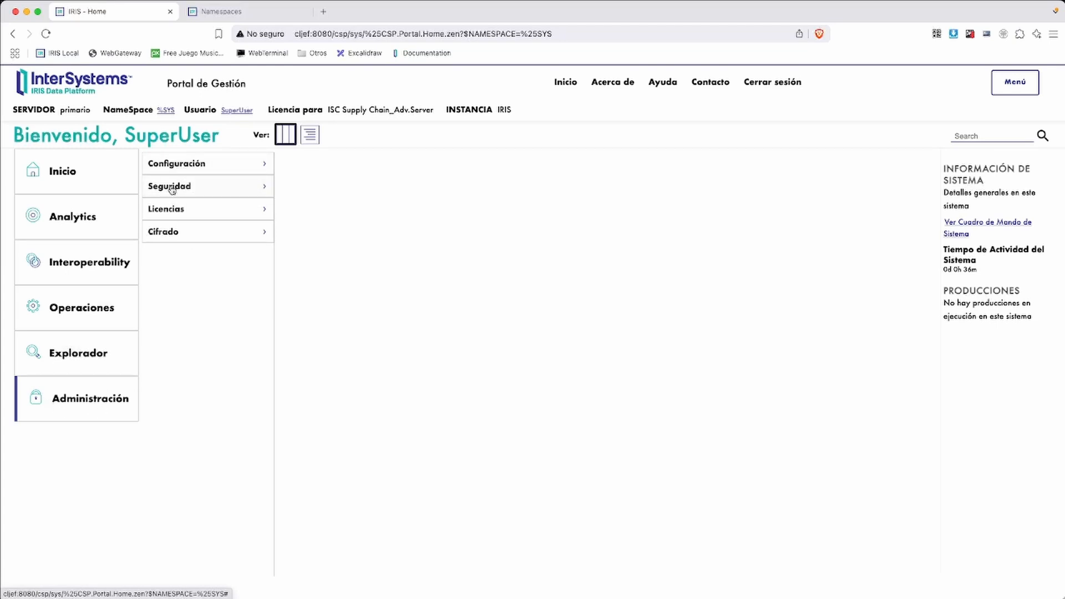
{"action": "left_click", "coordinate": [176, 166]}
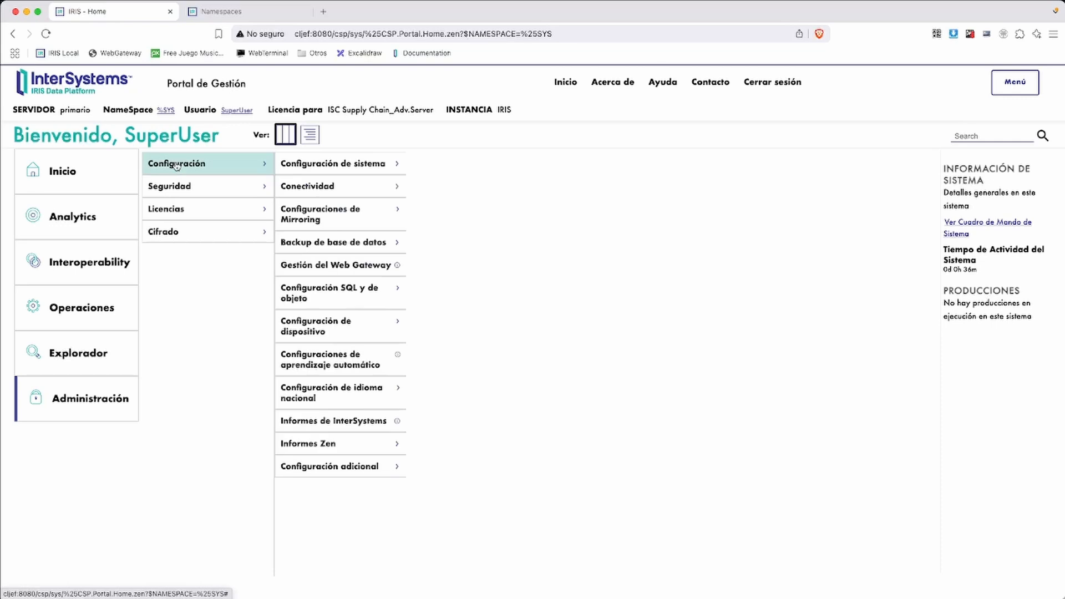
{"action": "left_click", "coordinate": [300, 190]}
{"action": "left_click", "coordinate": [456, 163]}
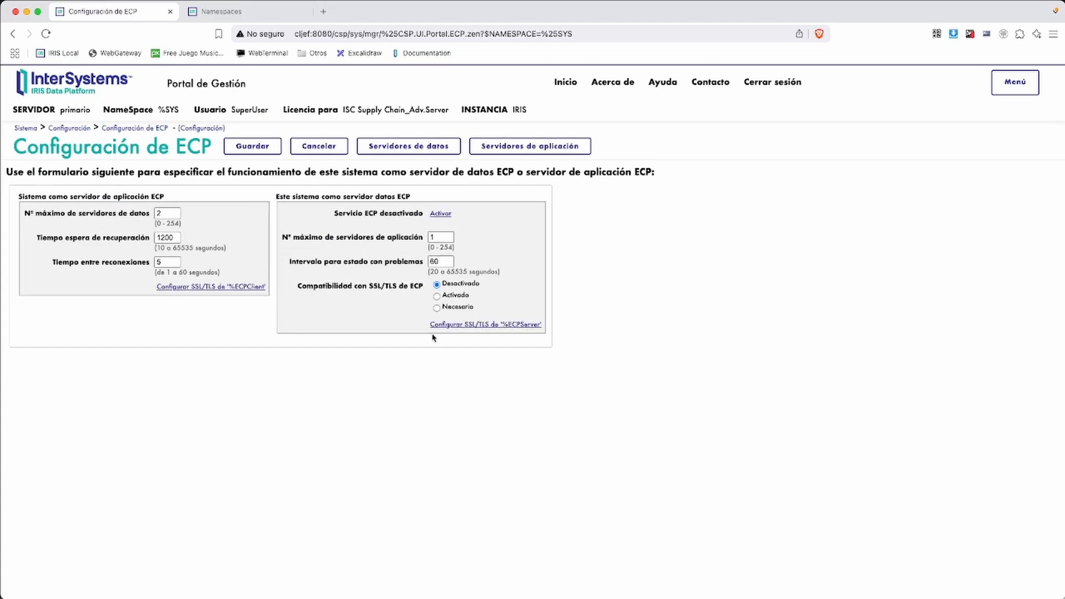
{"action": "left_click", "coordinate": [421, 150]}
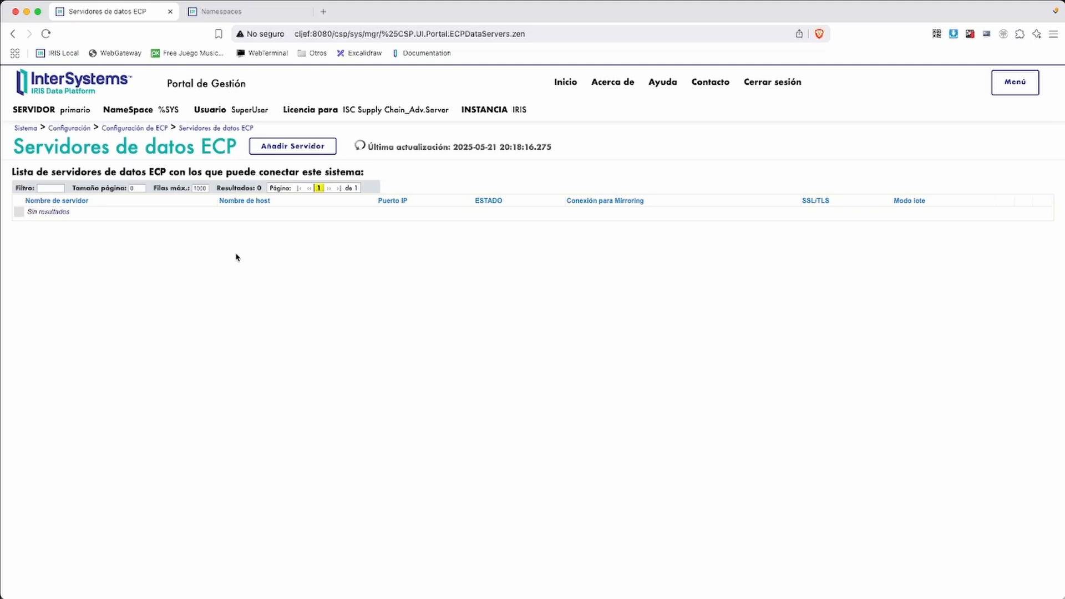
Add a data server named Secundario with host address secundario
{"action": "left_click", "coordinate": [290, 149]}
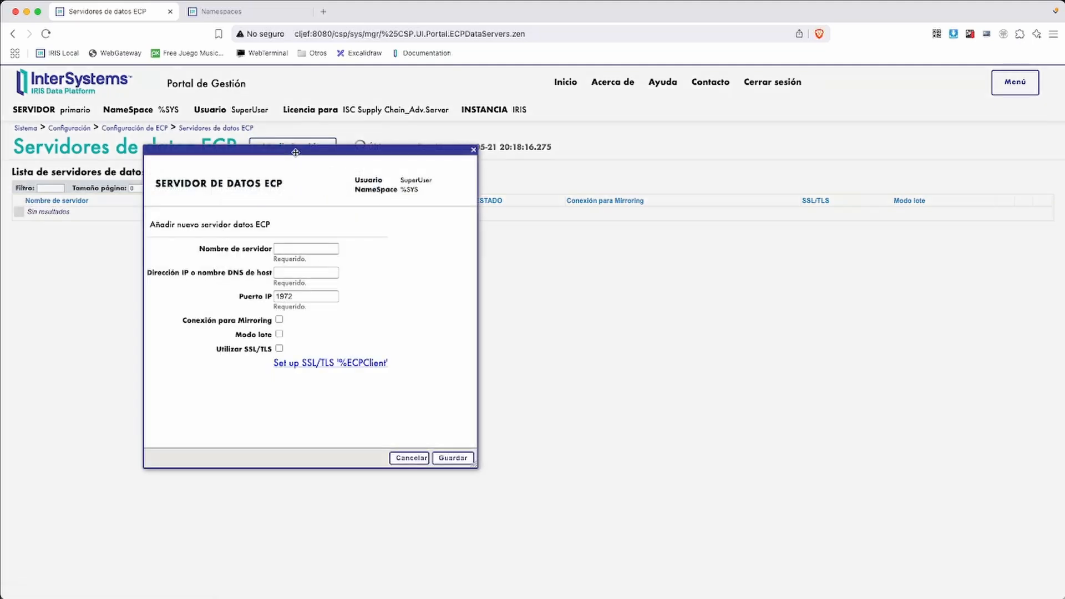
{"action": "left_click", "coordinate": [296, 247]}
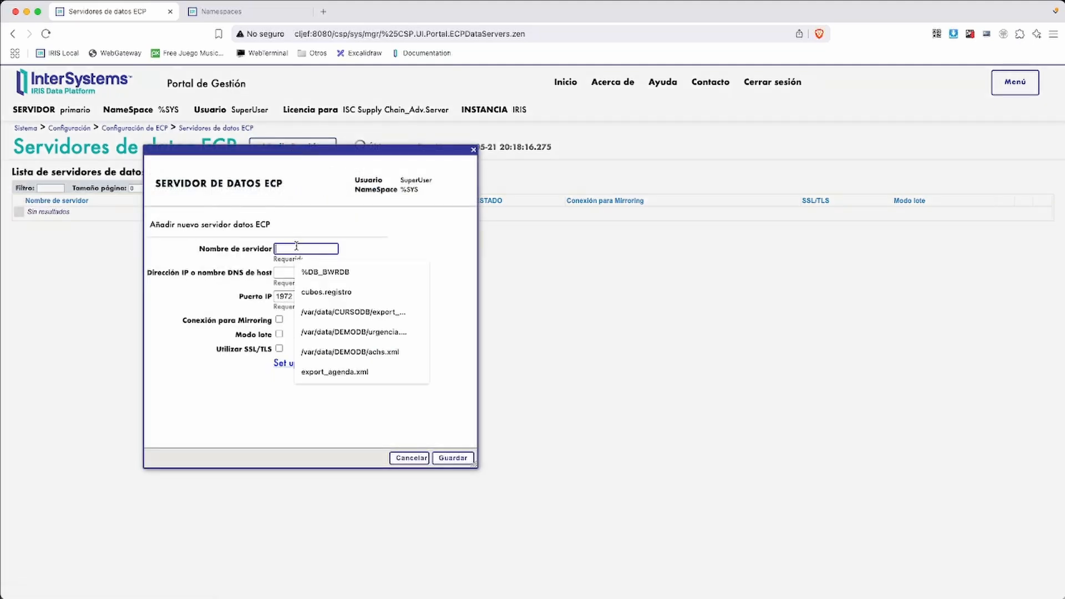
{"action": "type", "text": "Secu"}
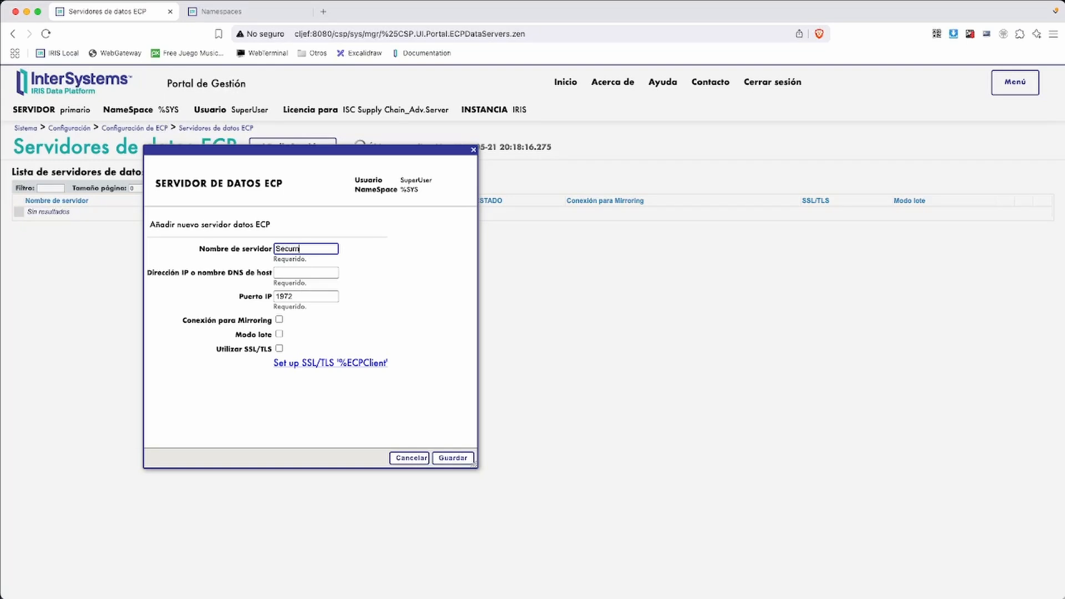
{"action": "type", "text": "n"}
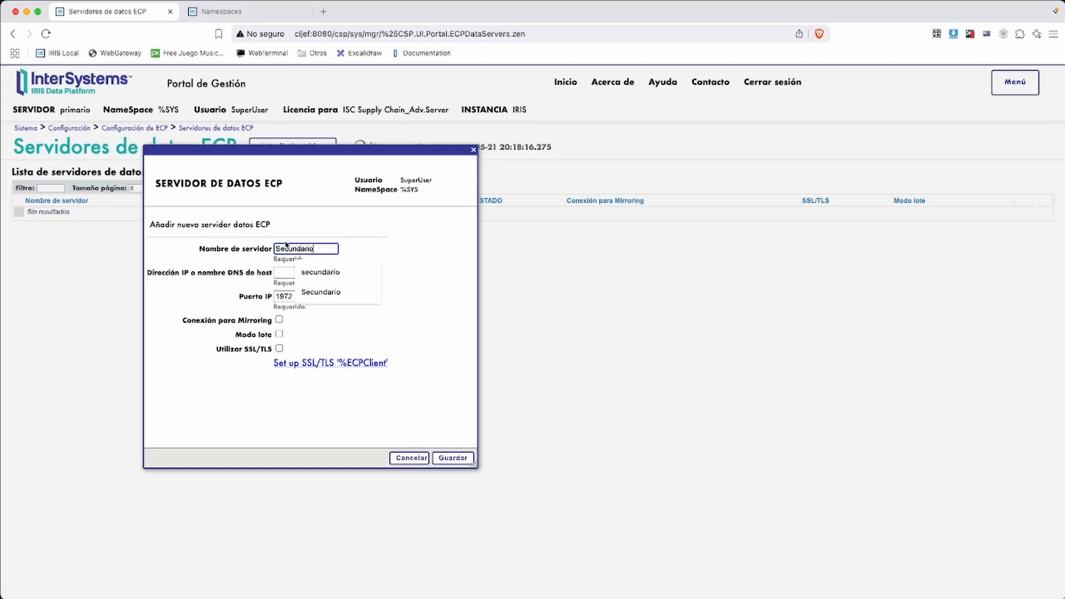
{"action": "type", "text": "dario"}
{"action": "left_click", "coordinate": [355, 252]}
{"action": "left_click", "coordinate": [293, 274]}
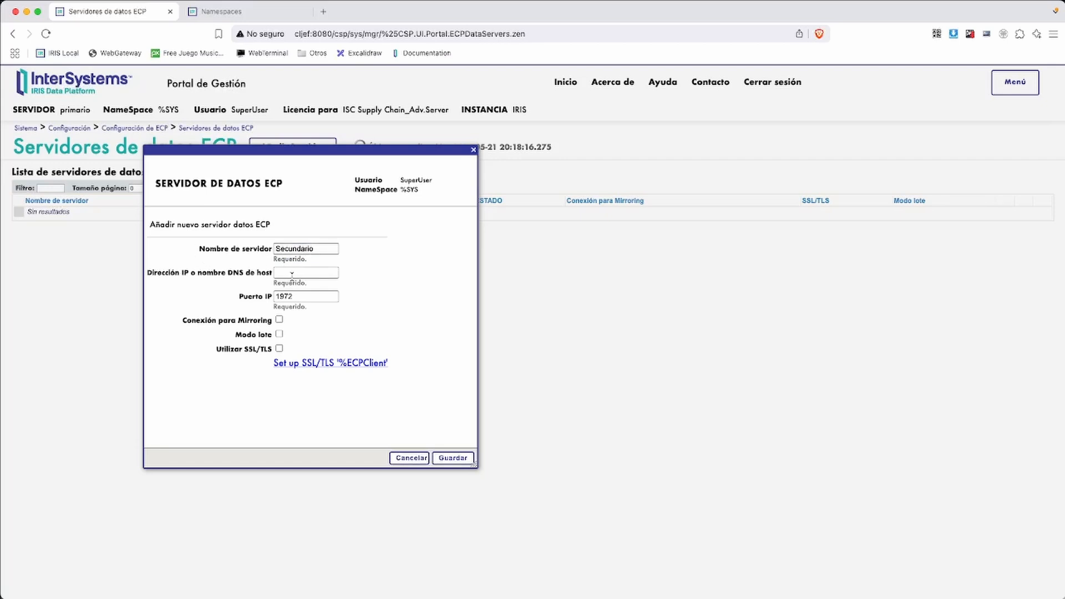
{"action": "type", "text": "secundario"}
{"action": "left_click", "coordinate": [402, 279]}
Save the SECUNDARIO data server and confirm it is listed on port 1972, not connected
{"action": "left_click", "coordinate": [452, 458]}
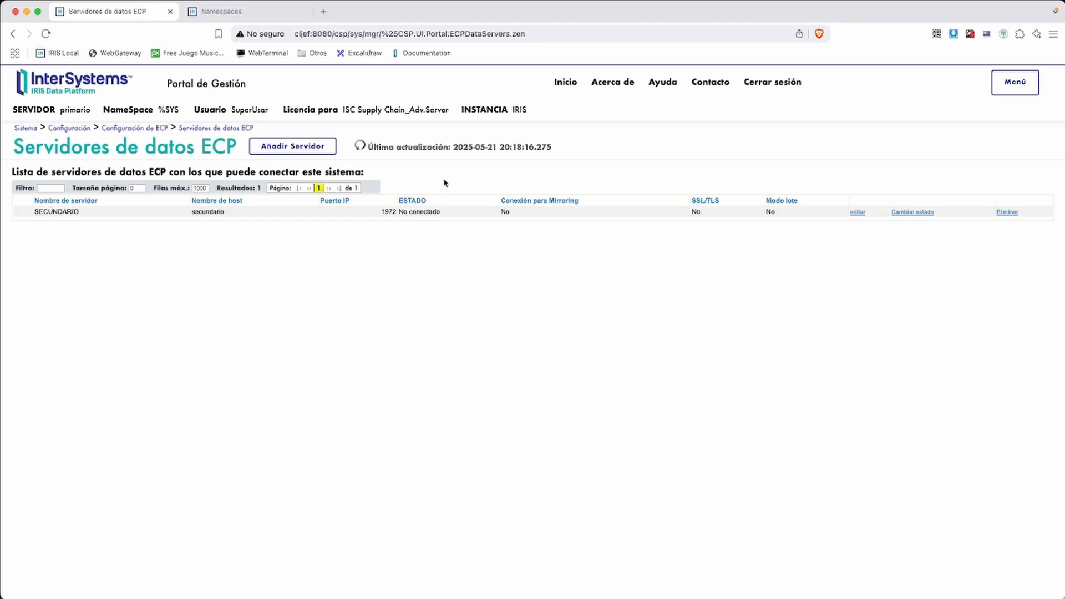
{"action": "left_click_drag", "start_coordinate": [384, 186], "coordinate": [465, 242]}
{"action": "key", "text": "ctrl+z"}
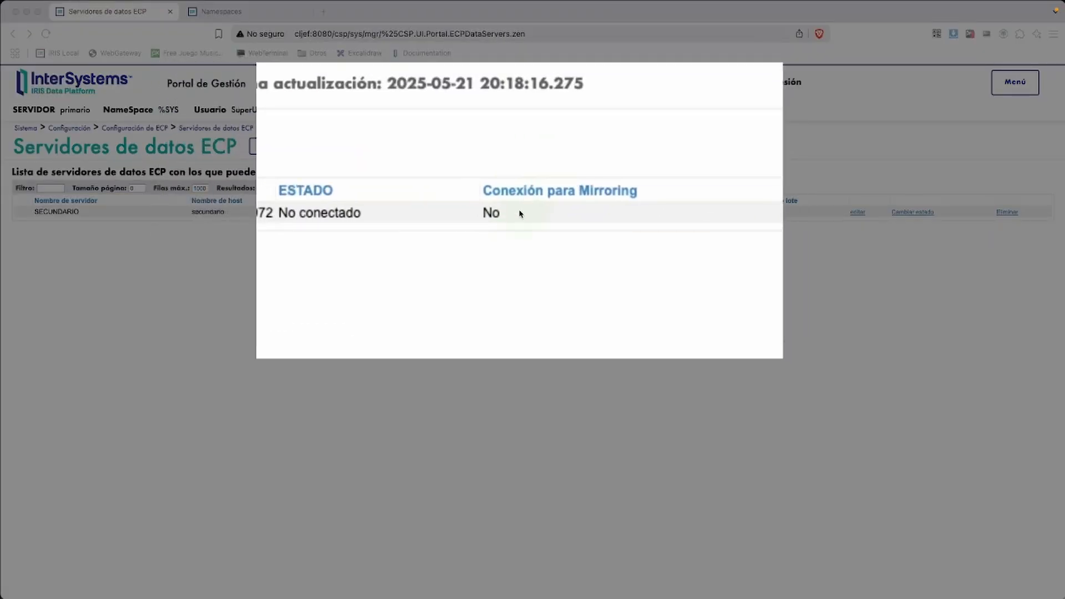
{"action": "key", "text": "Escape"}
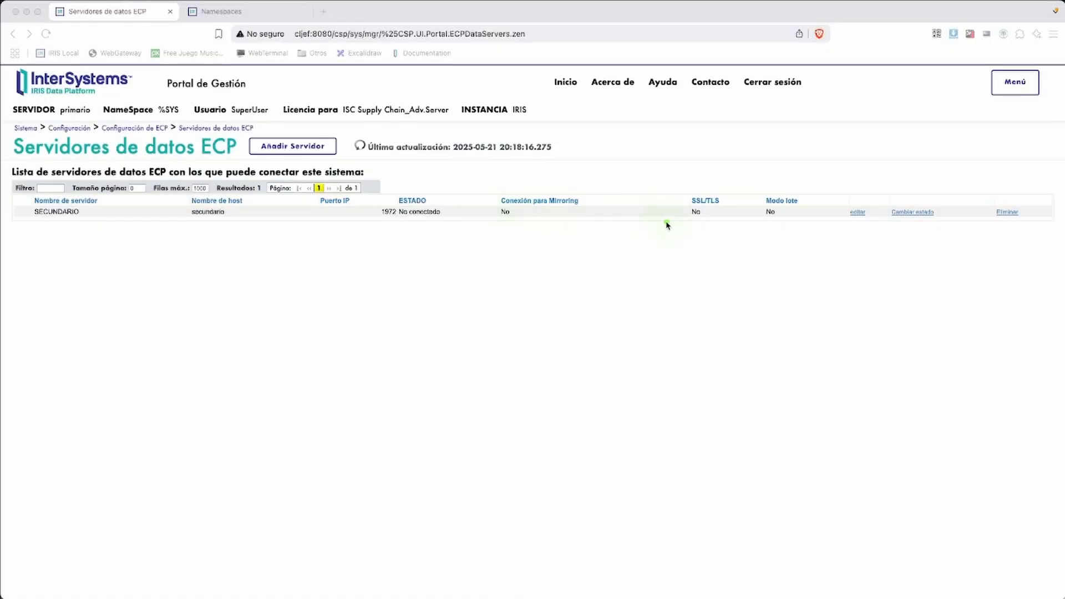
{"action": "left_click", "coordinate": [758, 231]}
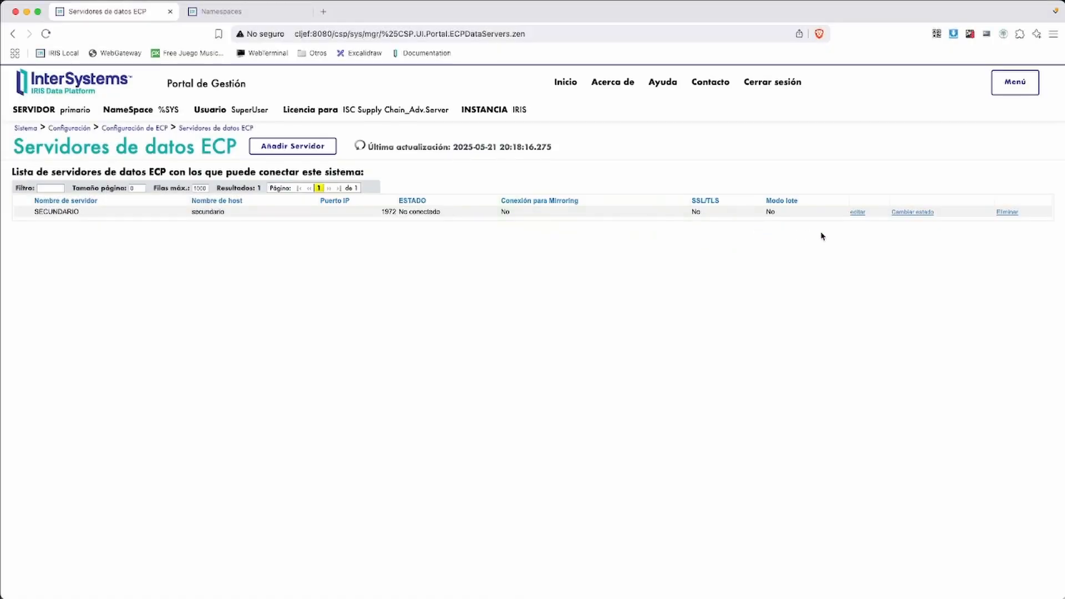
Set the SECUNDARIO data server's state to Normal so primario connects to it
{"action": "left_click", "coordinate": [914, 212]}
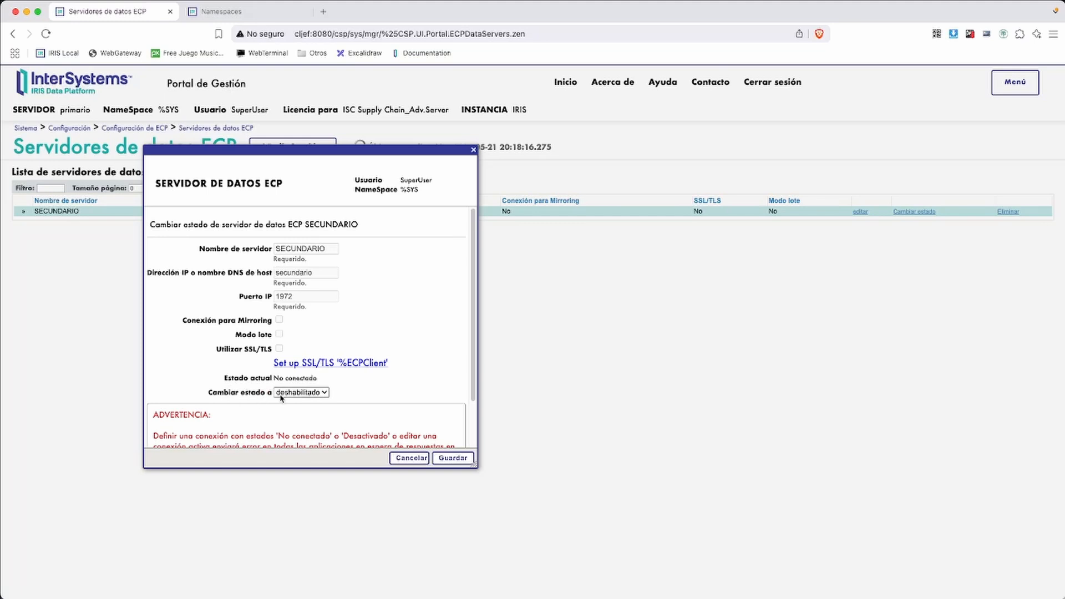
{"action": "left_click", "coordinate": [317, 396]}
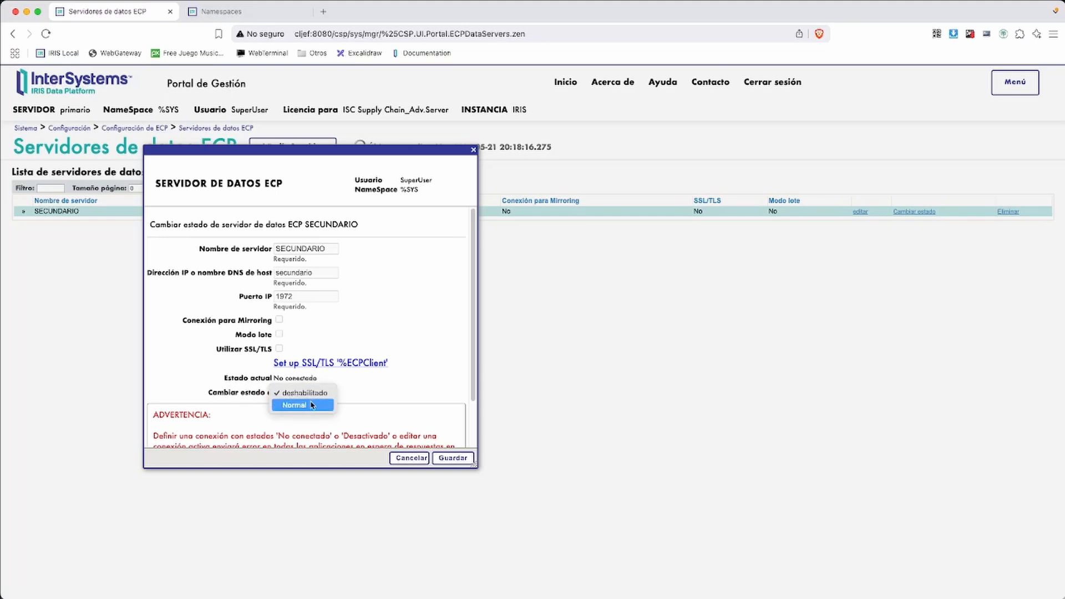
{"action": "left_click", "coordinate": [312, 406]}
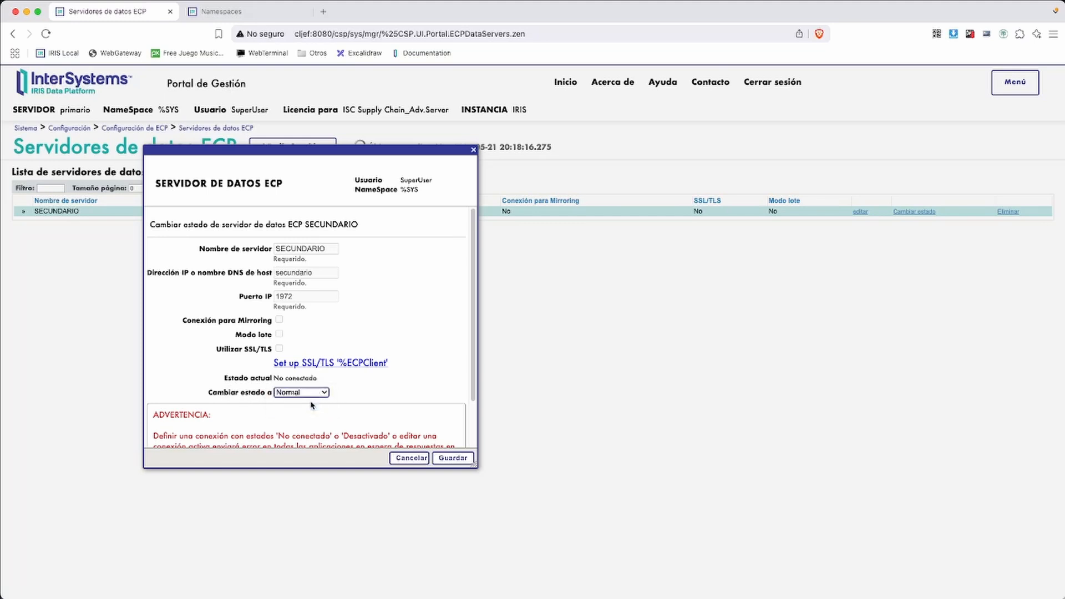
{"action": "left_click", "coordinate": [451, 459]}
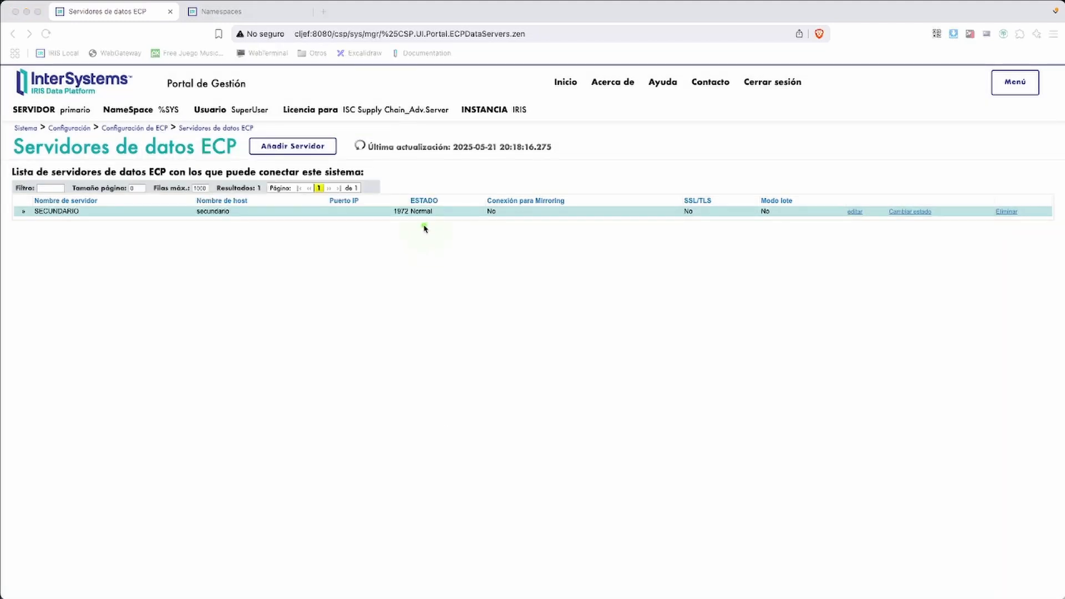
{"action": "key", "text": "ctrl+z"}
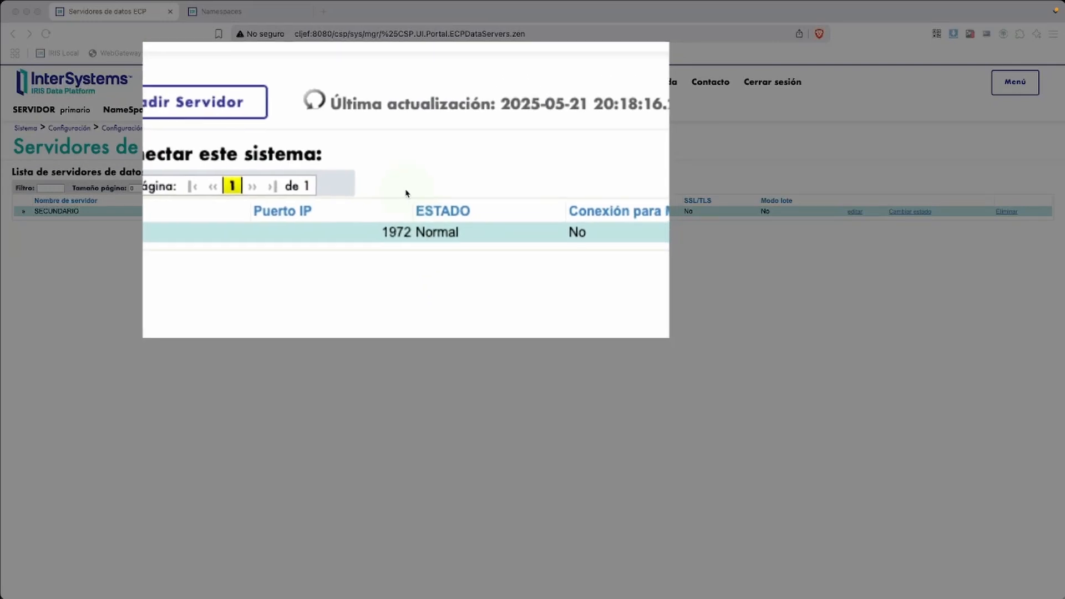
{"action": "left_click_drag", "start_coordinate": [404, 188], "coordinate": [450, 236]}
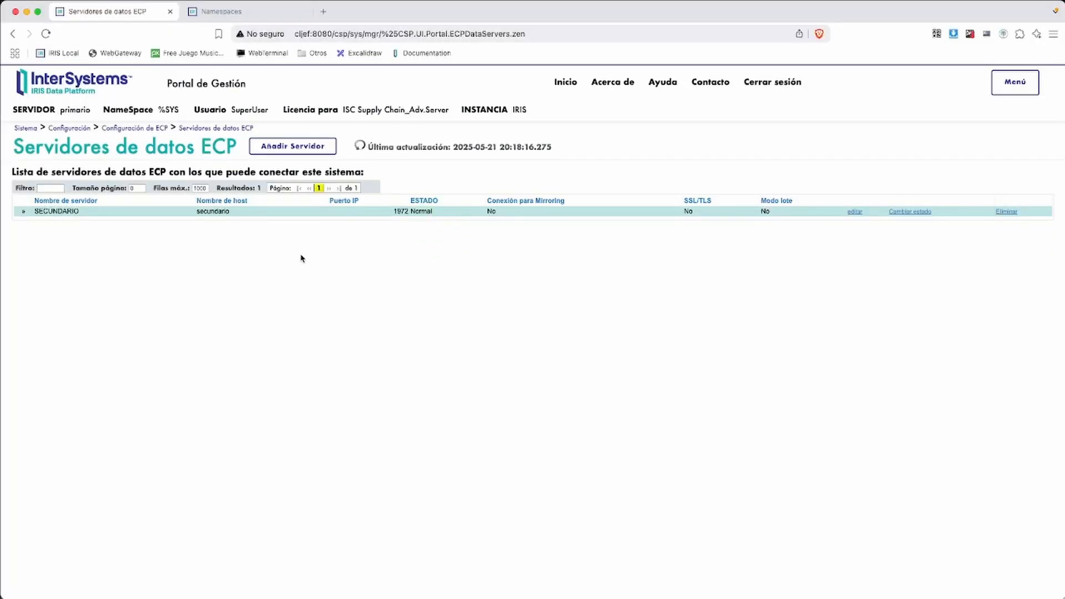
Go back to the home page and open the Namespaces configuration page
{"action": "left_click", "coordinate": [34, 129]}
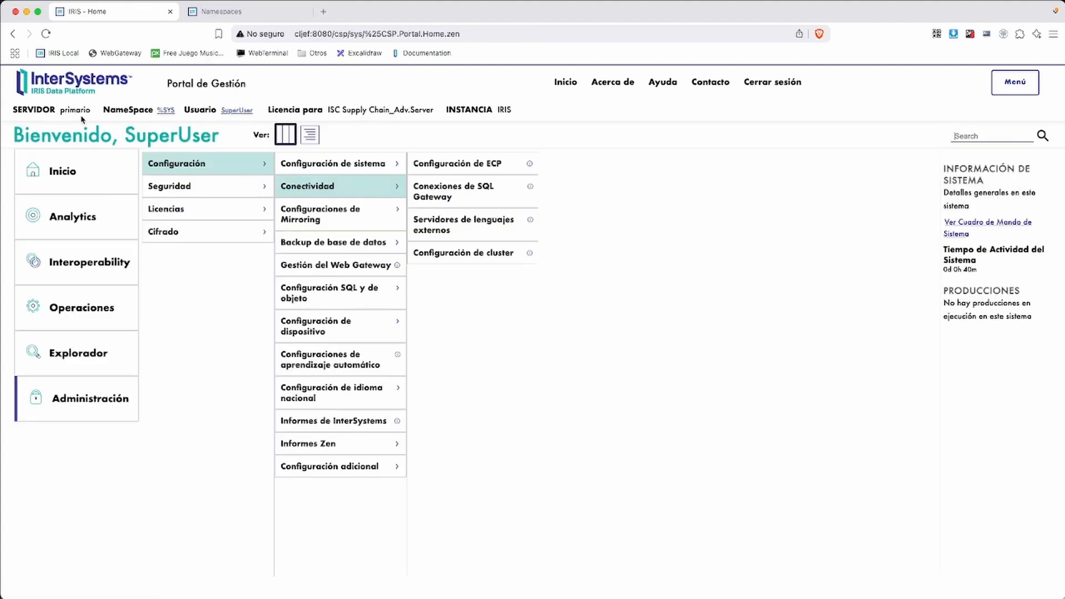
{"action": "left_click_drag", "start_coordinate": [53, 110], "coordinate": [93, 111]}
{"action": "left_click", "coordinate": [227, 359]}
{"action": "left_click", "coordinate": [1023, 80]}
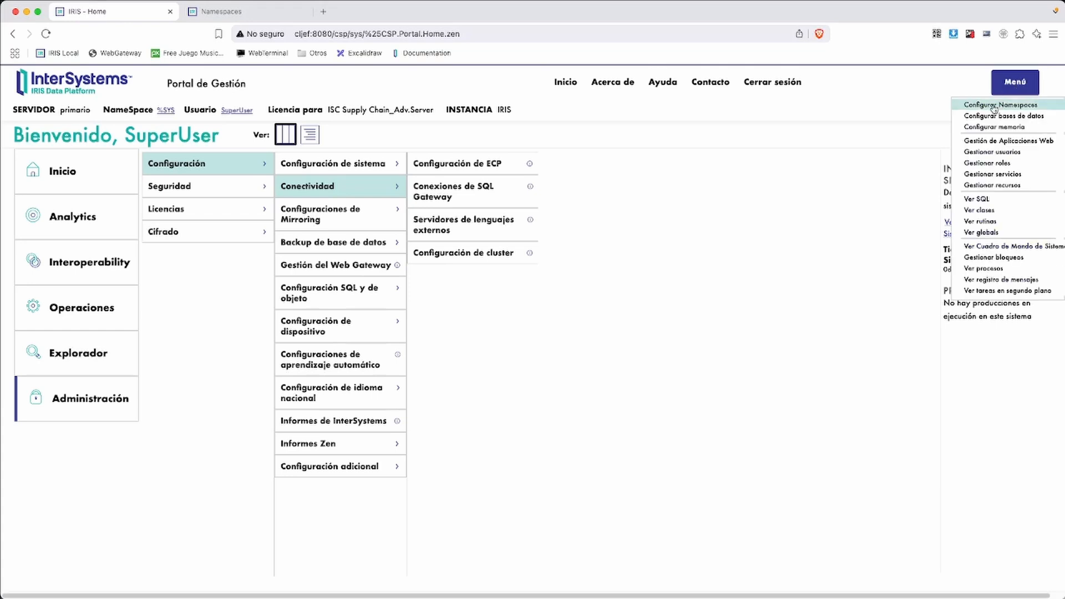
{"action": "left_click", "coordinate": [995, 106]}
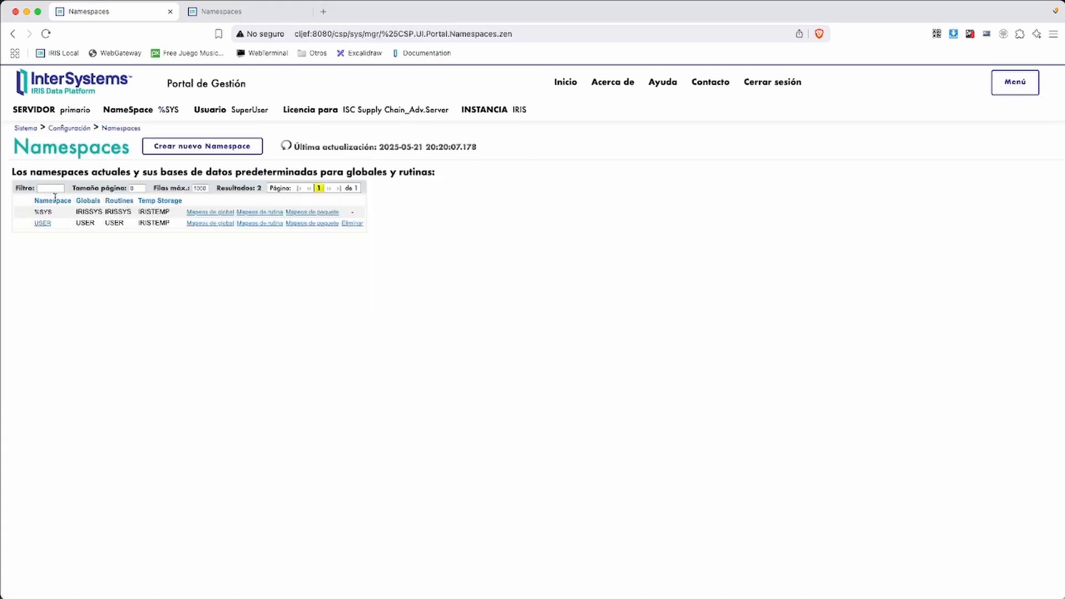
Create a namespace named APLICATIVO and begin a new remote database for its globals
{"action": "left_click", "coordinate": [184, 149]}
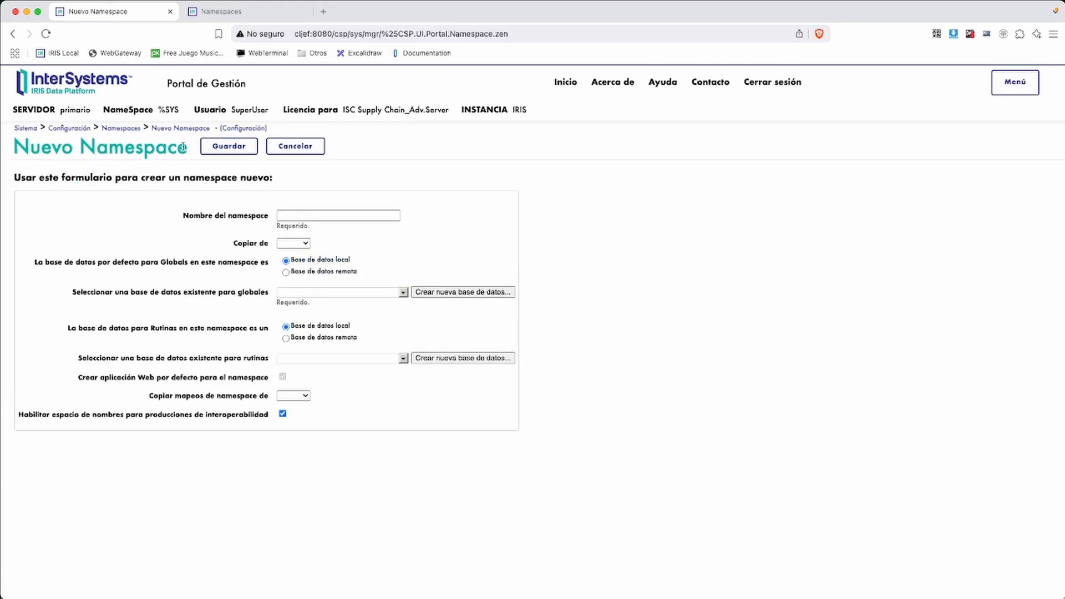
{"action": "left_click", "coordinate": [319, 212]}
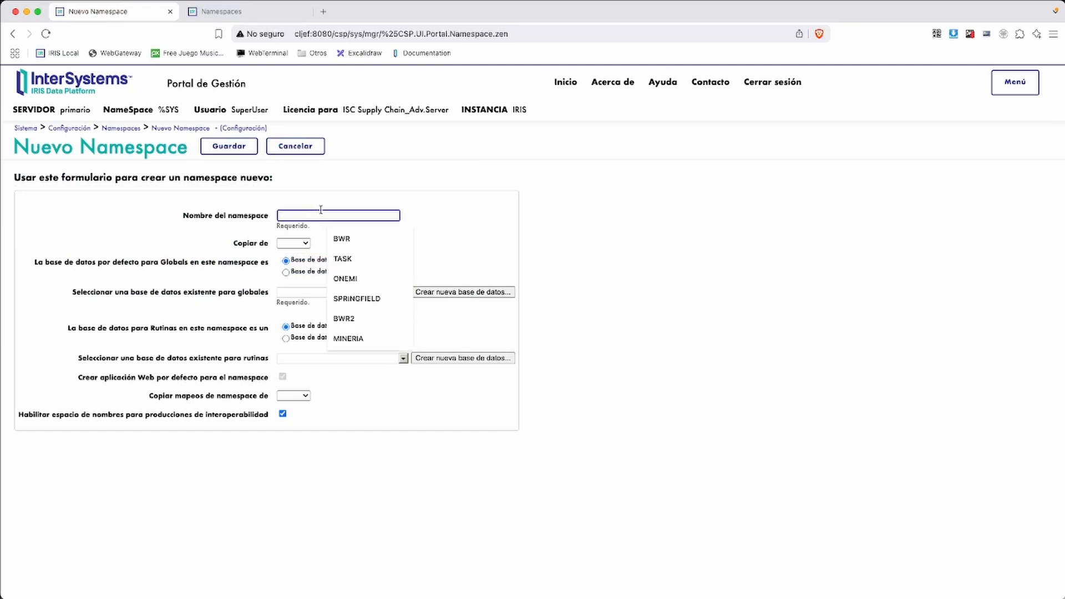
{"action": "type", "text": "APLICATION"}
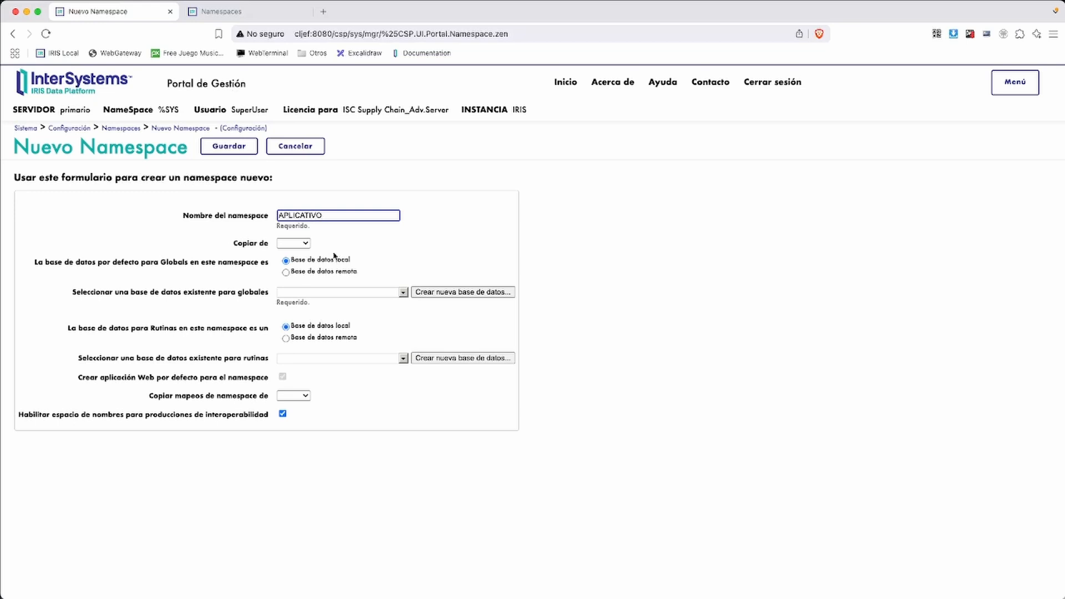
{"action": "left_click", "coordinate": [287, 272]}
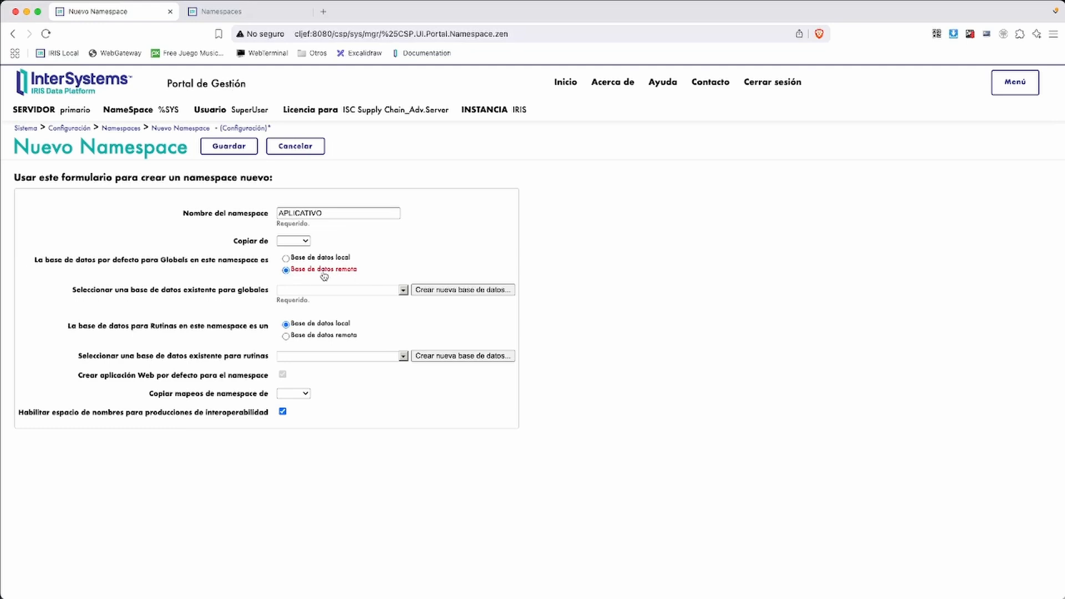
{"action": "left_click", "coordinate": [438, 292]}
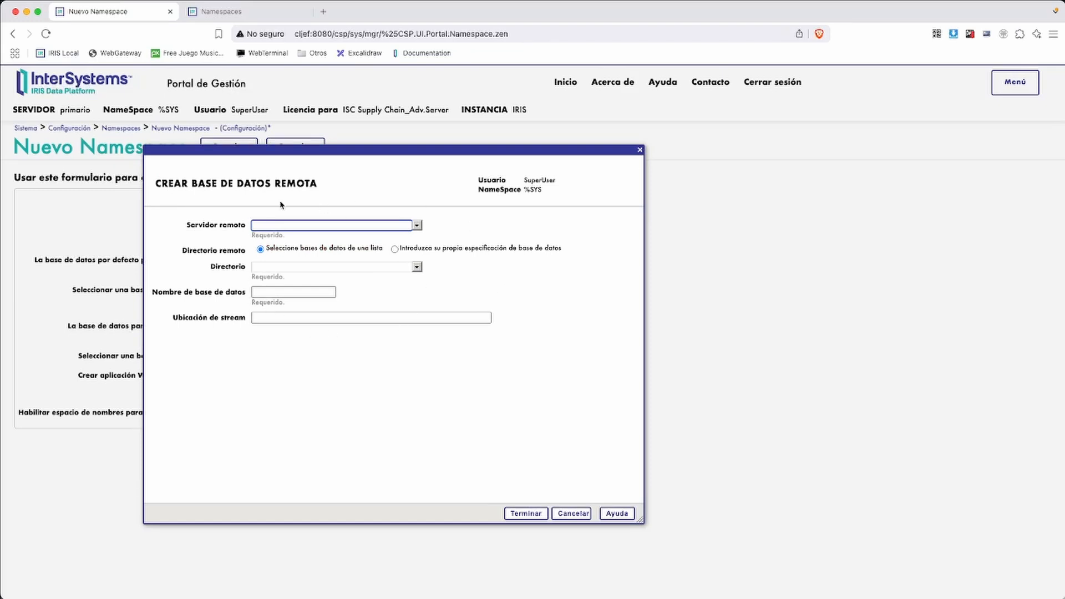
Point the remote database at SECUNDARIO's DATOSDB directory (/var/data/datosdb)
{"action": "left_click", "coordinate": [416, 226]}
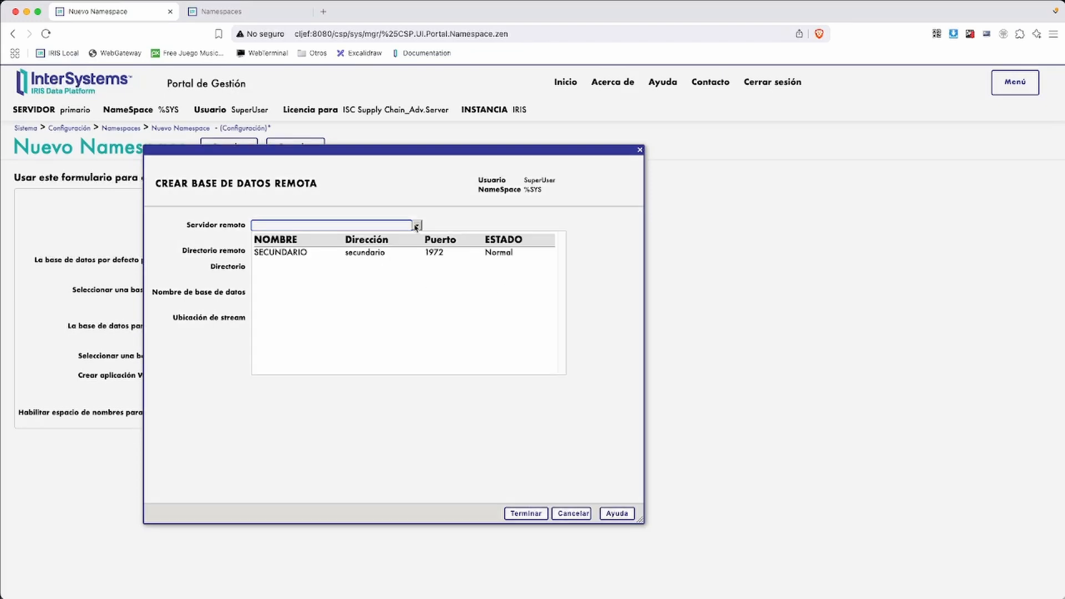
{"action": "left_click", "coordinate": [294, 259]}
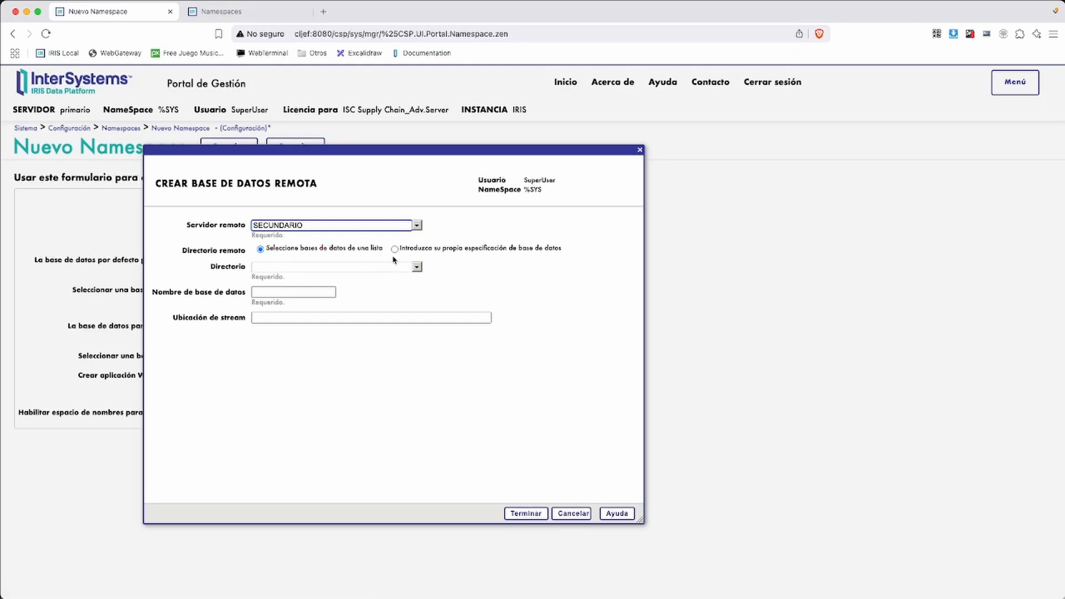
{"action": "left_click", "coordinate": [417, 268]}
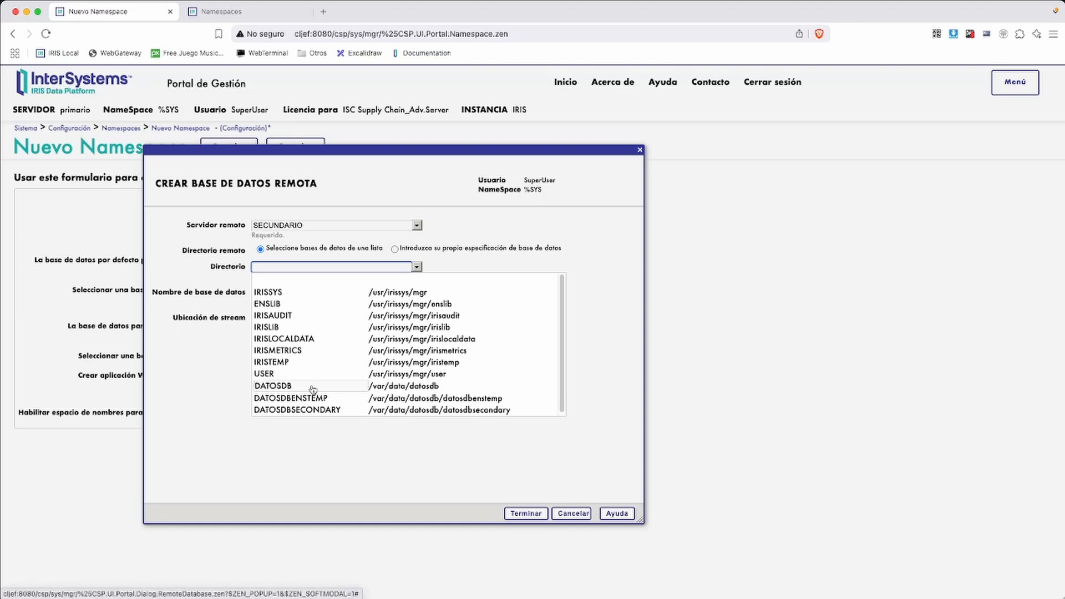
{"action": "left_click", "coordinate": [289, 386]}
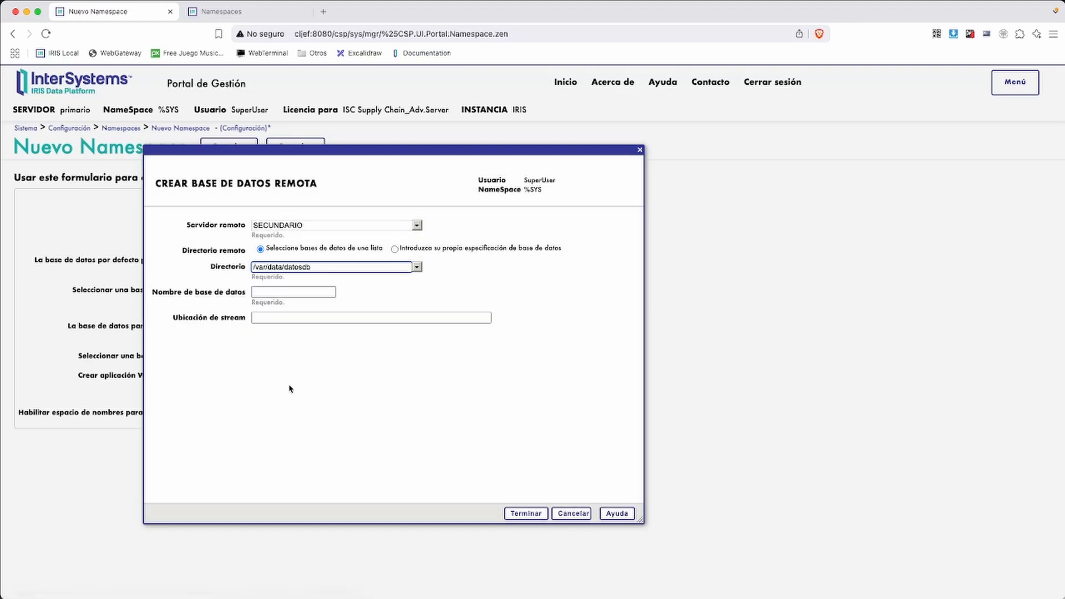
Name the remote database DATOSDBREMOTA and finish creating it for APLICATIVO's globals
{"action": "left_click", "coordinate": [268, 294]}
{"action": "left_click", "coordinate": [347, 295]}
{"action": "left_click", "coordinate": [306, 291]}
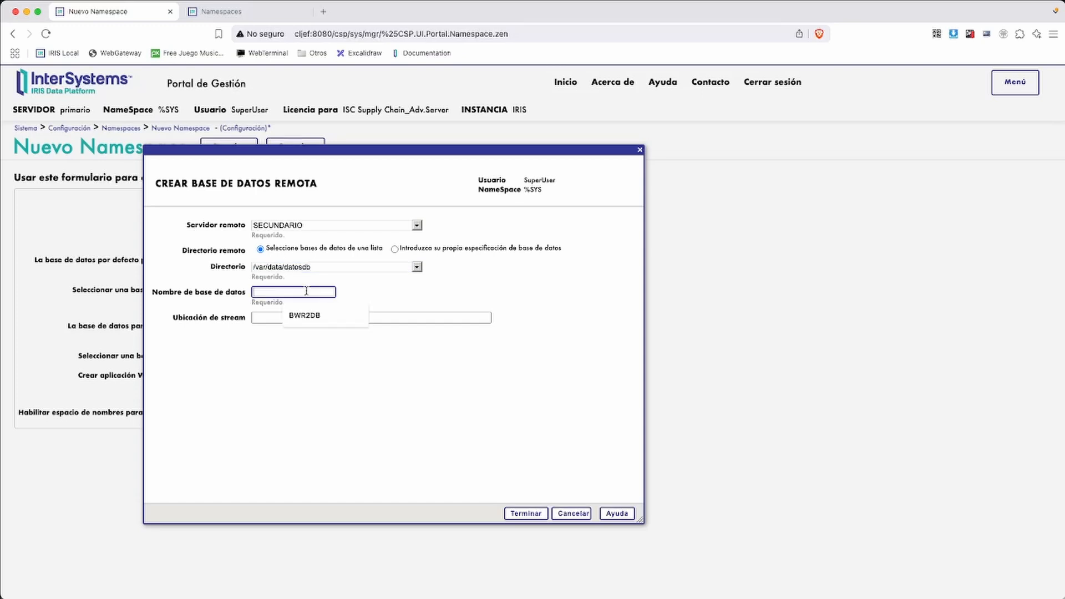
{"action": "type", "text": "datosdbremota"}
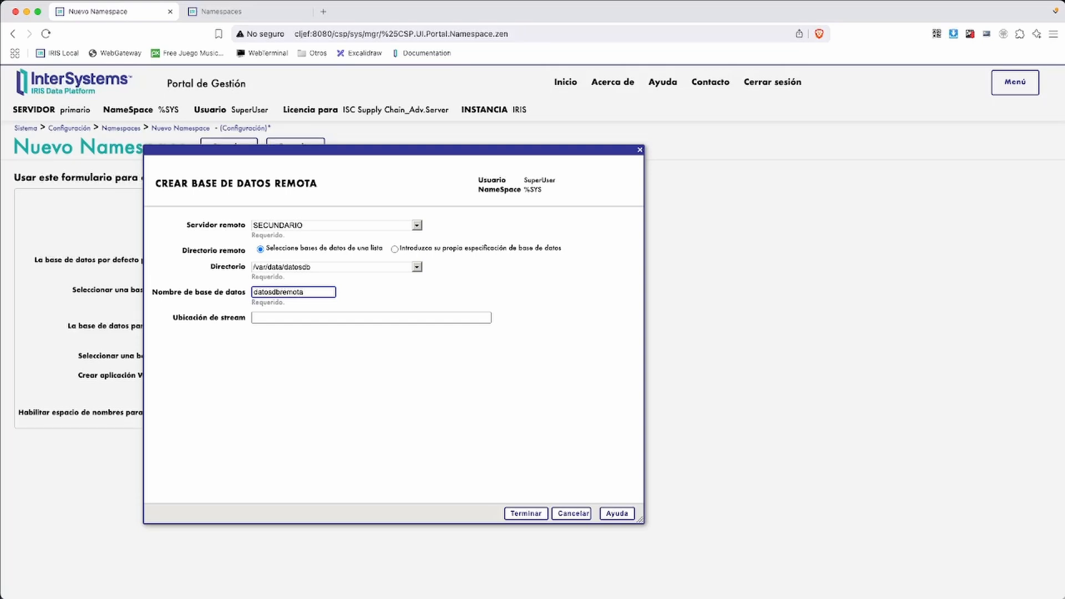
{"action": "left_click", "coordinate": [256, 348]}
{"action": "left_click", "coordinate": [526, 515]}
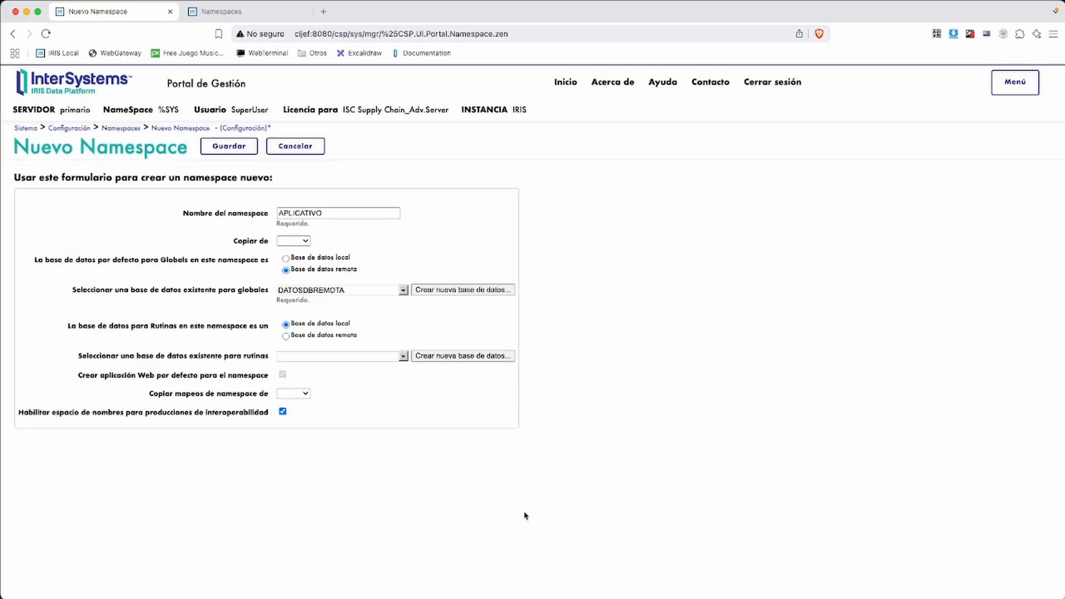
Set APLICATIVO's routines to the remote DATOSDBREMOTA database and save the namespace
{"action": "left_click", "coordinate": [403, 357]}
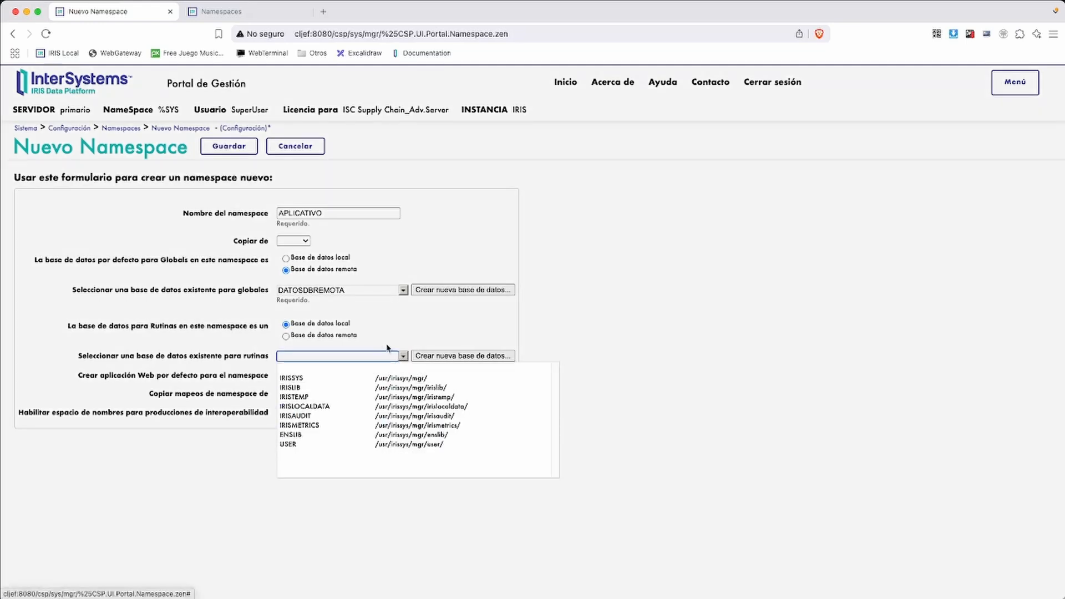
{"action": "left_click", "coordinate": [350, 340]}
{"action": "left_click", "coordinate": [350, 340]}
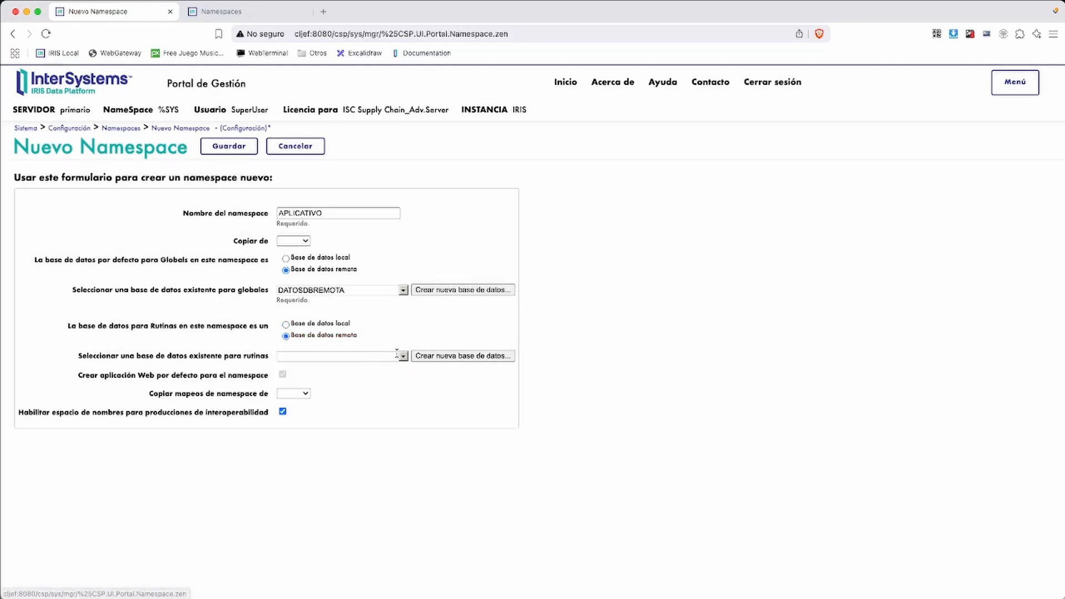
{"action": "left_click", "coordinate": [403, 357]}
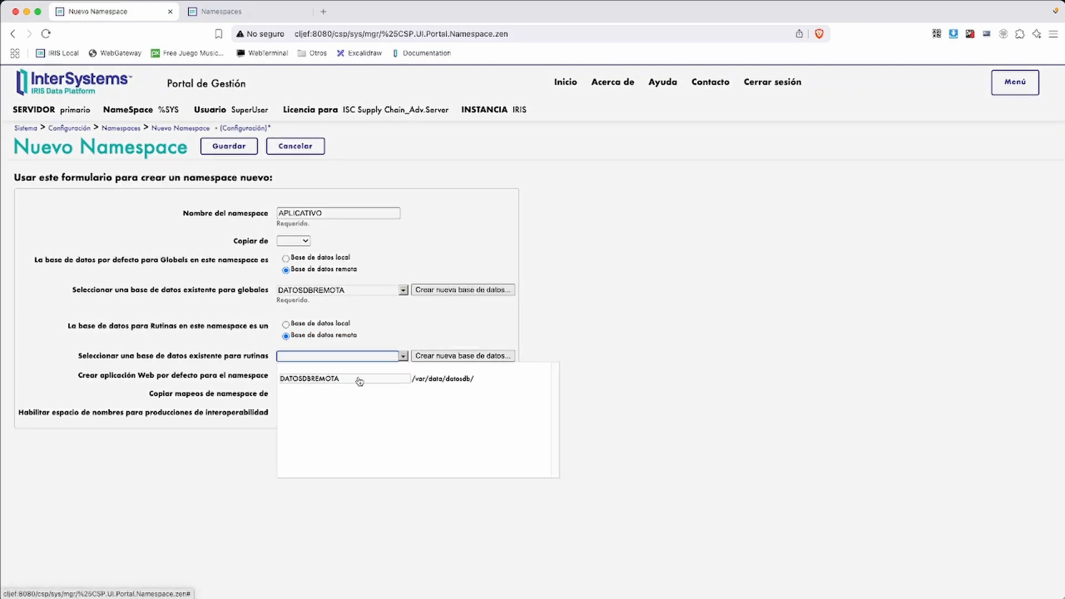
{"action": "left_click", "coordinate": [307, 382]}
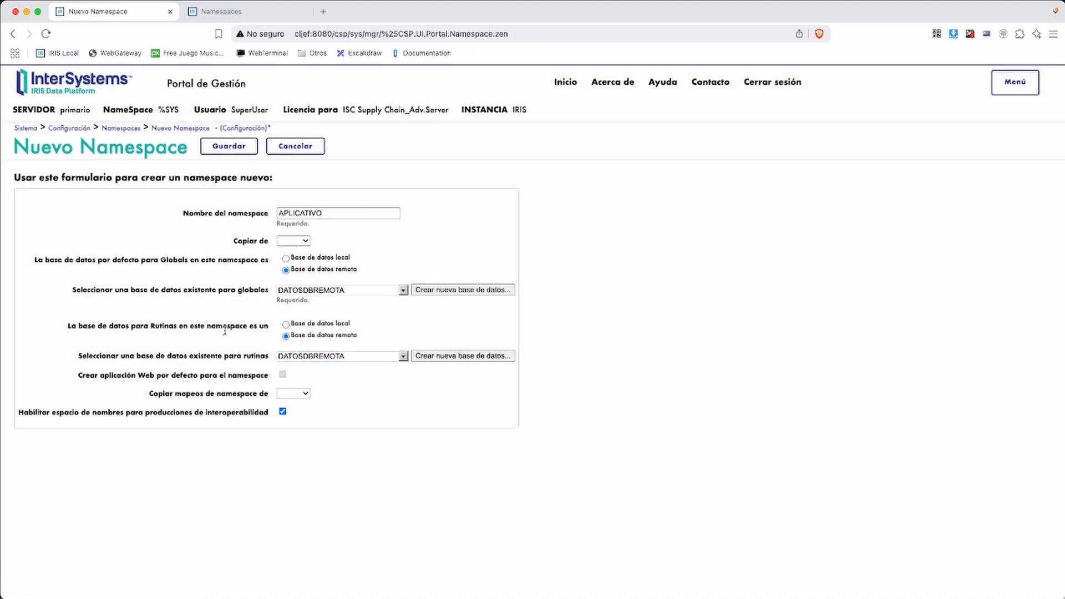
{"action": "left_click", "coordinate": [224, 148]}
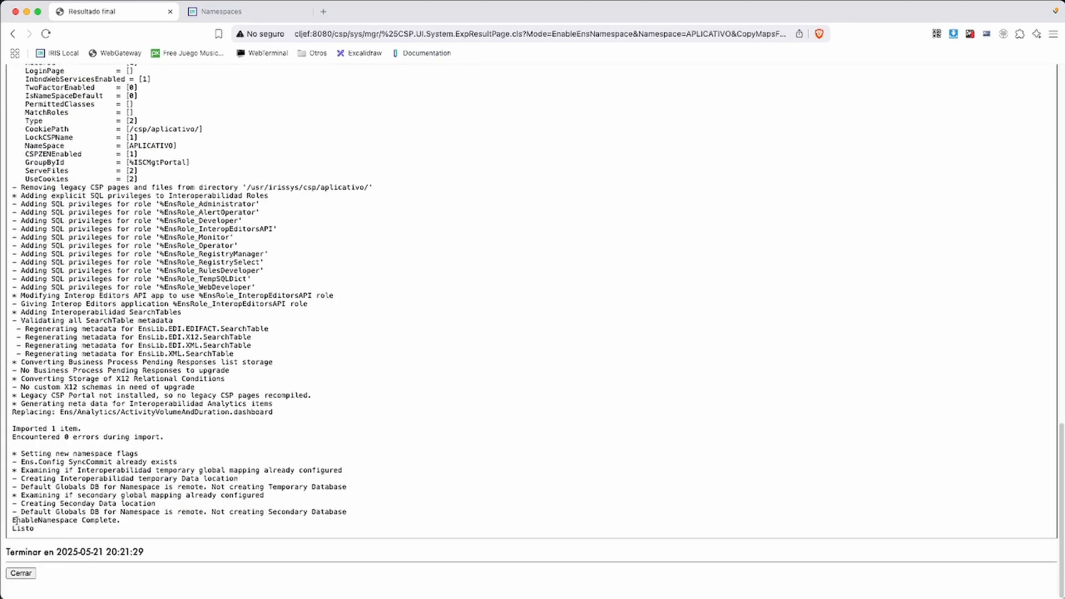
Check the log for EnableNamespace Complete and 0 errors, close it, and return Home
{"action": "left_click_drag", "start_coordinate": [16, 521], "coordinate": [165, 519]}
{"action": "left_click", "coordinate": [147, 526]}
{"action": "left_click_drag", "start_coordinate": [19, 439], "coordinate": [192, 444]}
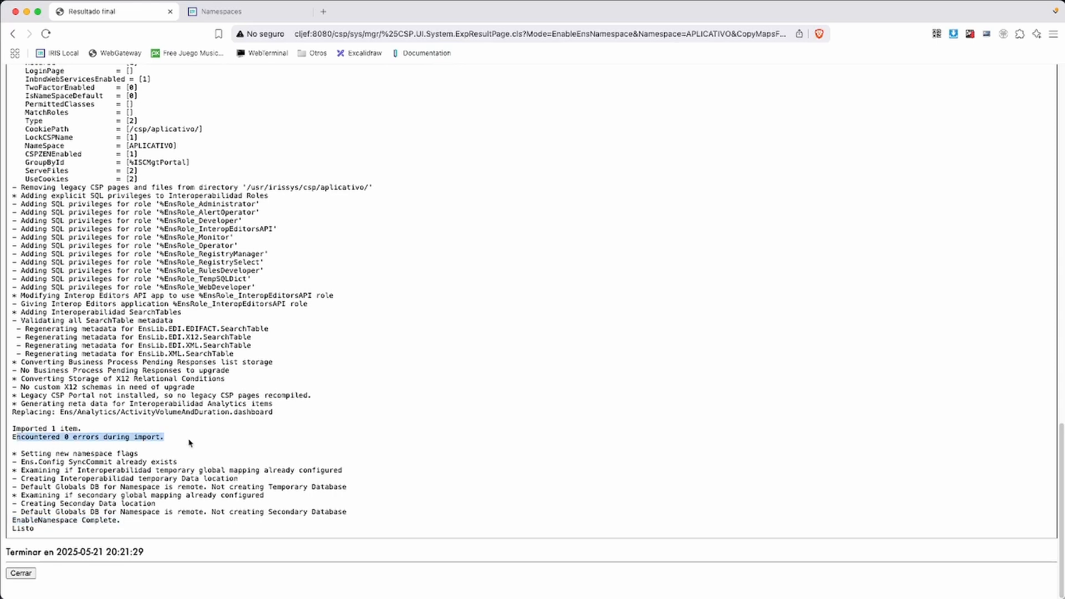
{"action": "left_click", "coordinate": [156, 512]}
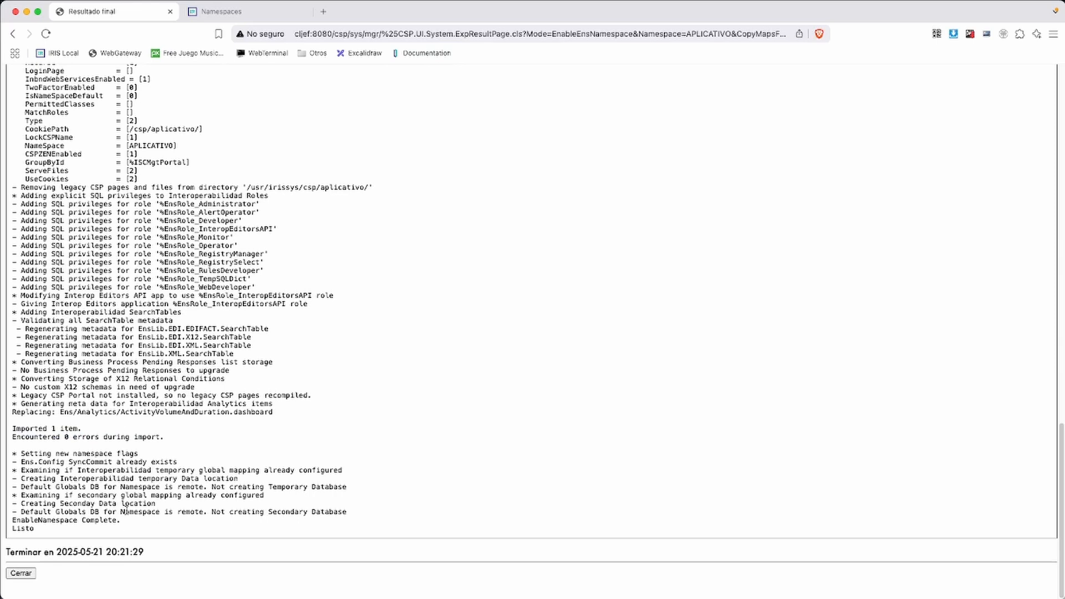
{"action": "left_click", "coordinate": [20, 574]}
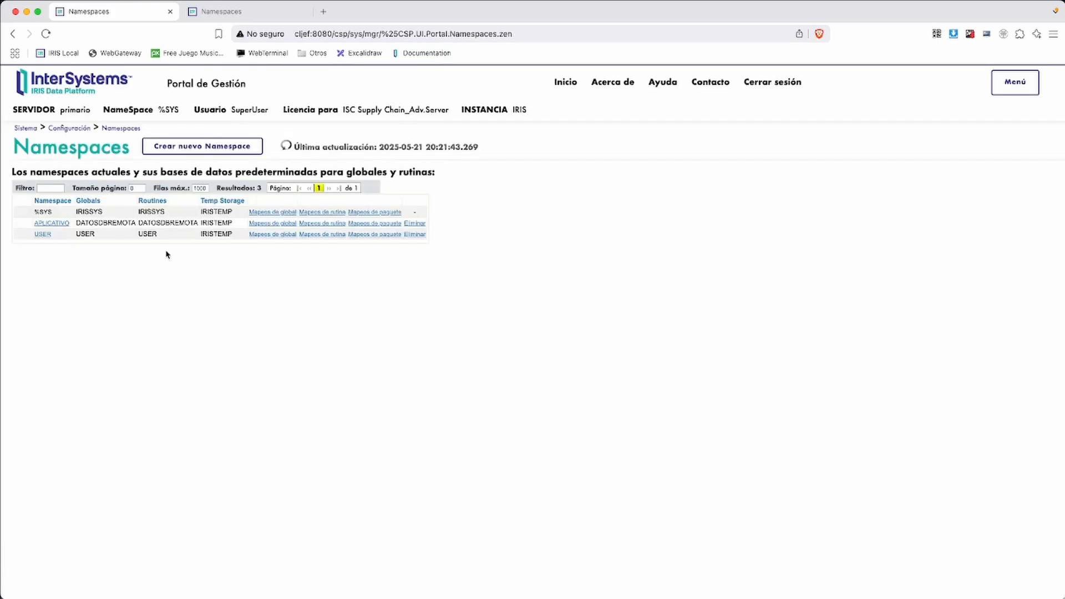
{"action": "left_click", "coordinate": [23, 129]}
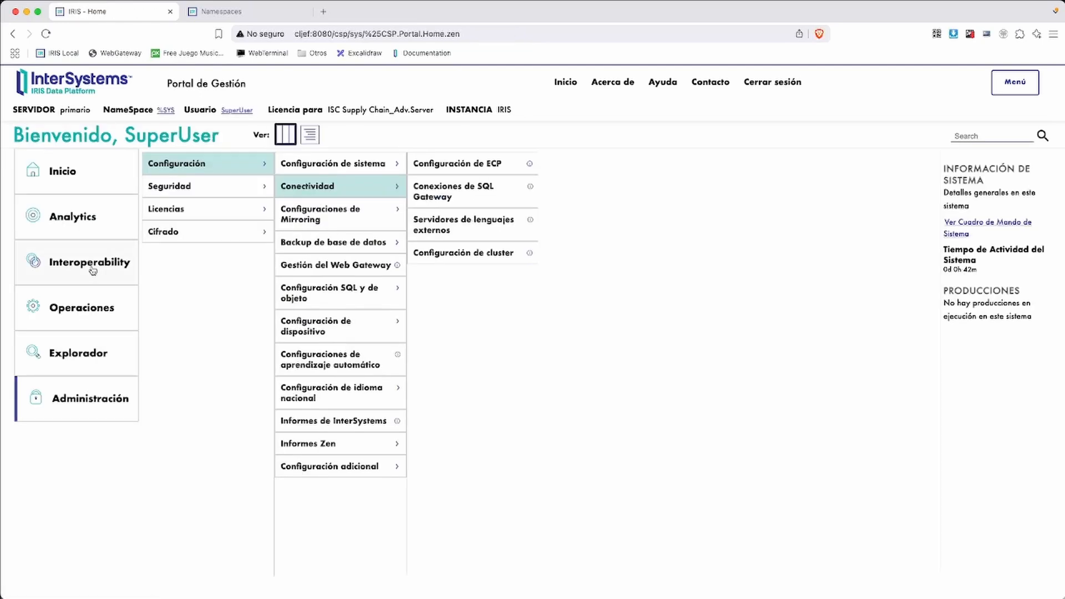
Open the SQL explorer and list the available schemas and tables
{"action": "left_click", "coordinate": [81, 354]}
{"action": "left_click", "coordinate": [151, 189]}
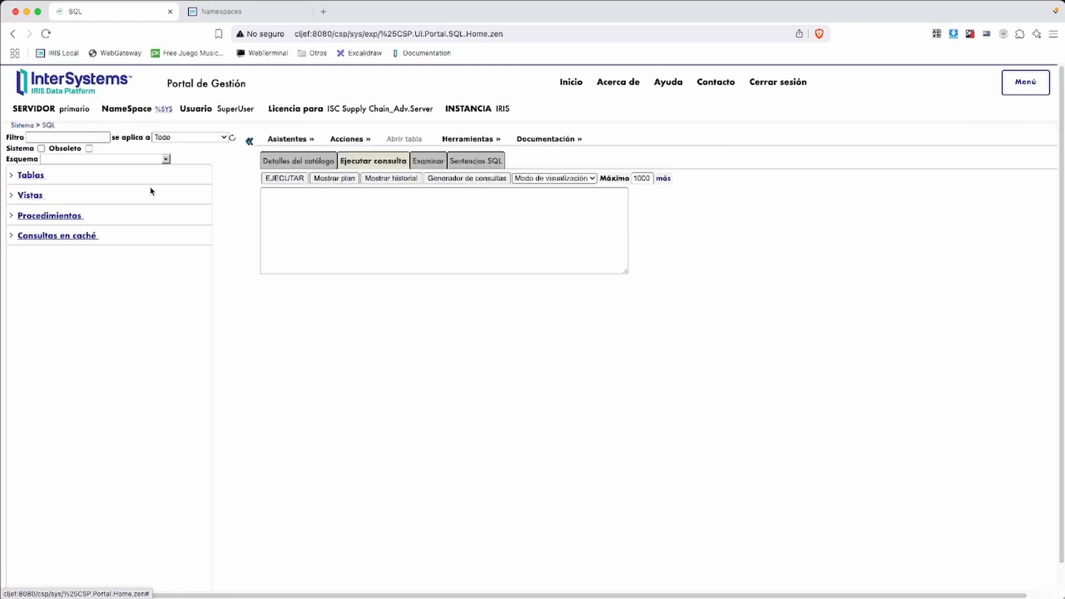
{"action": "left_click", "coordinate": [26, 176]}
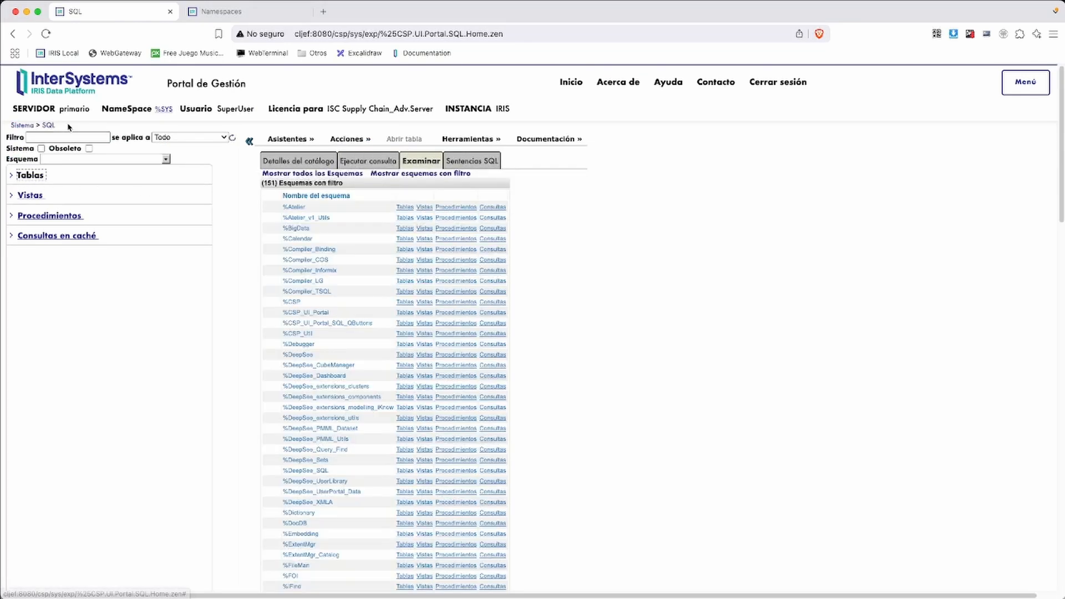
Switch the SQL explorer to APLICATIVO, list its schemas, then go to secundario's portal
{"action": "left_click", "coordinate": [165, 110]}
{"action": "left_click", "coordinate": [171, 230]}
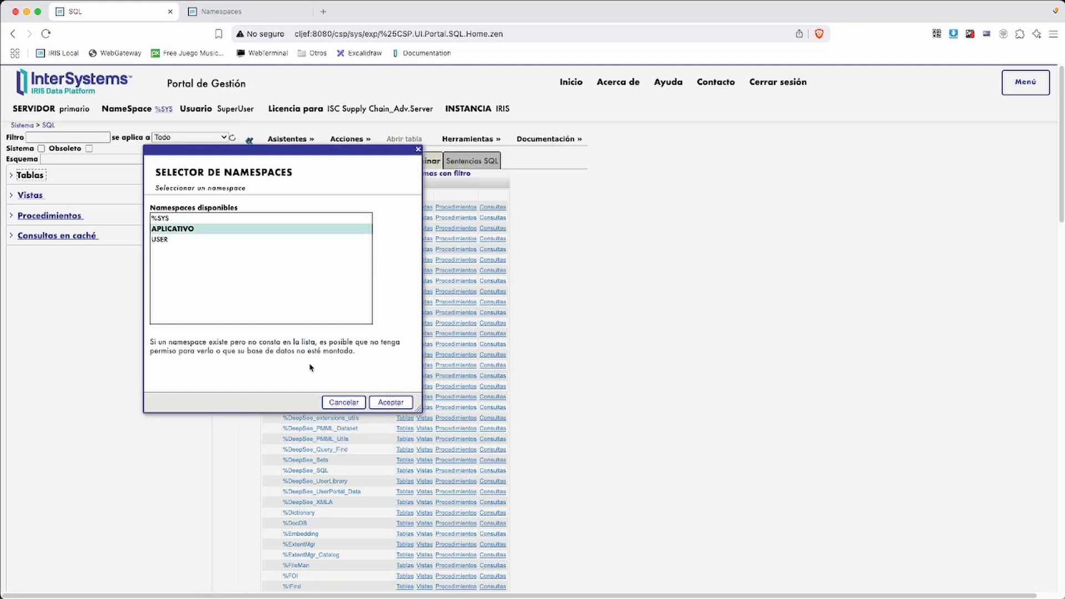
{"action": "left_click", "coordinate": [382, 401]}
{"action": "left_click", "coordinate": [28, 178]}
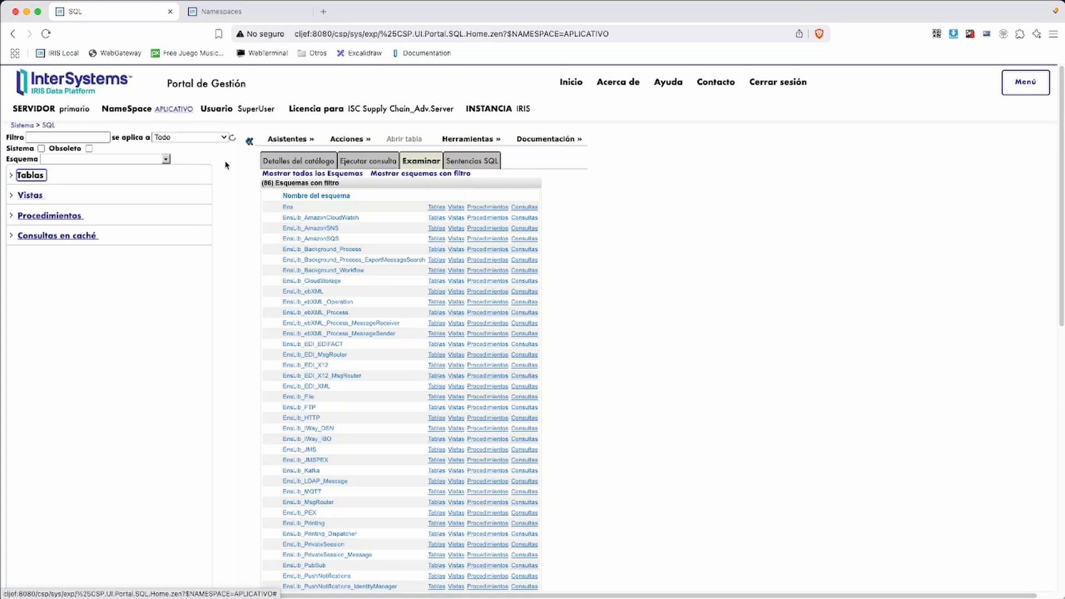
{"action": "left_click", "coordinate": [231, 13]}
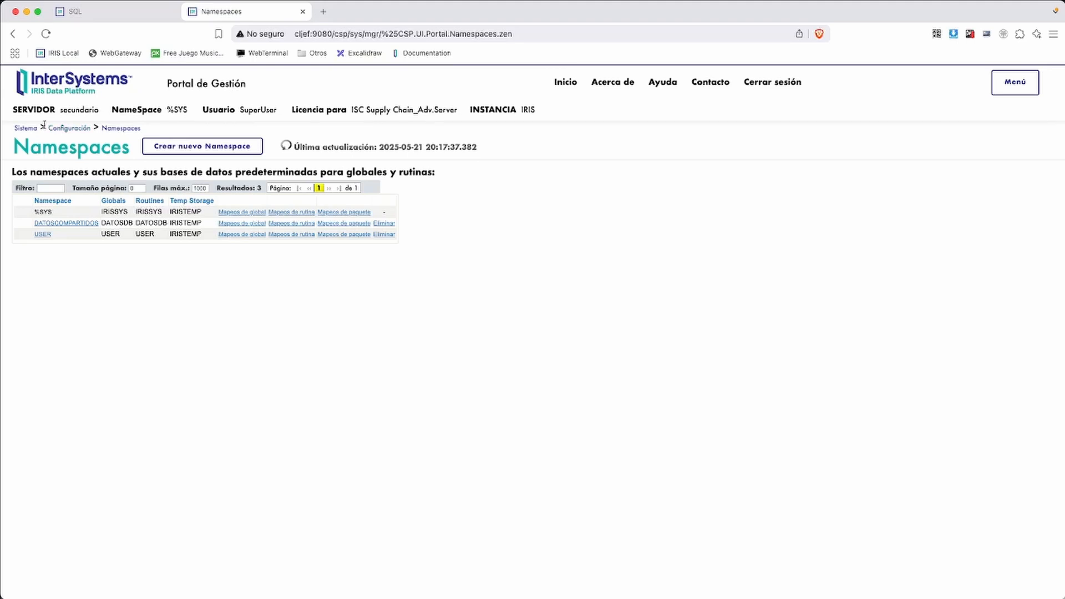
On secundario, open the SQL explorer and switch its namespace from %SYS to DATOSCOMPARTIDOS
{"action": "left_click", "coordinate": [25, 128]}
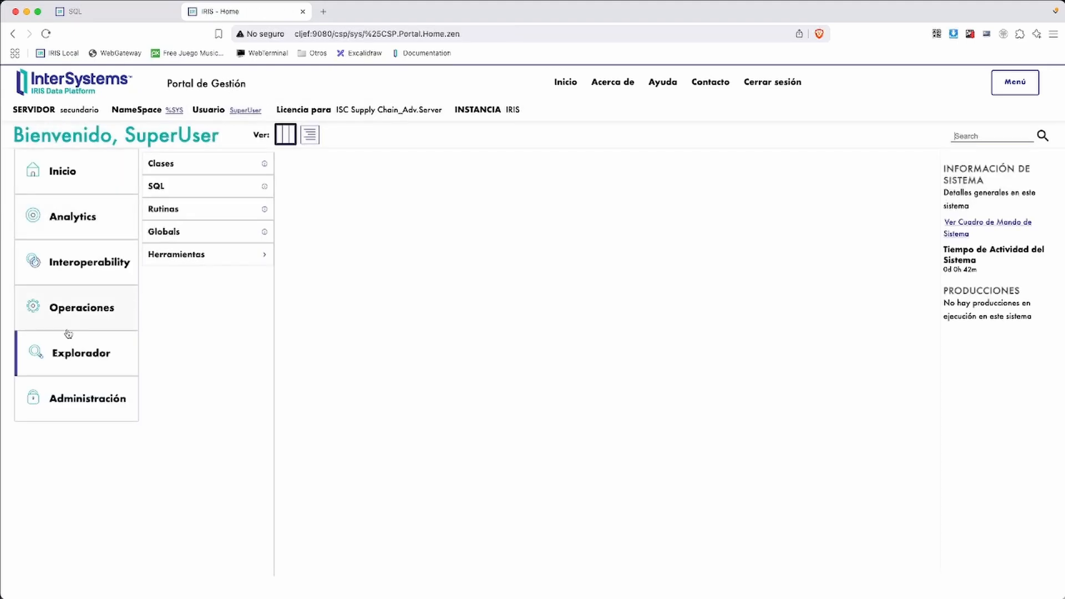
{"action": "left_click", "coordinate": [158, 188]}
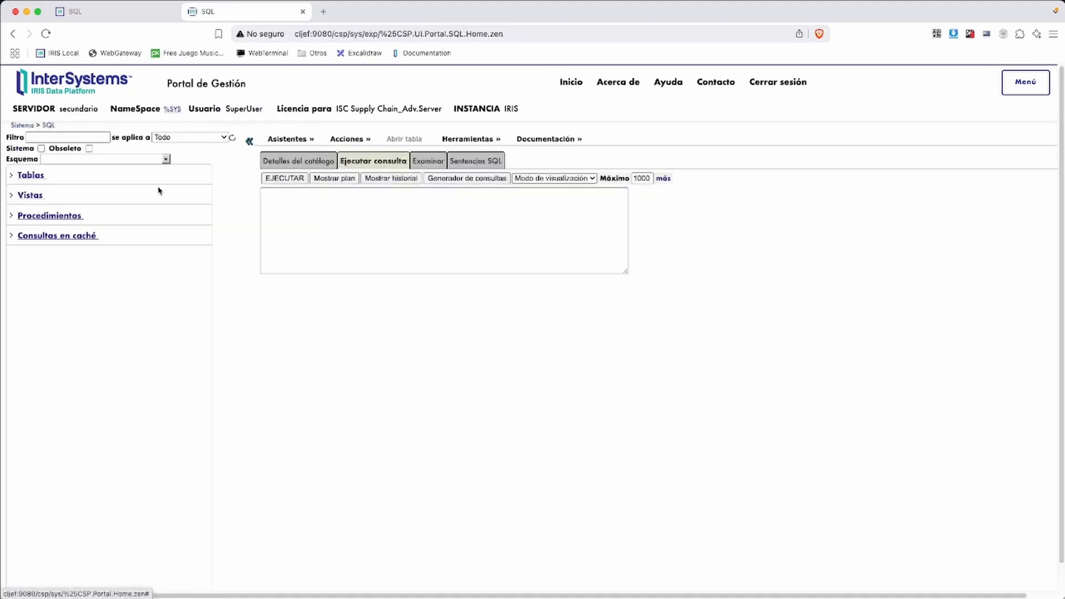
{"action": "double_click", "coordinate": [60, 107]}
{"action": "left_click", "coordinate": [356, 247]}
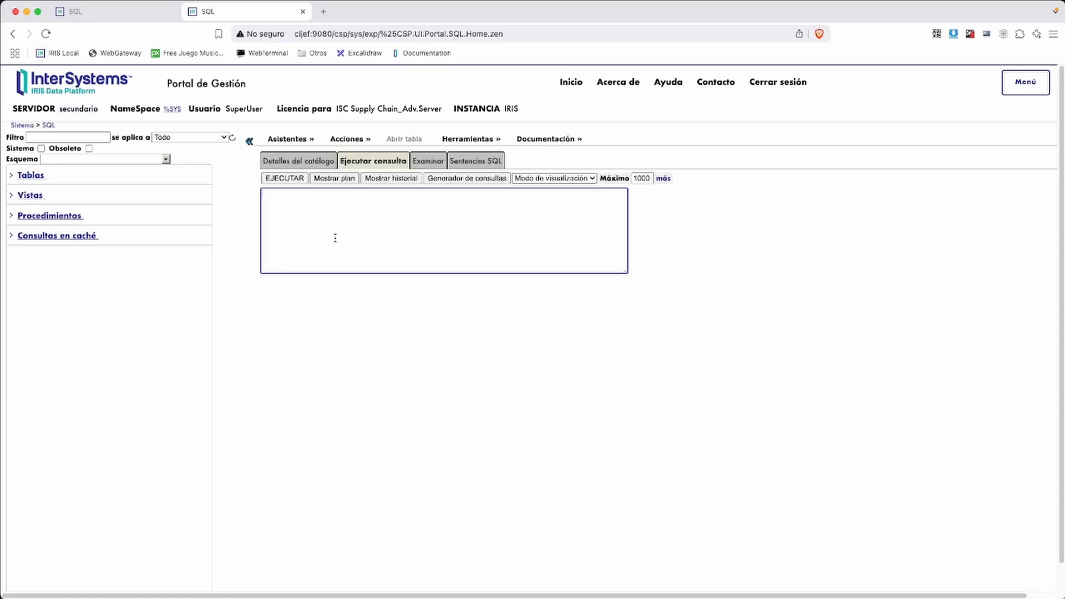
{"action": "left_click", "coordinate": [172, 110]}
{"action": "left_click", "coordinate": [190, 230]}
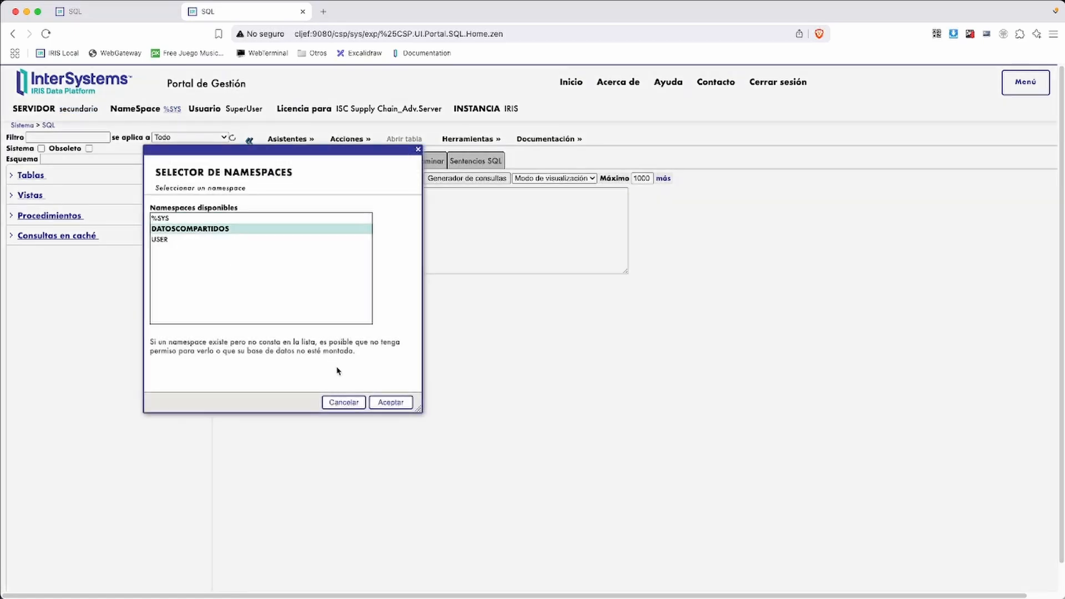
{"action": "left_click", "coordinate": [391, 401]}
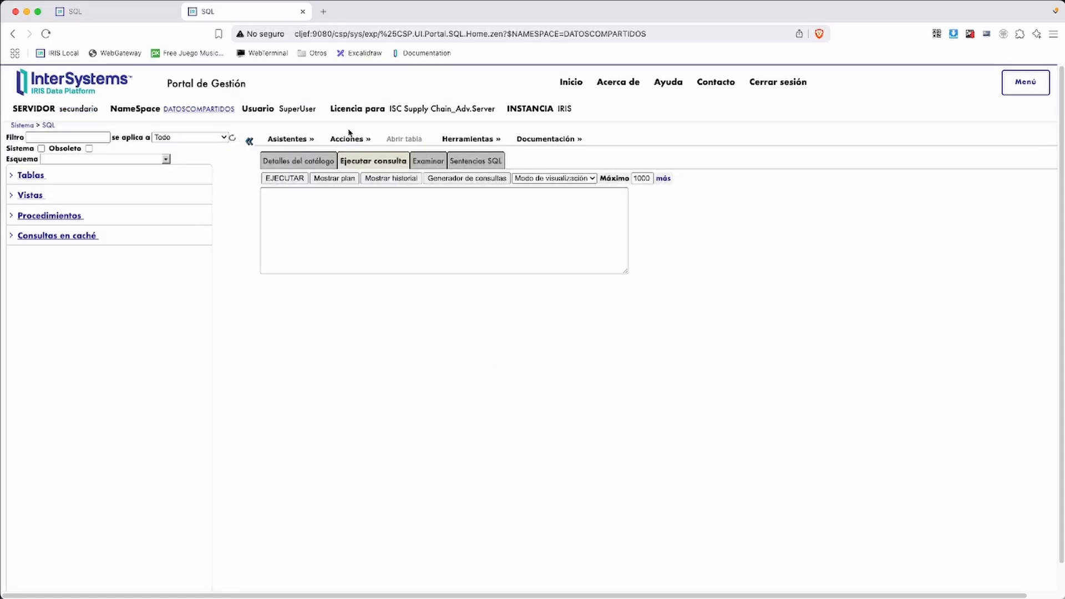
Run CREATE TABLE Data.mitabla with nombre varchar(100), edad integer and email varchar(100)
{"action": "left_click", "coordinate": [370, 243]}
{"action": "type", "text": "crea"}
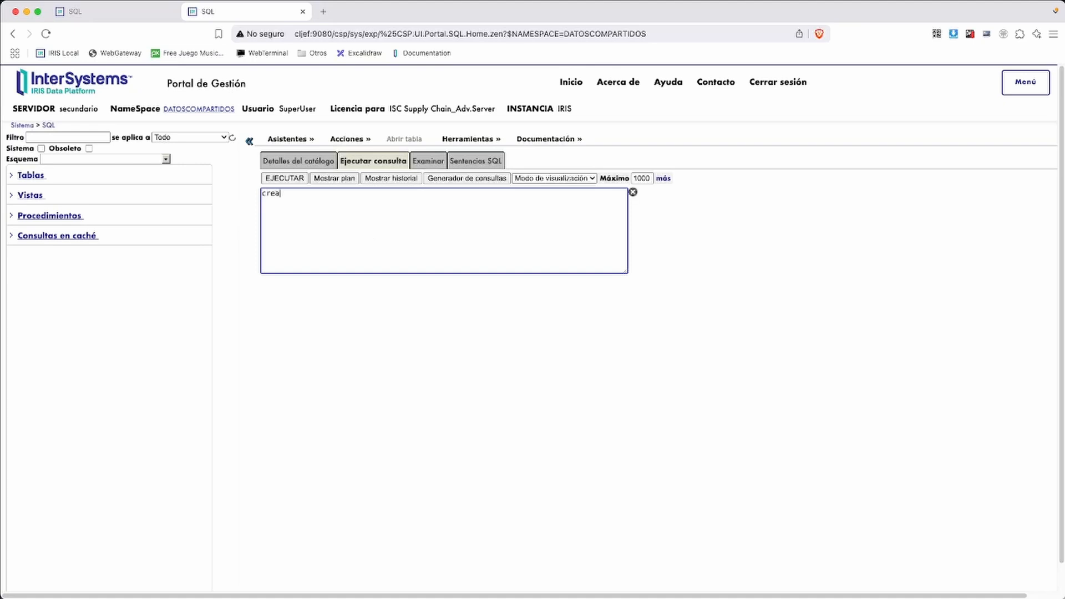
{"action": "type", "text": "tre able Data.mitabla( nomb"}
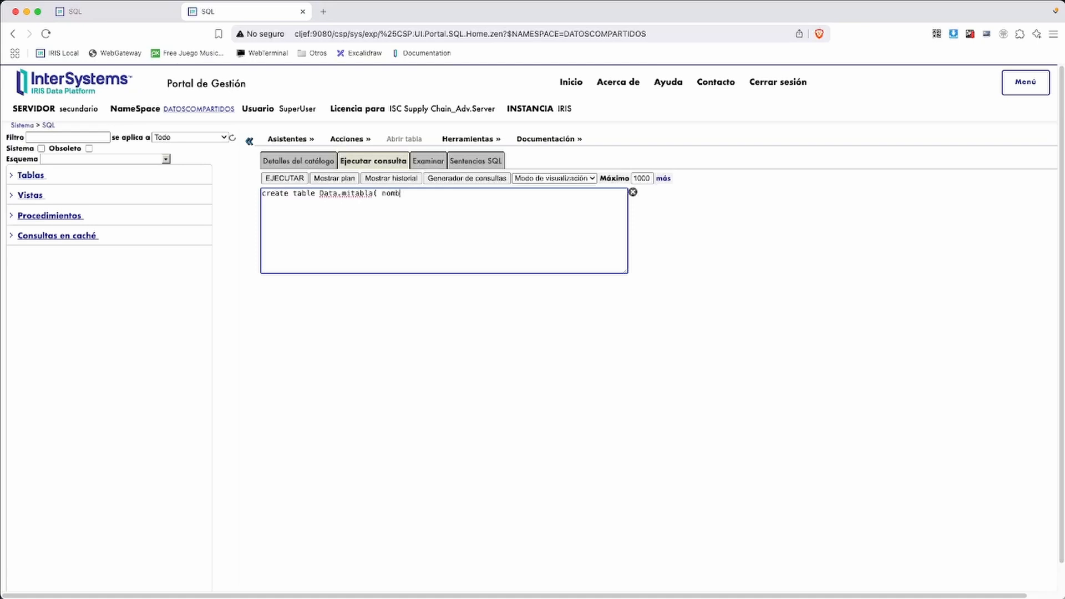
{"action": "type", "text": "re varchar(100), edad integer, emai"}
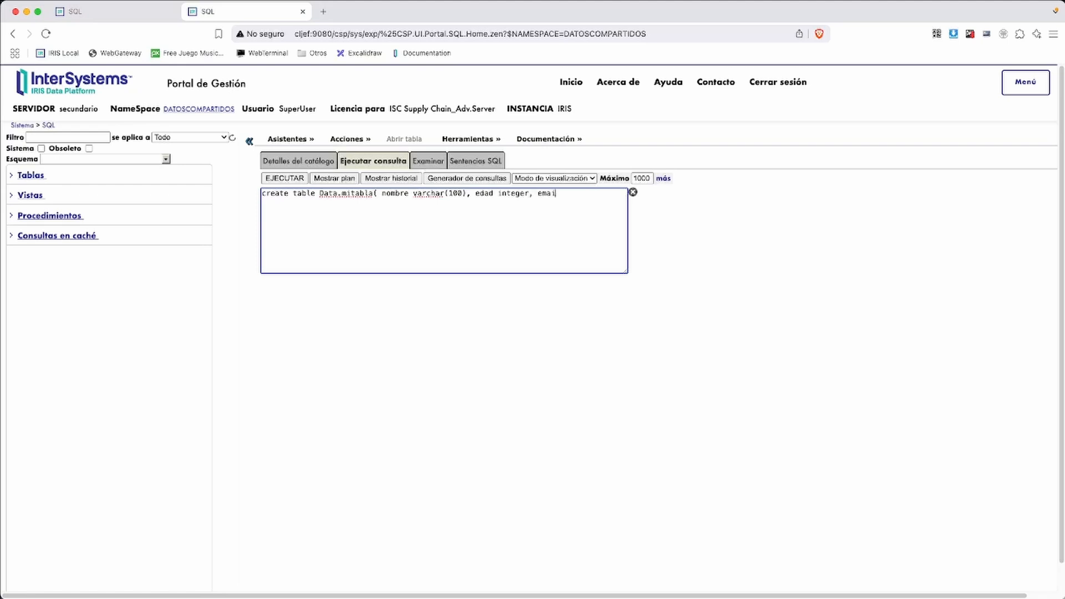
{"action": "type", "text": "l )varchar(100)"}
{"action": "left_click", "coordinate": [284, 179]}
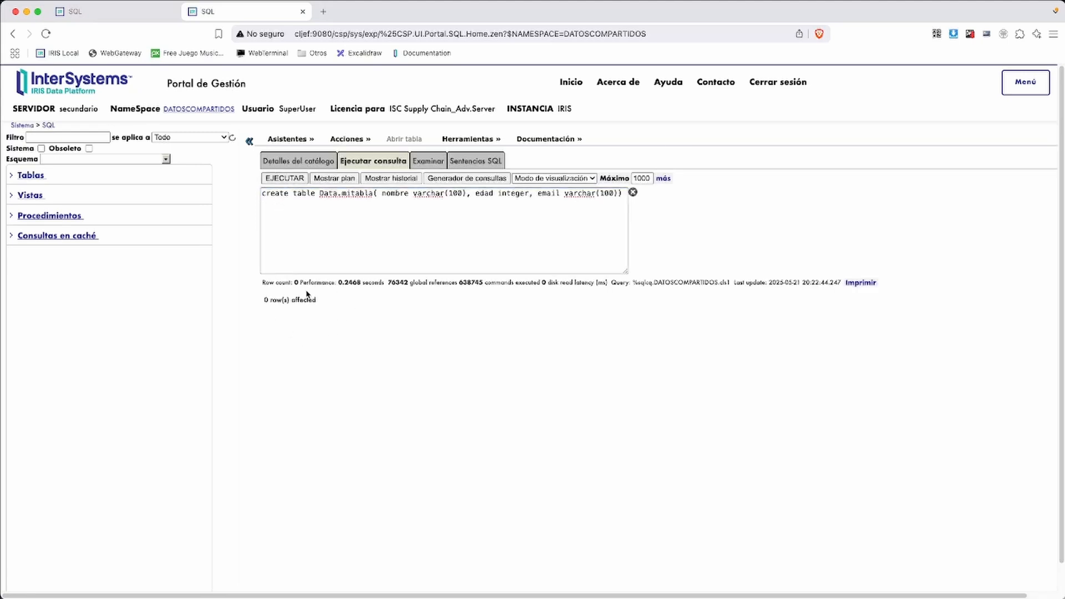
Expand the Tablas list to confirm Data.mitabla exists, then clear the query editor
{"action": "left_click", "coordinate": [16, 177]}
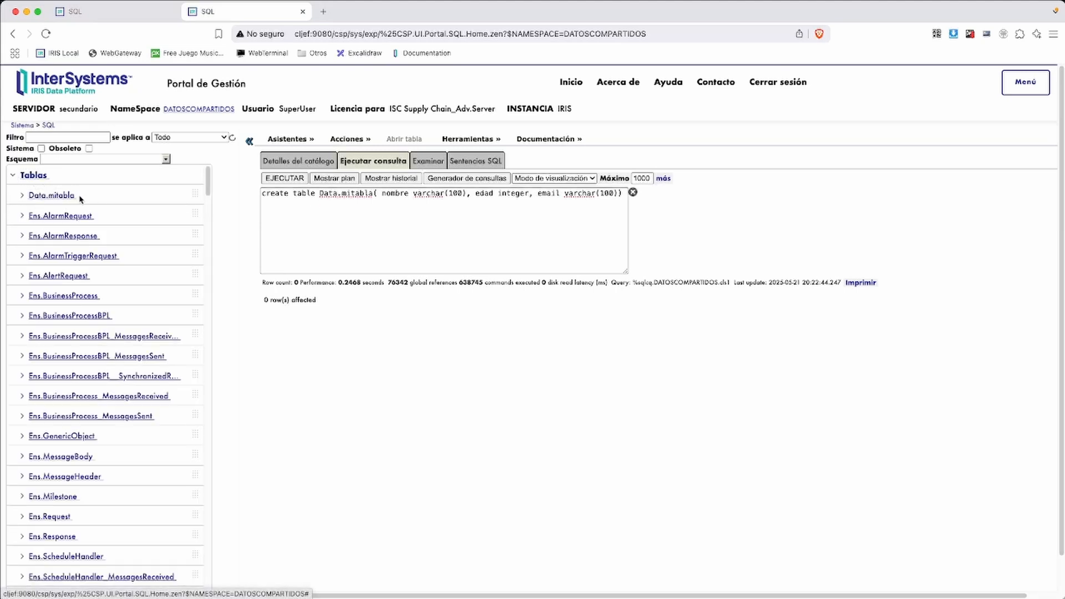
{"action": "key", "text": "super+Tab"}
{"action": "left_click_drag", "start_coordinate": [15, 187], "coordinate": [101, 208]}
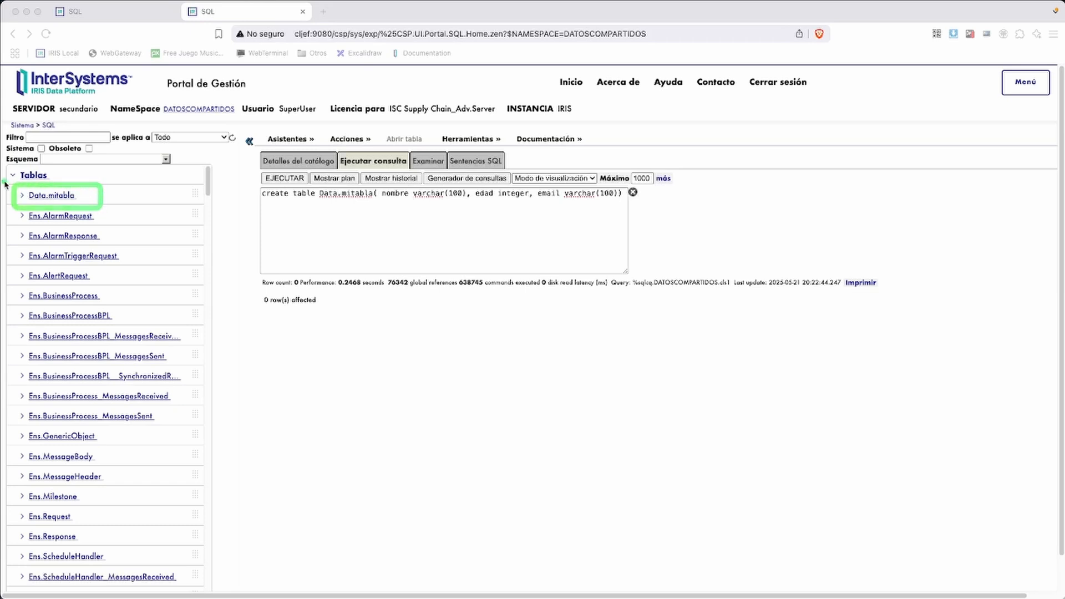
{"action": "left_click_drag", "start_coordinate": [5, 182], "coordinate": [121, 212]}
{"action": "left_click", "coordinate": [333, 217]}
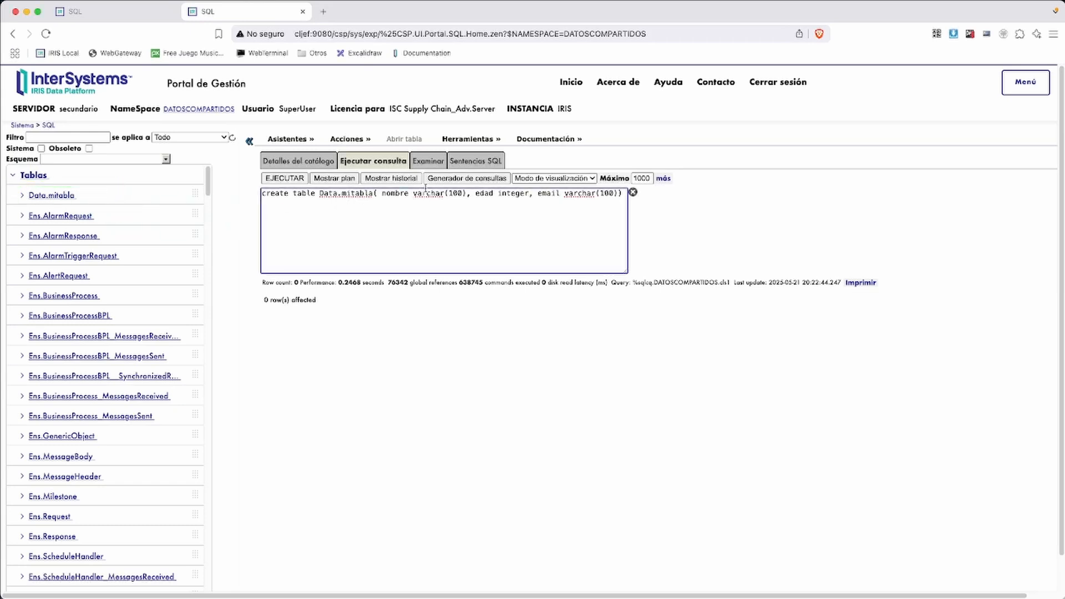
{"action": "left_click", "coordinate": [633, 192]}
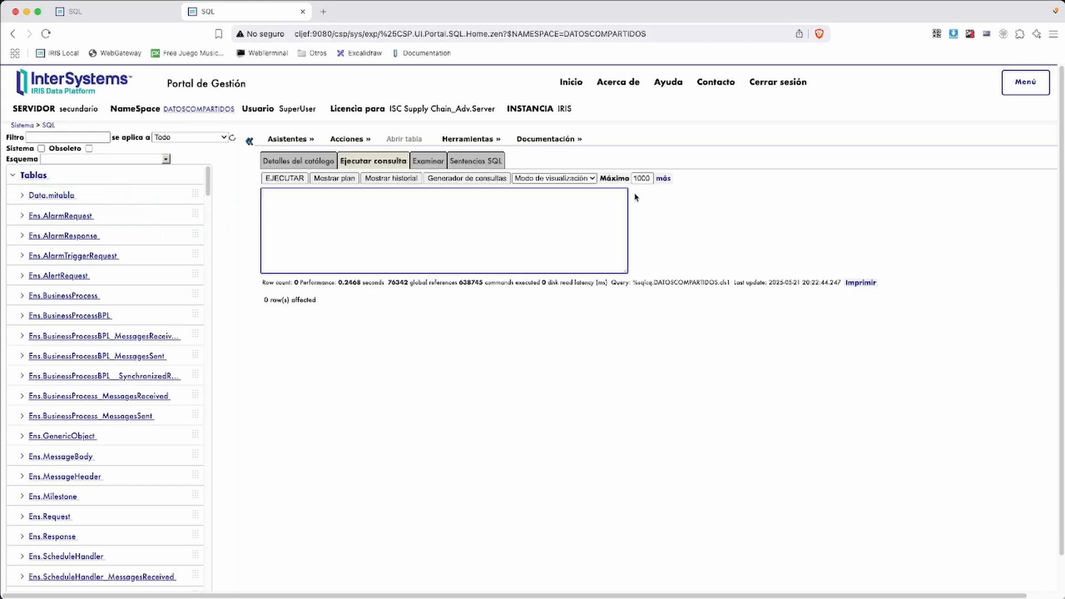
Drag Data.mitabla into the editor and rewrite the SELECT as INSERT INTO Data.mitabla with its columns
{"action": "left_click_drag", "start_coordinate": [51, 192], "coordinate": [357, 210]}
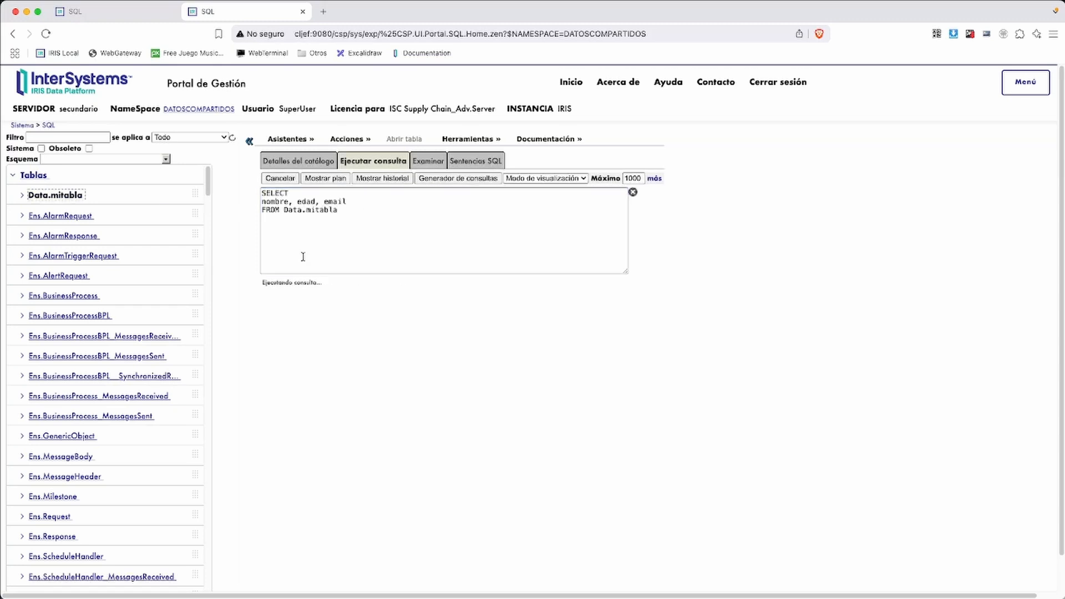
{"action": "double_click", "coordinate": [300, 193]}
{"action": "type", "text": "insert "}
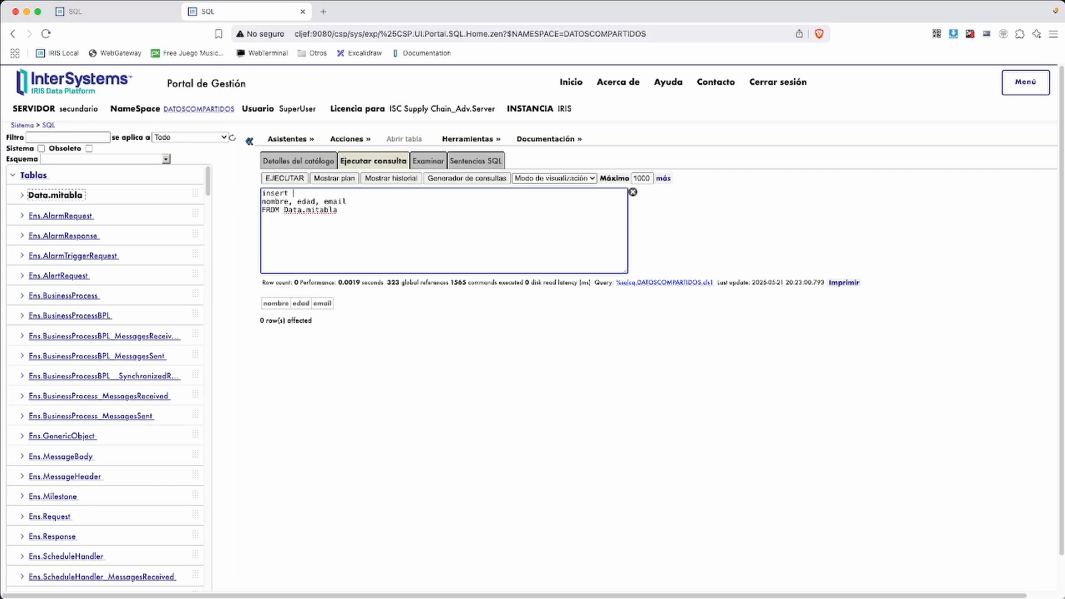
{"action": "type", "text": "into"}
{"action": "key", "text": "BackSpace"}
{"action": "type", "text": "data"}
{"action": "key", "text": "BackSpace"}
{"action": "key", "text": "BackSpace"}
{"action": "key", "text": "BackSpace"}
{"action": "type", "text": "at"}
{"action": "key", "text": "BackSpace"}
{"action": "key", "text": "BackSpace"}
{"action": "type", "text": "ata.mitabla)("}
{"action": "key", "text": "BackSpace"}
{"action": "key", "text": "BackSpace"}
{"action": "key", "text": "Delete"}
Replace the FROM line with VALUES holding the person's name, age 25 and e-mail
{"action": "scroll", "coordinate": [532, 327], "scroll_direction": "down", "scroll_amount": 1}
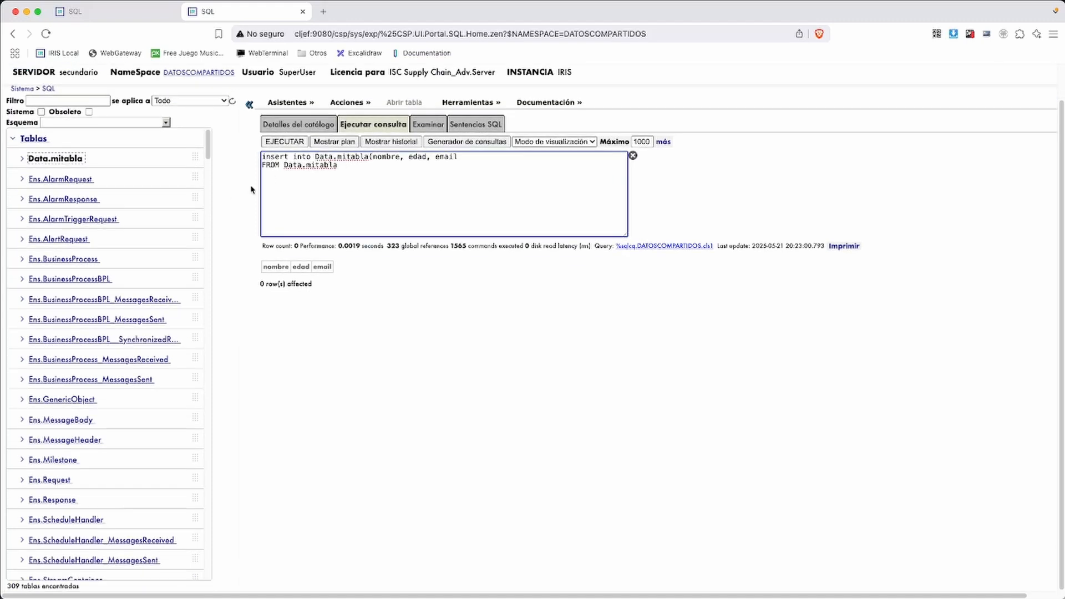
{"action": "left_click_drag", "start_coordinate": [375, 165], "coordinate": [257, 169]}
{"action": "key", "text": "BackSpace"}
{"action": "type", "text": ") values("}
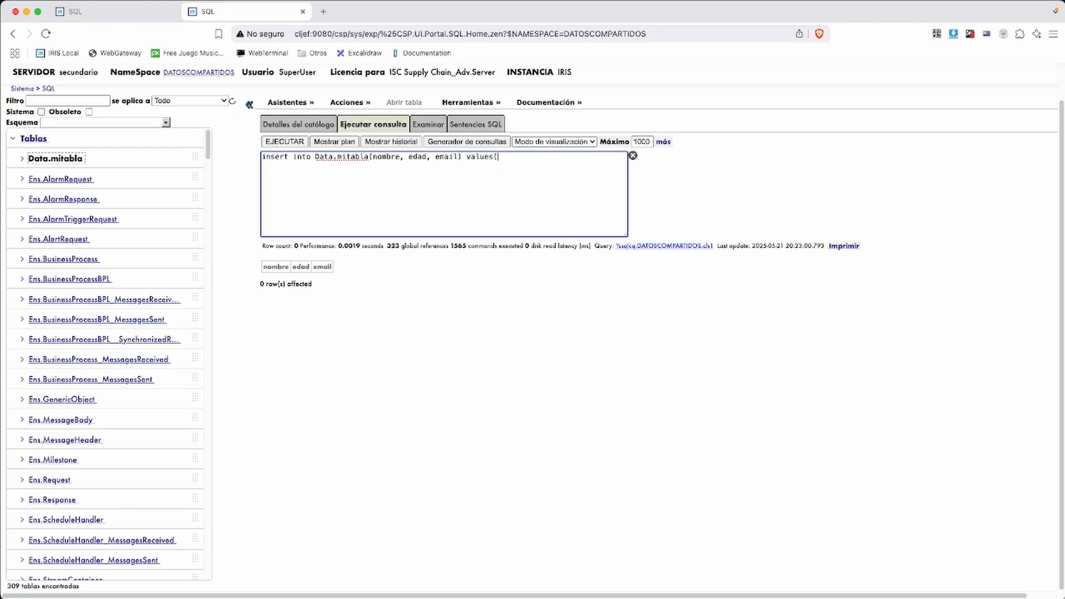
{"action": "type", "text": "'Juan',"}
{"action": "key", "text": "BackSpace"}
{"action": "key", "text": "BackSpace"}
{"action": "type", "text": "25,'juan@mimail.com'"}
Run the insert, rerun the earlier SELECT from history to verify, then switch to primario
{"action": "left_click", "coordinate": [284, 142]}
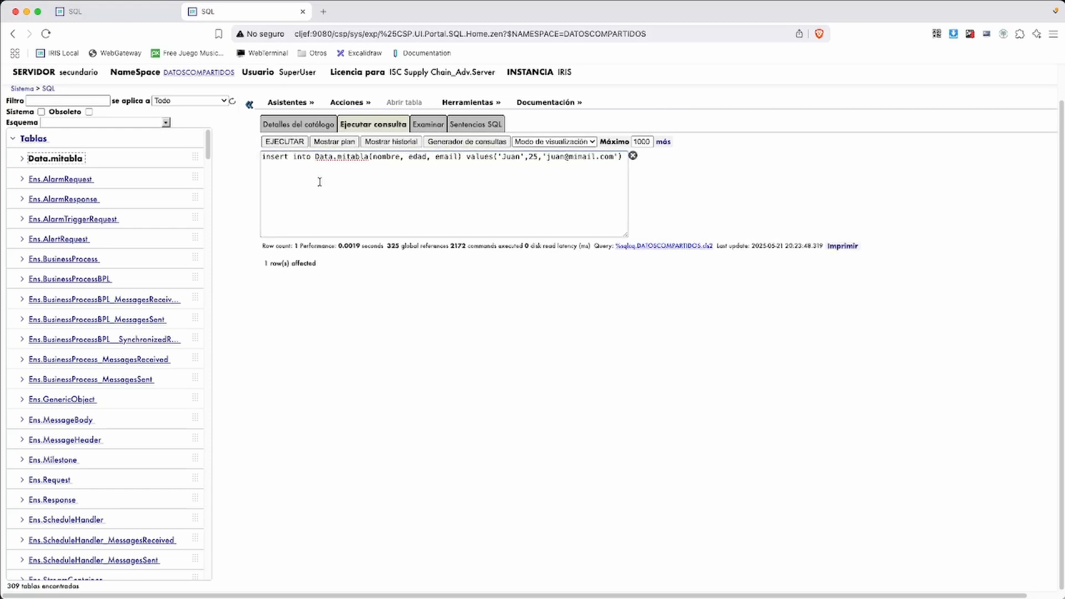
{"action": "left_click", "coordinate": [388, 142]}
{"action": "left_click", "coordinate": [314, 279]}
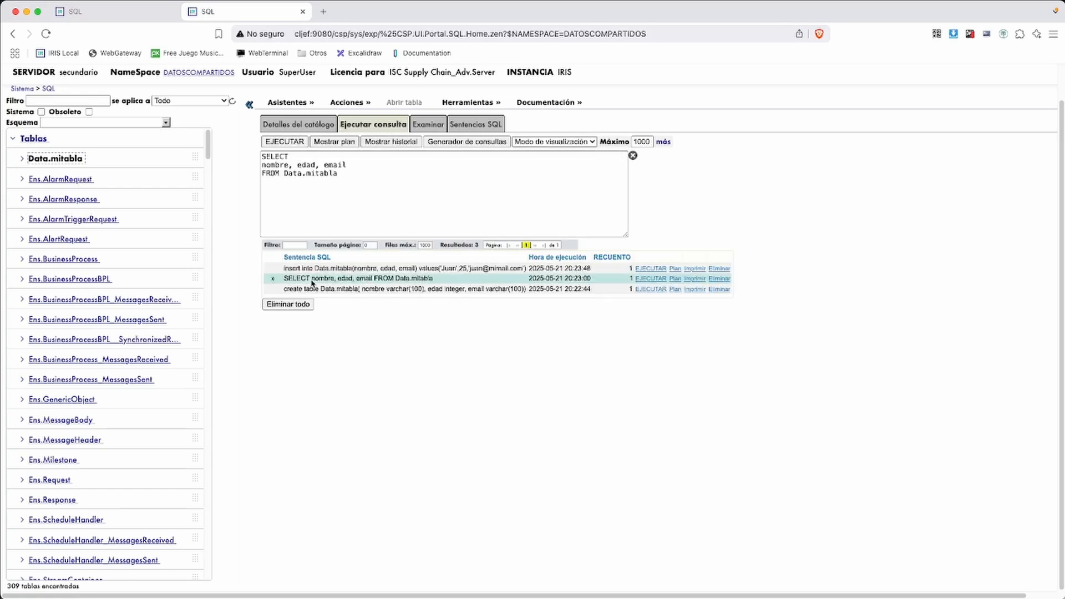
{"action": "left_click", "coordinate": [286, 143]}
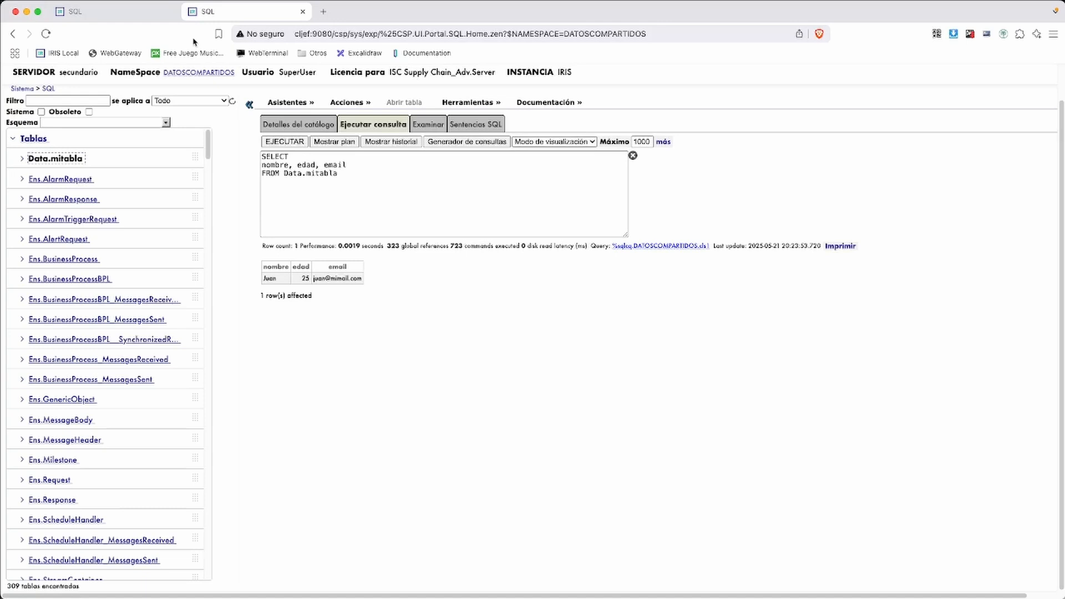
{"action": "left_click", "coordinate": [131, 19]}
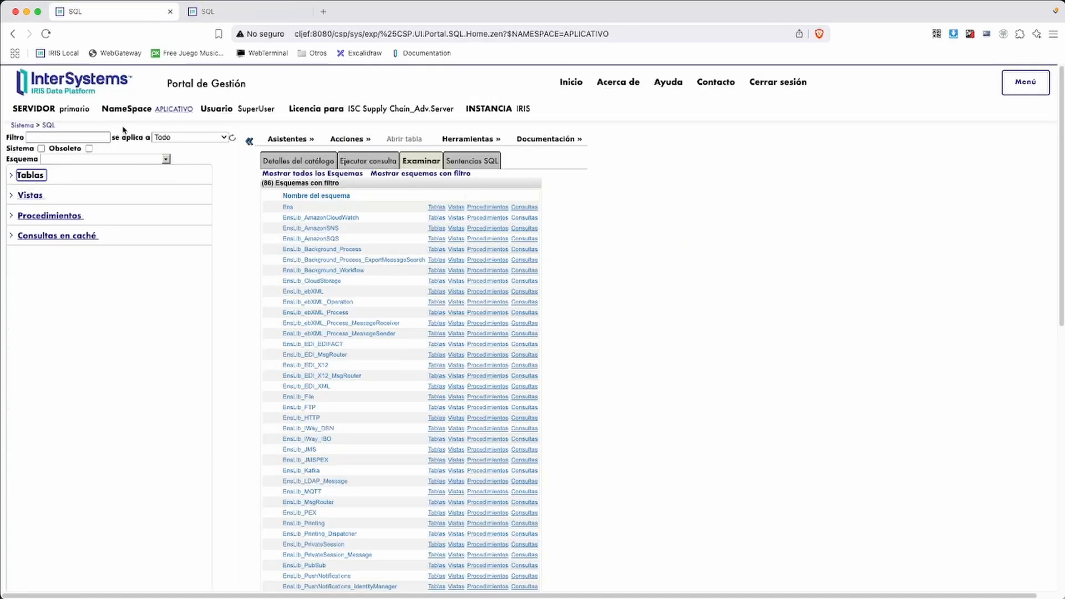
On primario's APLICATIVO, refresh and expand Tablas, run a SELECT on Data.mitabla, and view history
{"action": "left_click", "coordinate": [43, 177]}
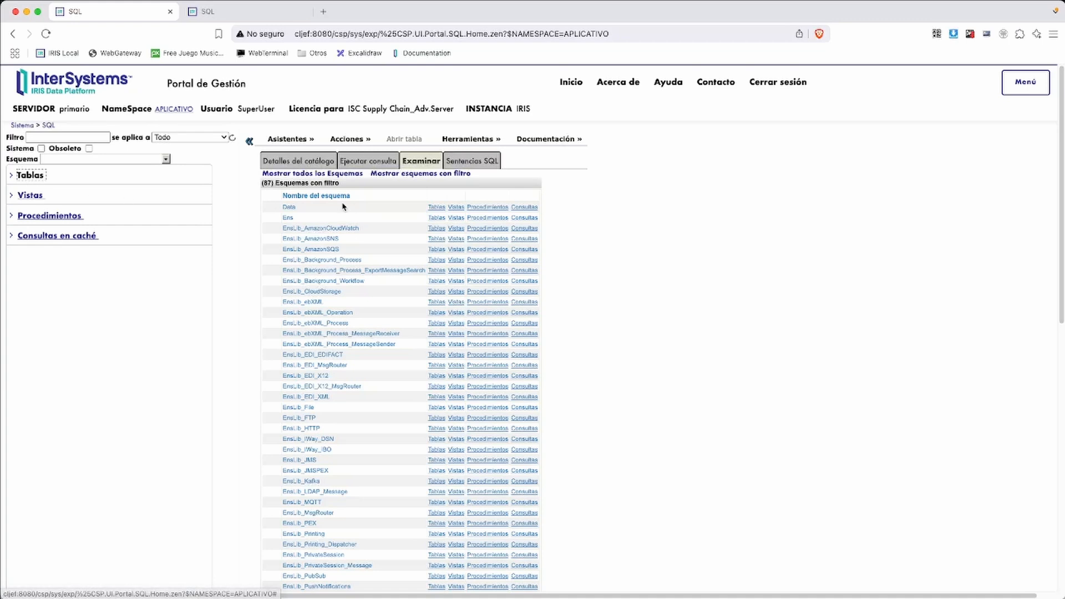
{"action": "left_click", "coordinate": [11, 176]}
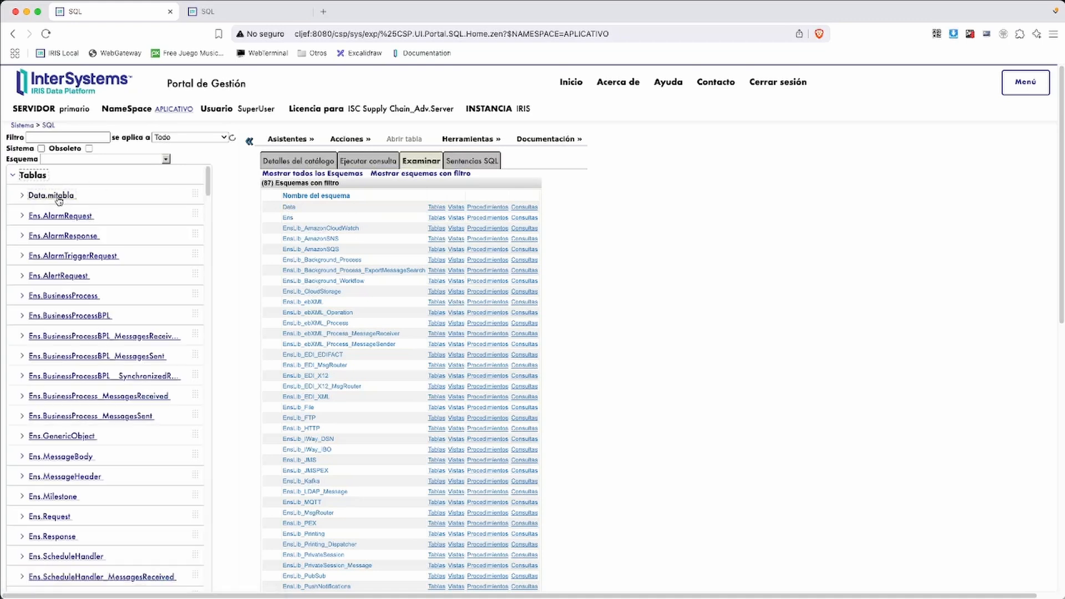
{"action": "left_click", "coordinate": [341, 165]}
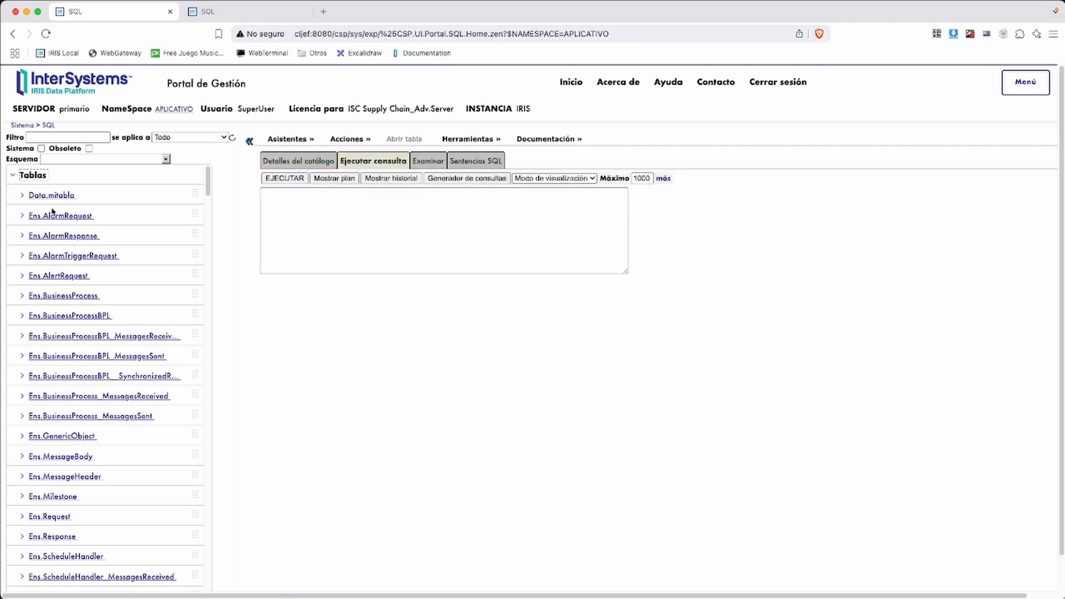
{"action": "left_click_drag", "start_coordinate": [55, 196], "coordinate": [375, 206]}
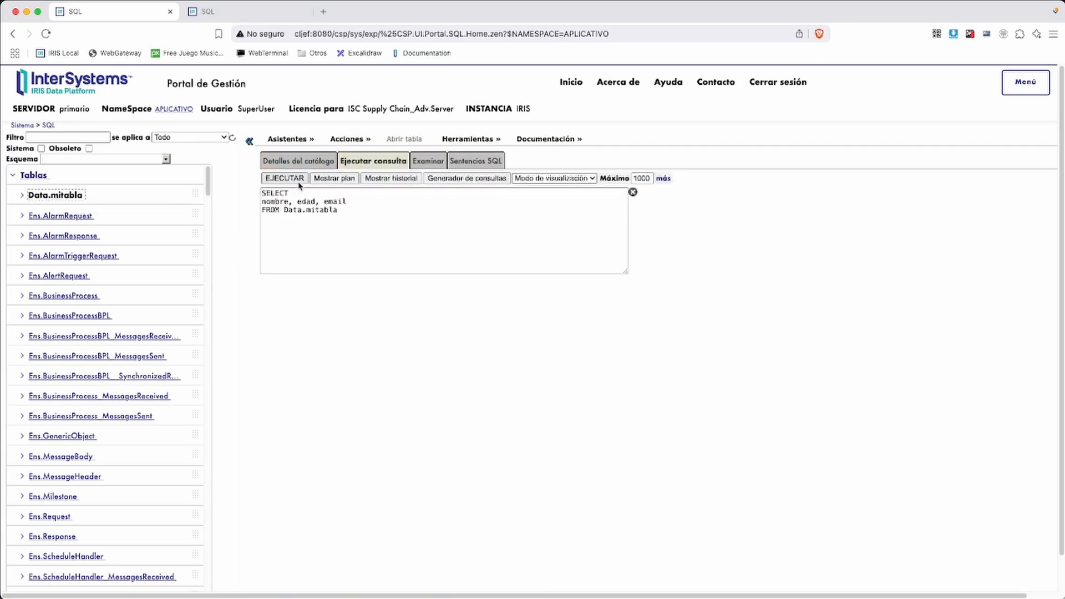
{"action": "left_click", "coordinate": [284, 178]}
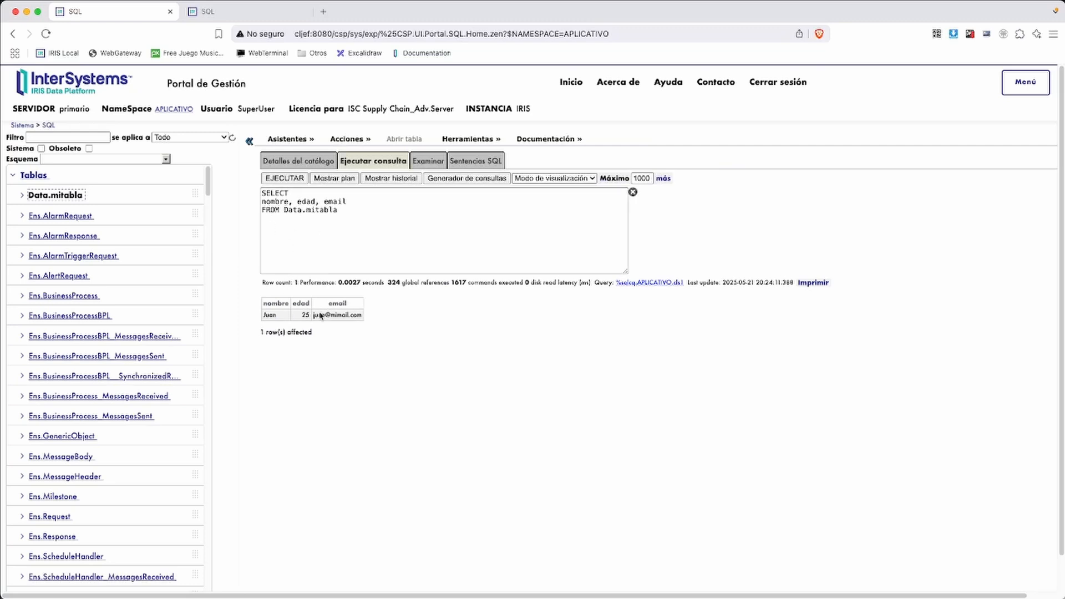
{"action": "left_click_drag", "start_coordinate": [59, 111], "coordinate": [91, 111]}
{"action": "left_click", "coordinate": [402, 180]}
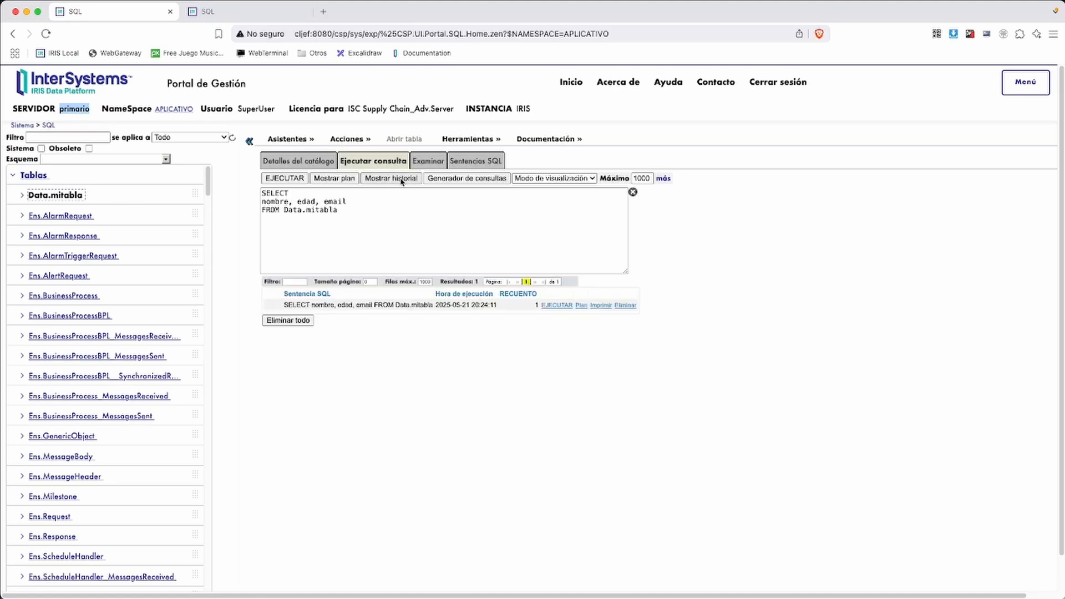
Replace the query with an INSERT of a second person, age 30 with e-mail, and run it
{"action": "left_click", "coordinate": [358, 216]}
{"action": "key", "text": "super+a"}
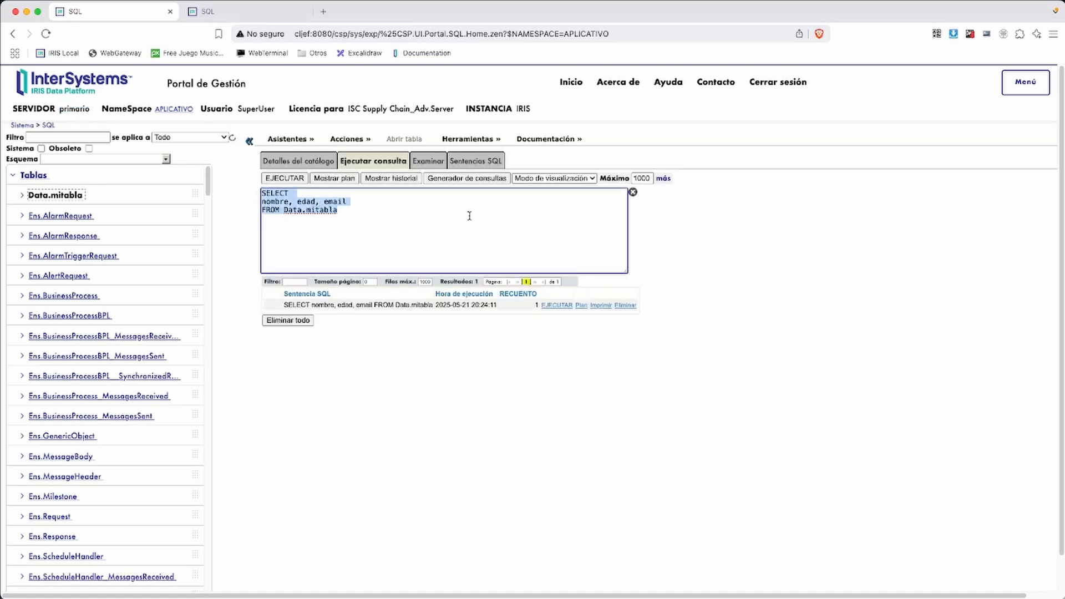
{"action": "type", "text": "insert"}
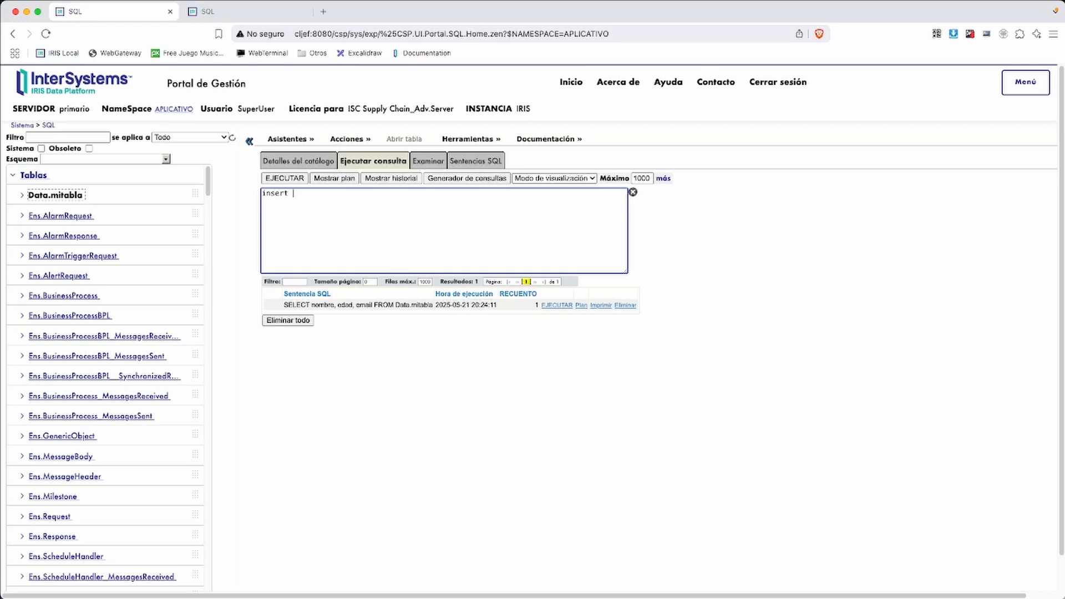
{"action": "type", "text": " into data.mitabla(nombre, edad, emai"}
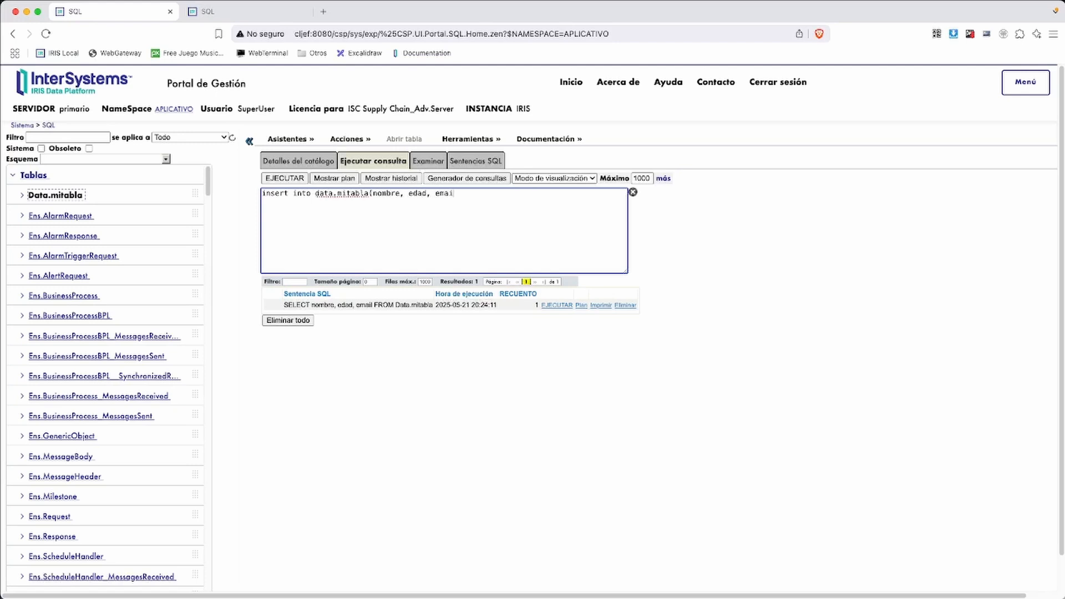
{"action": "type", "text": "l) values"}
{"action": "type", "text": "(ma"}
{"action": "type", "text": "Maria"}
{"action": "type", "text": "','"}
{"action": "type", "text": "30"}
{"action": "type", "text": ",'mar"}
{"action": "type", "text": "ia@mimail.com"}
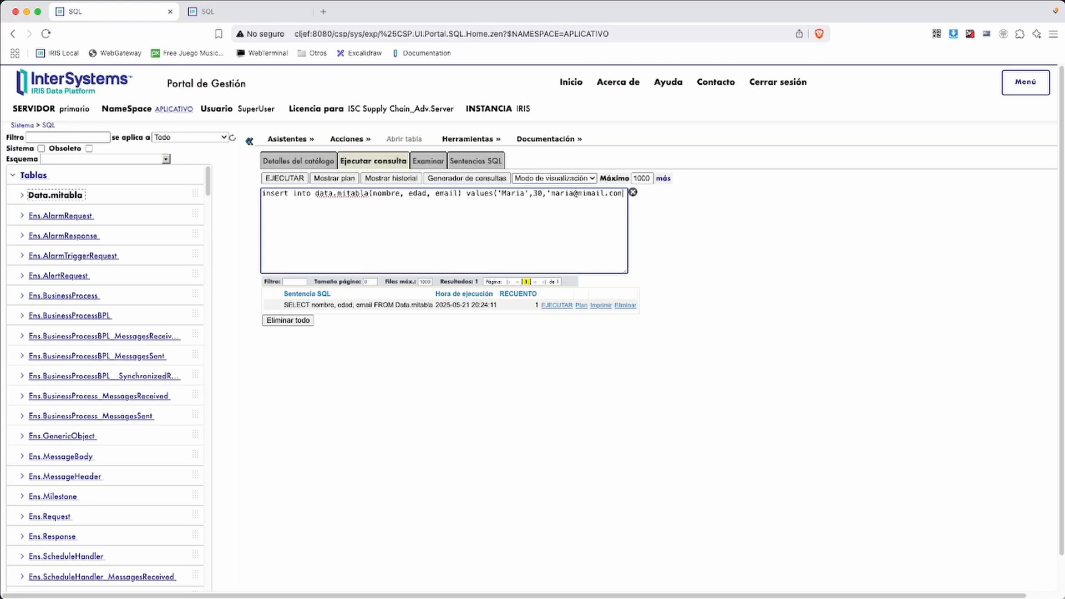
{"action": "type", "text": "'"}
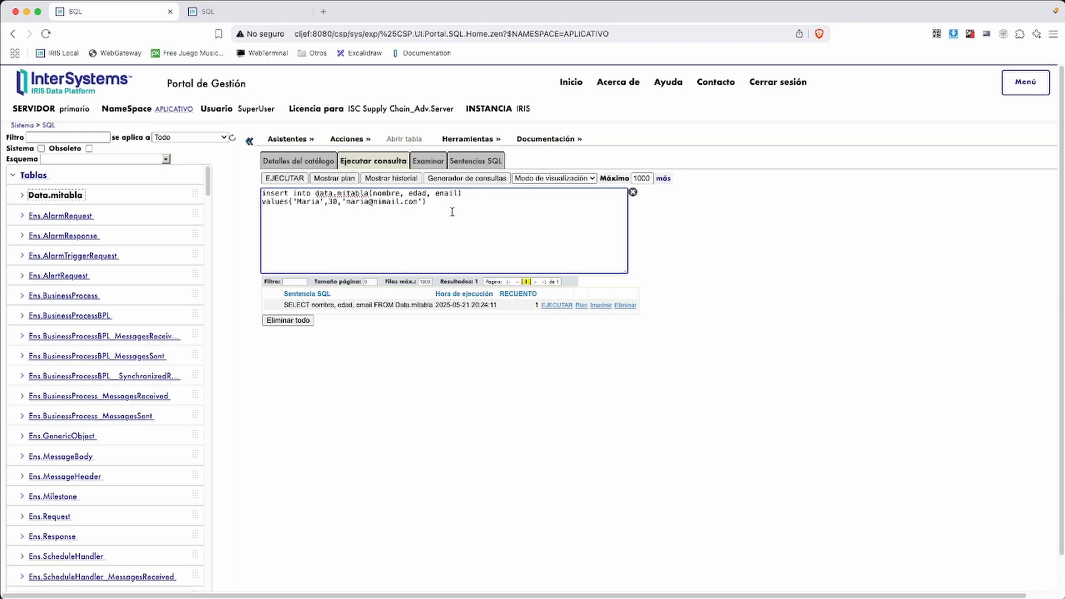
{"action": "left_click", "coordinate": [266, 177]}
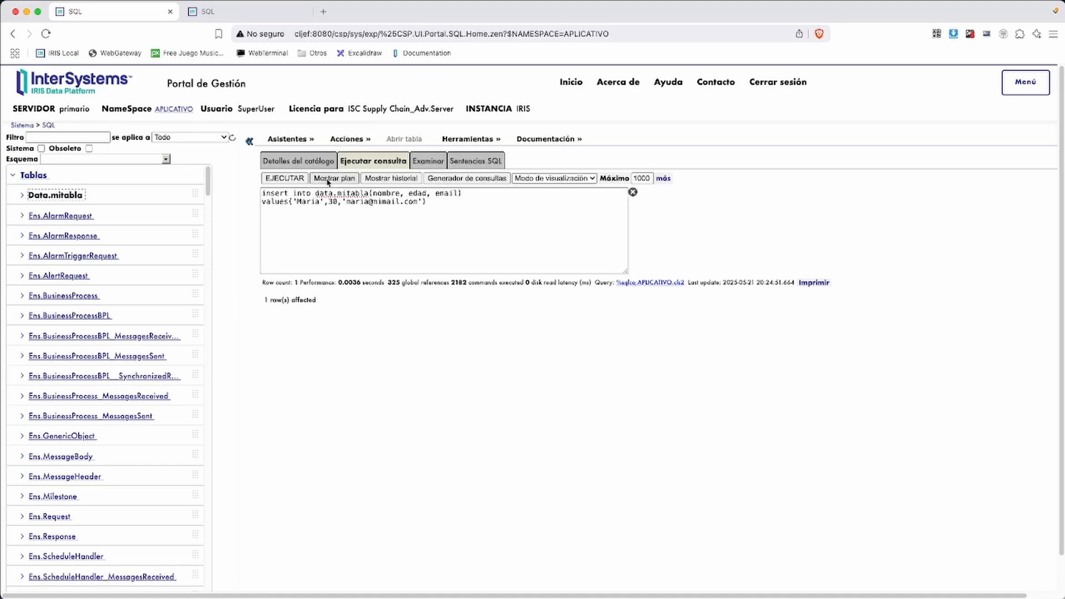
Rerun the SELECT from history, highlight the new row, then switch to secundario's SQL tab
{"action": "left_click", "coordinate": [391, 177]}
{"action": "left_click", "coordinate": [331, 316]}
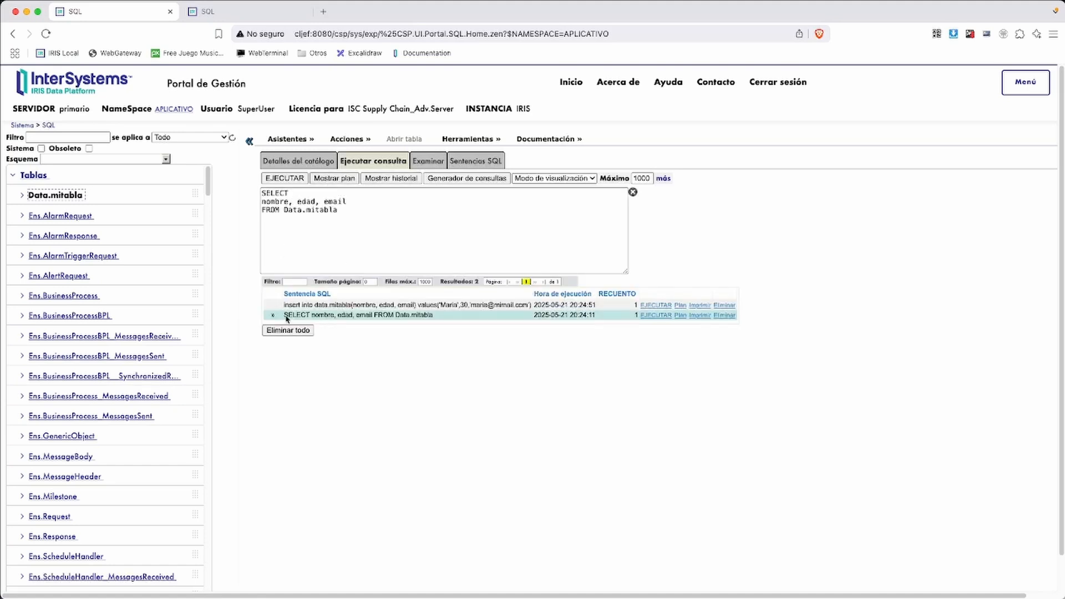
{"action": "left_click", "coordinate": [283, 178]}
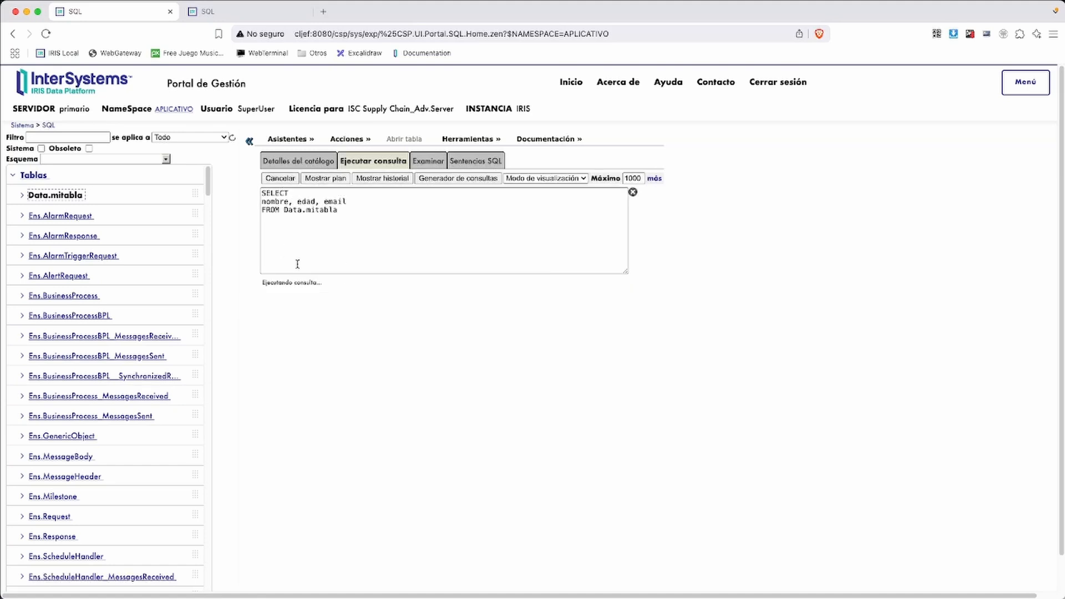
{"action": "left_click_drag", "start_coordinate": [269, 327], "coordinate": [365, 332]}
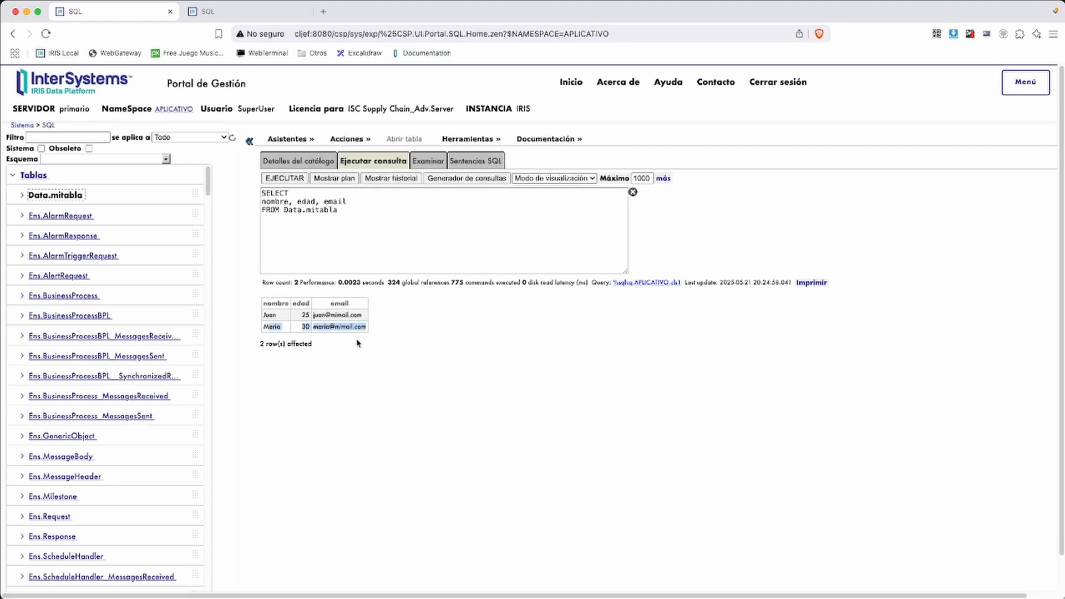
{"action": "left_click", "coordinate": [358, 342]}
{"action": "left_click", "coordinate": [210, 12]}
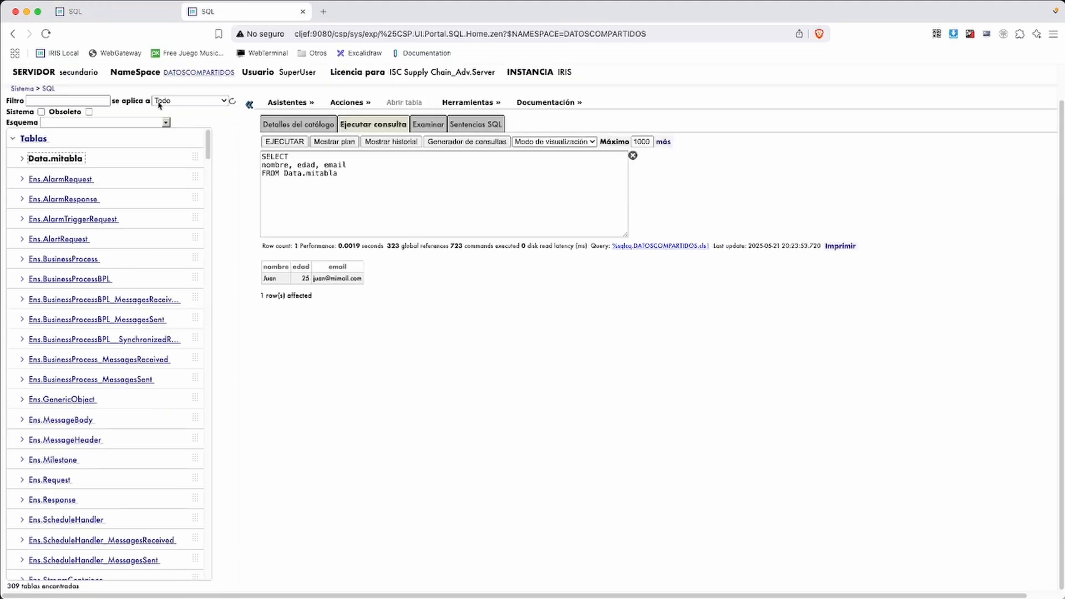
Re-run the Data.mitabla query on secundario to show both rows, then return to primario
{"action": "left_click", "coordinate": [286, 142]}
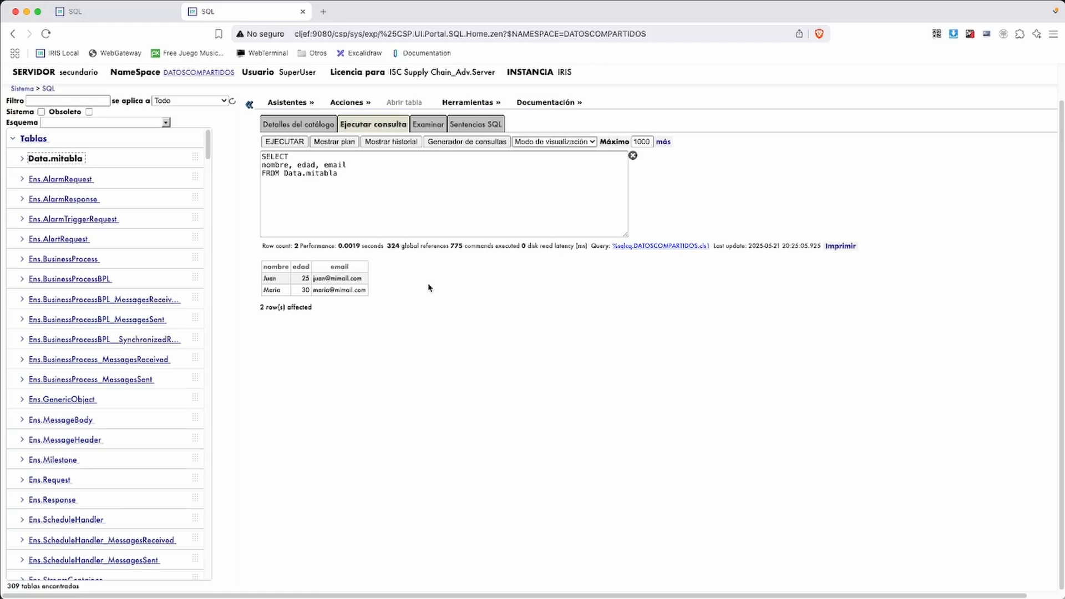
{"action": "left_click", "coordinate": [111, 11]}
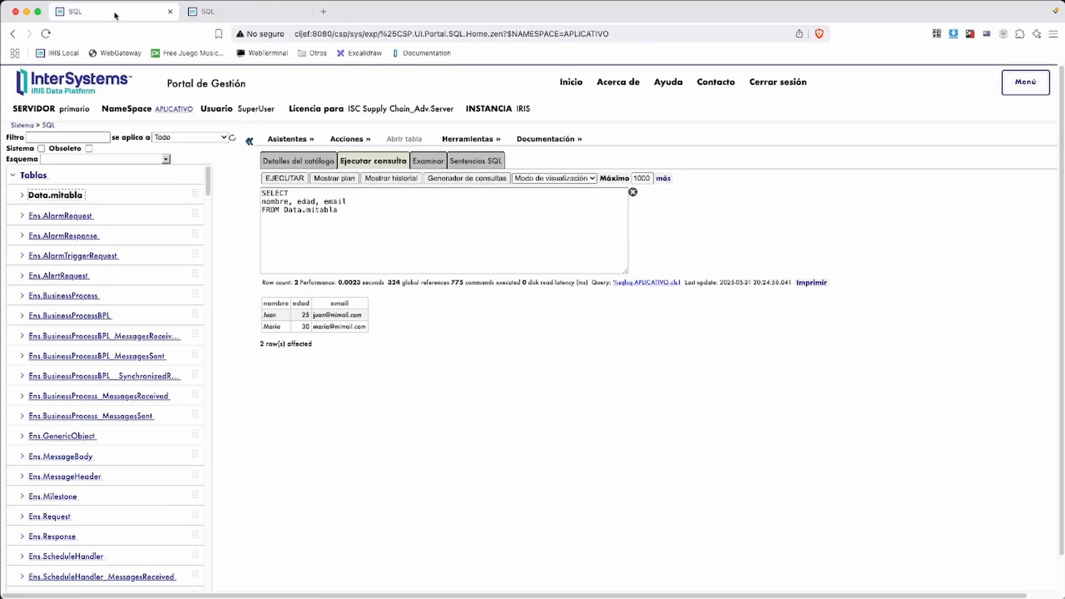
Close secundario's SQL page, return primario to the portal home, and leave the use-case slide
{"action": "left_click", "coordinate": [254, 15]}
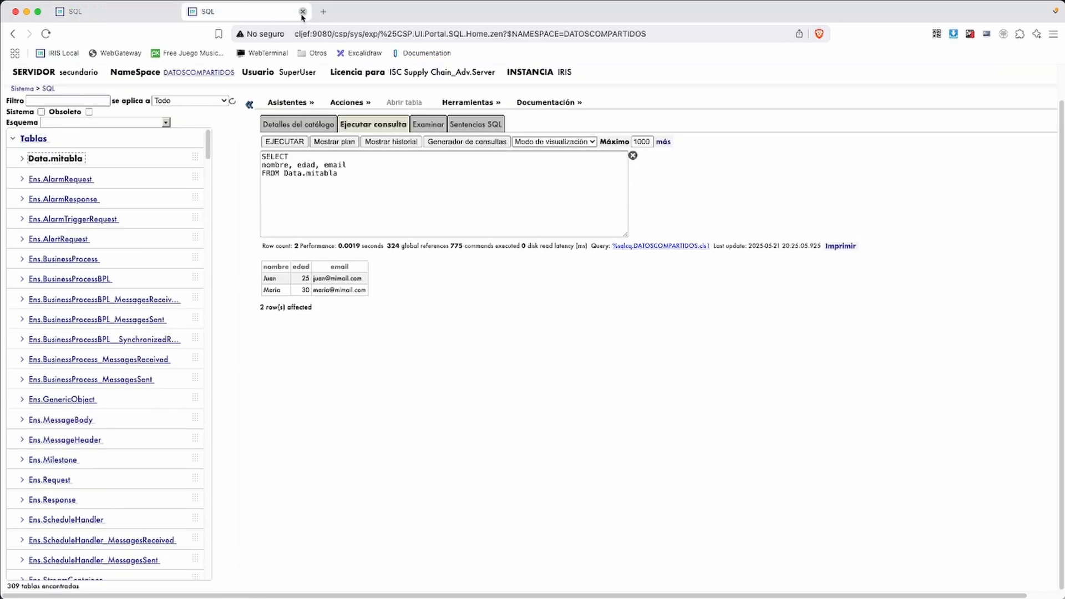
{"action": "left_click", "coordinate": [303, 13]}
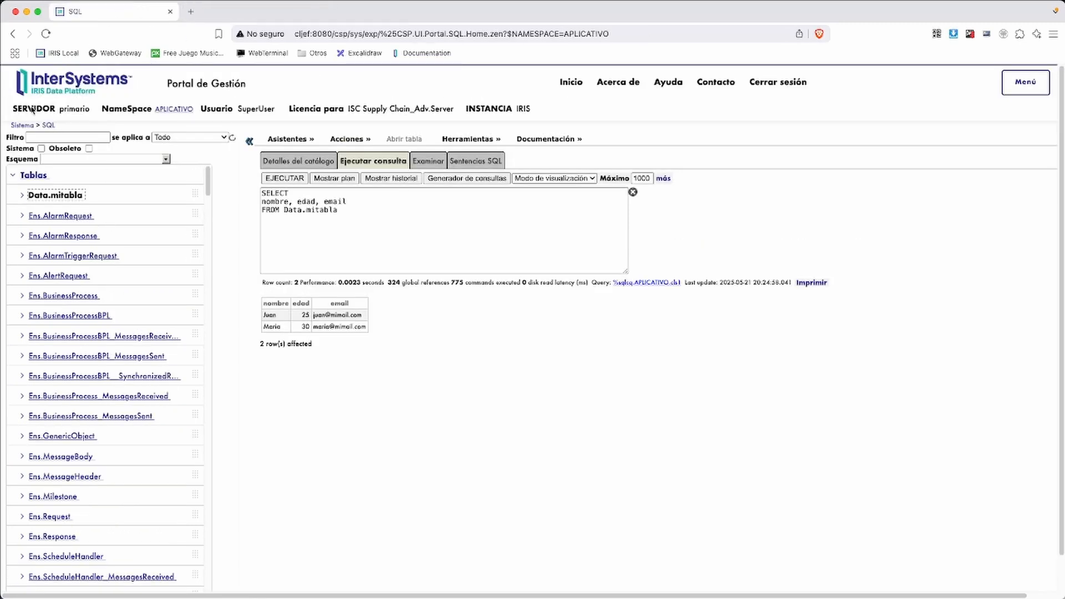
{"action": "left_click", "coordinate": [21, 125]}
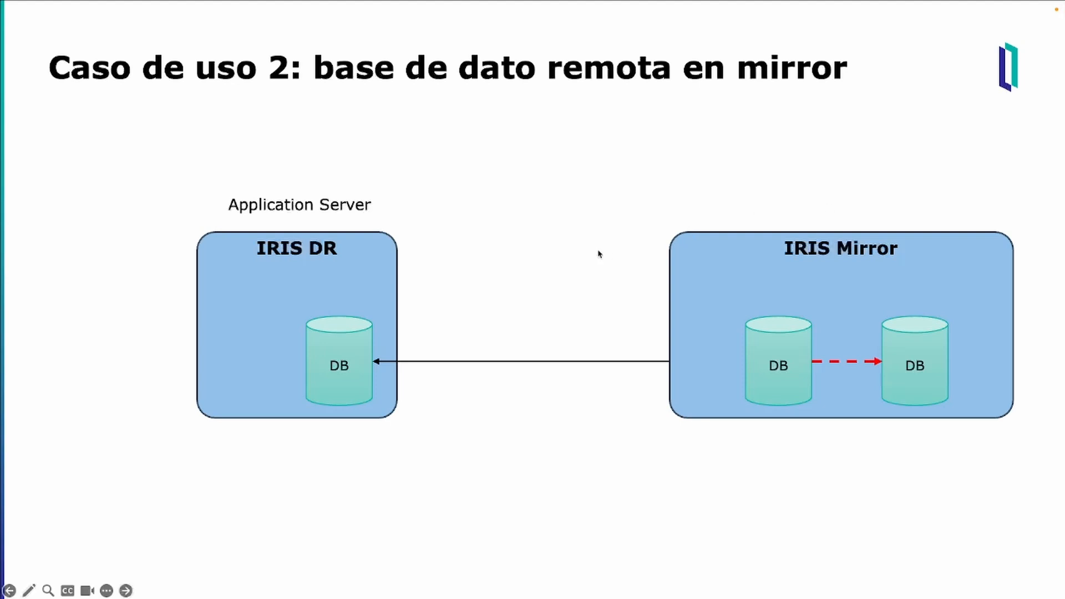
{"action": "key", "text": "super+Tab"}
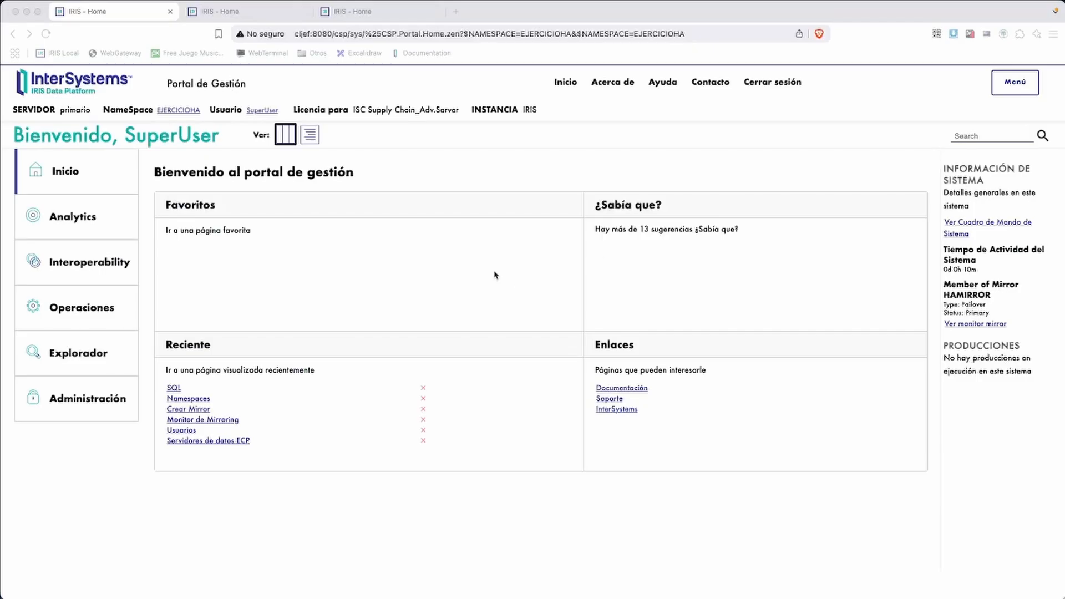
Open secundario's Mirroring Monitor from the Operaciones menu
{"action": "left_click", "coordinate": [99, 133]}
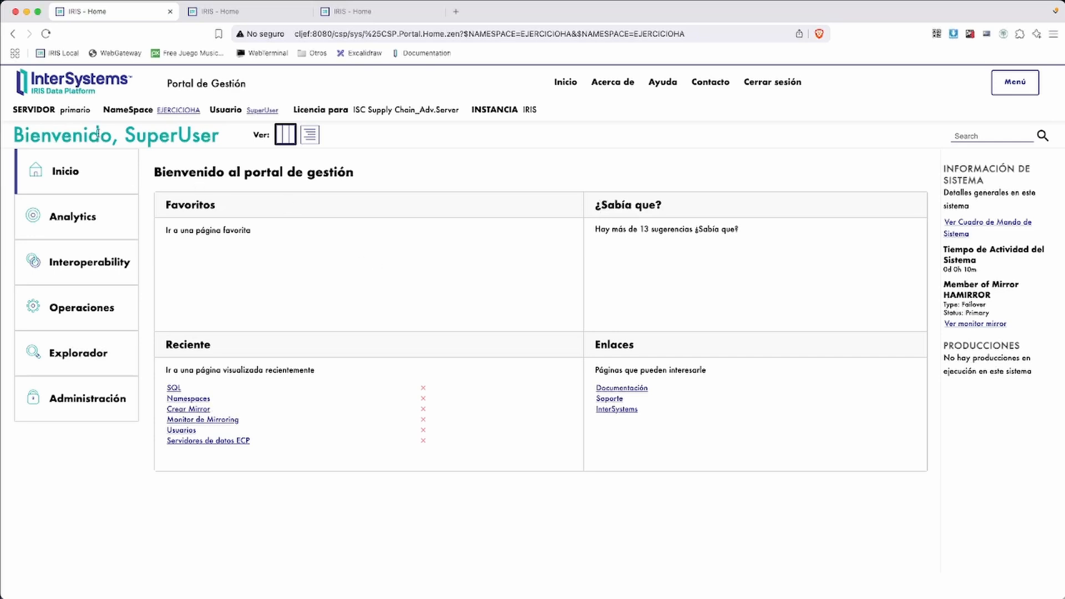
{"action": "left_click", "coordinate": [249, 13]}
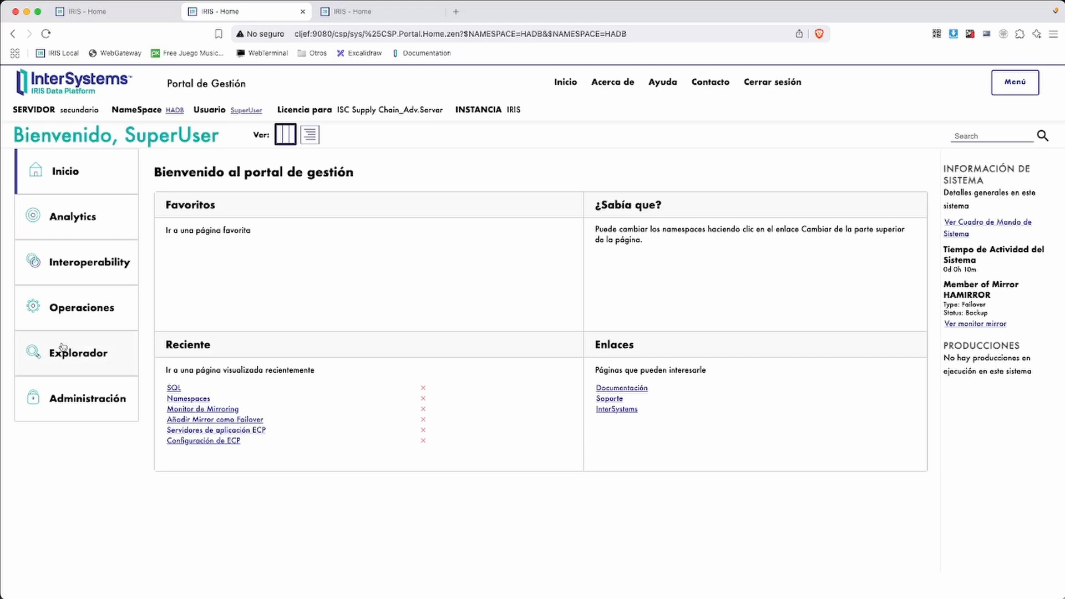
{"action": "left_click", "coordinate": [75, 395]}
{"action": "left_click", "coordinate": [85, 305]}
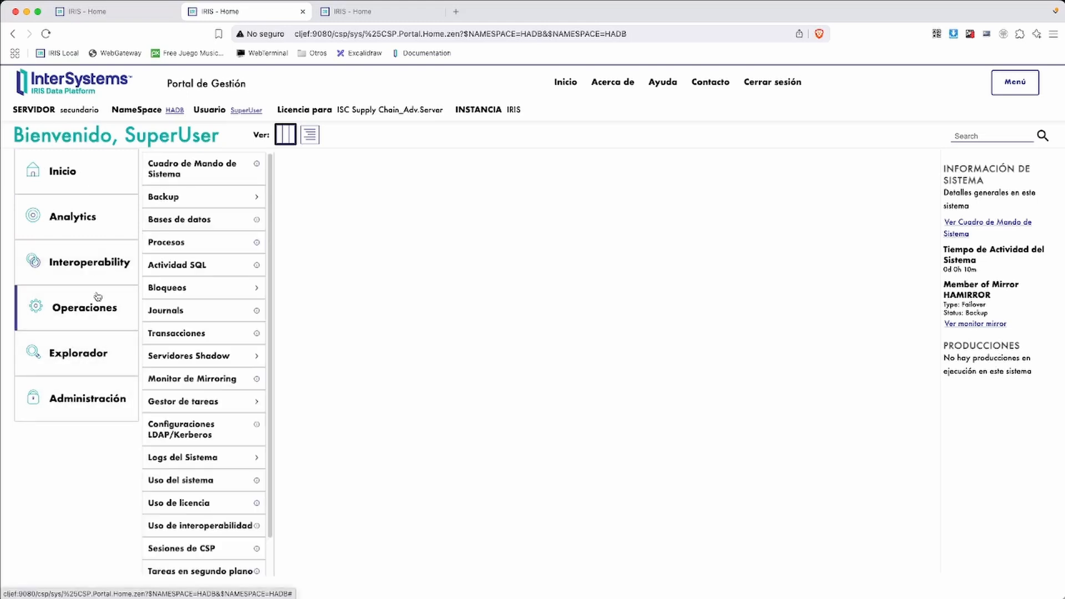
{"action": "left_click", "coordinate": [182, 381]}
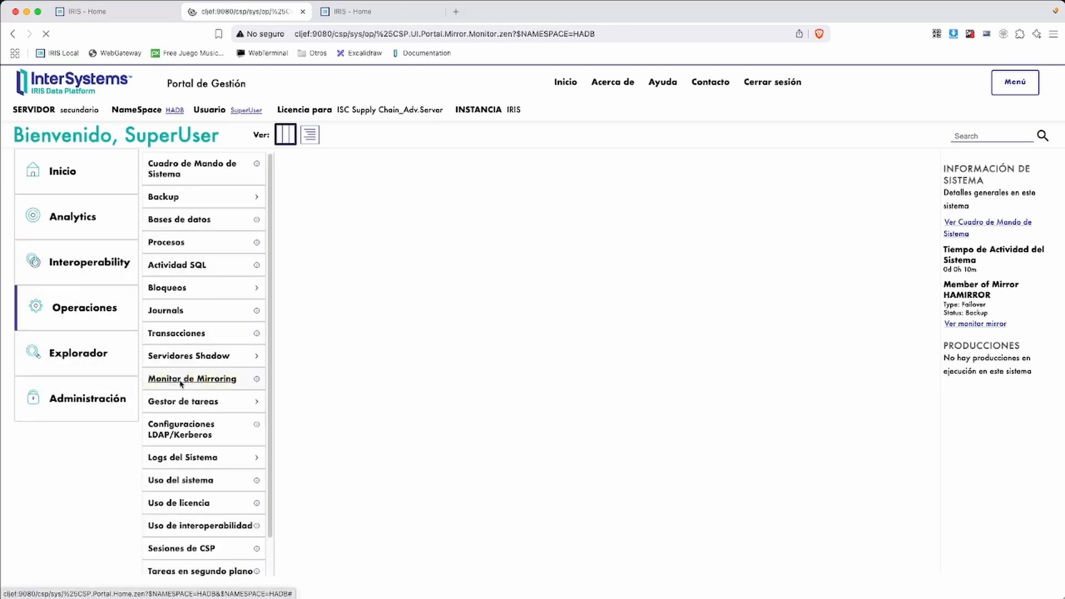
Highlight the member status table showing PRIMARIO as Primary and SECUNDARIO as Backup
{"action": "key", "text": "ctrl+shift+a"}
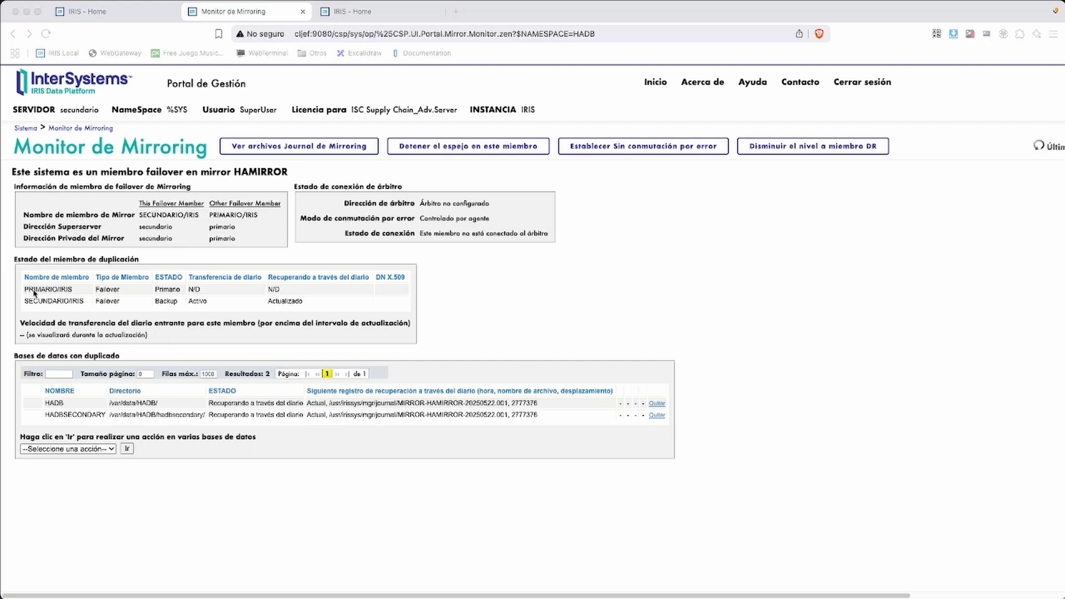
{"action": "mouse_move", "coordinate": [25, 288]}
{"action": "left_mouse_down"}
{"action": "mouse_move", "coordinate": [118, 311]}
{"action": "mouse_move", "coordinate": [304, 321]}
{"action": "left_mouse_up"}
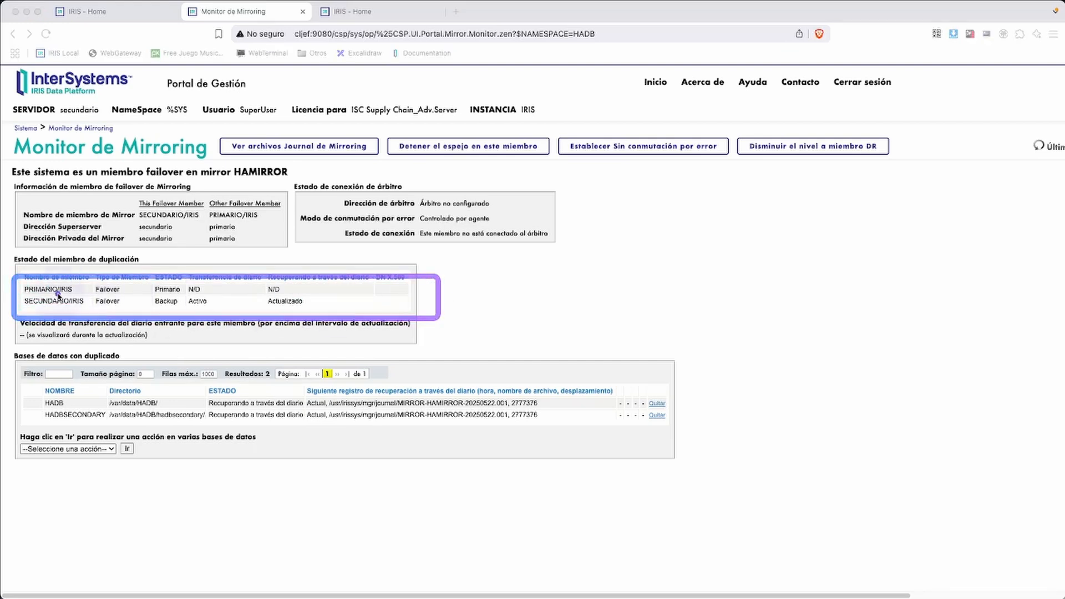
{"action": "mouse_move", "coordinate": [150, 282]}
{"action": "left_mouse_down"}
{"action": "mouse_move", "coordinate": [184, 297]}
{"action": "mouse_move", "coordinate": [183, 309]}
{"action": "left_mouse_up"}
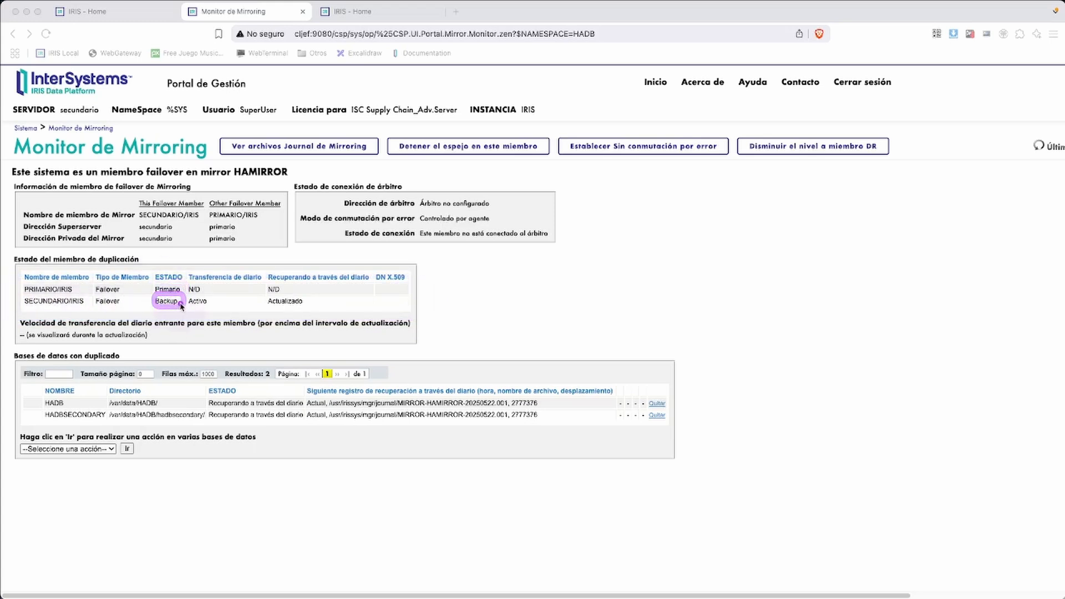
{"action": "right_click", "coordinate": [462, 289]}
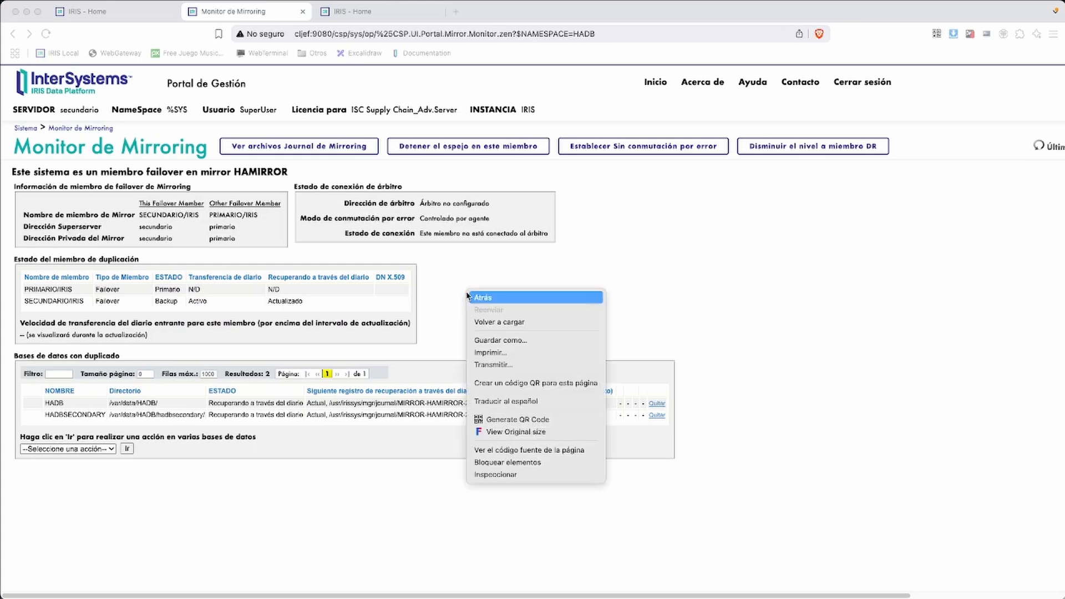
{"action": "left_click", "coordinate": [430, 272]}
Return secundario's tab from the mirroring monitor to the portal home page
{"action": "left_click", "coordinate": [112, 16]}
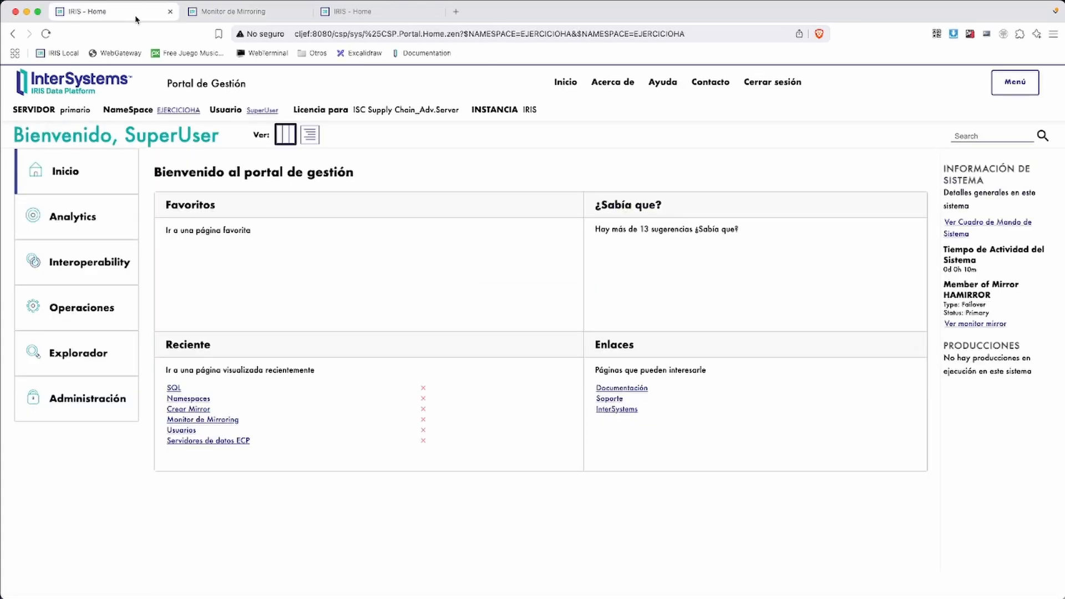
{"action": "left_click", "coordinate": [207, 15]}
{"action": "left_click", "coordinate": [27, 128]}
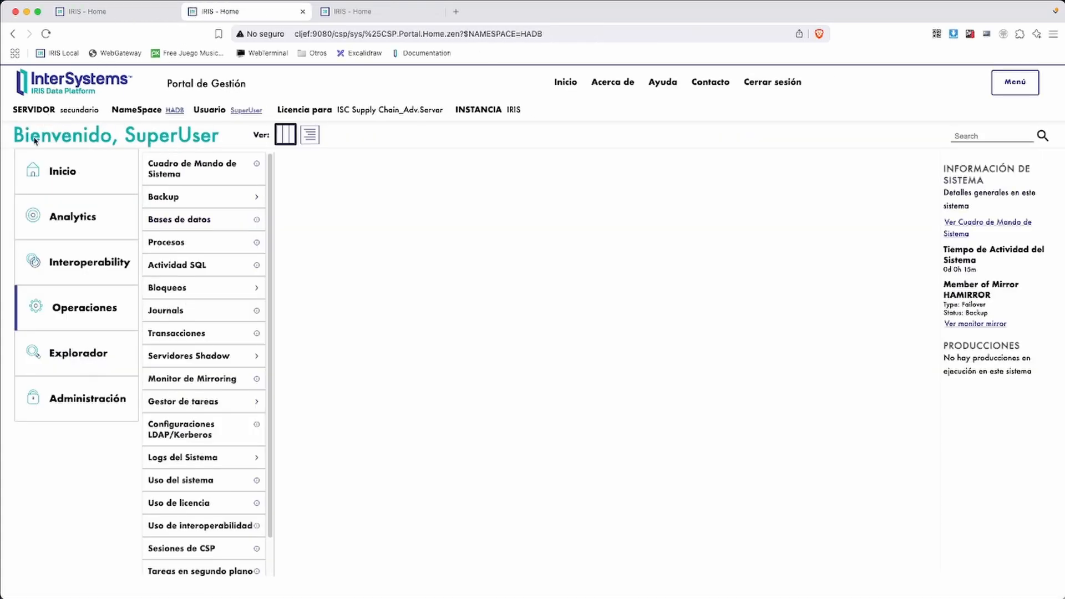
{"action": "left_click", "coordinate": [97, 13]}
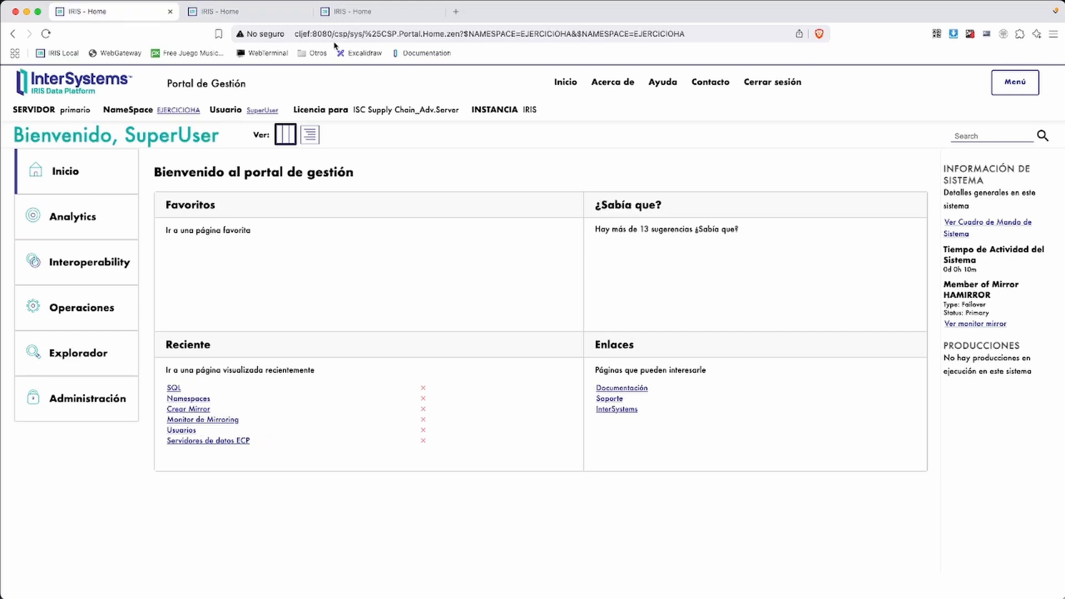
Check the irisdr portal's server name, then go back to primario's home page
{"action": "left_click", "coordinate": [370, 14]}
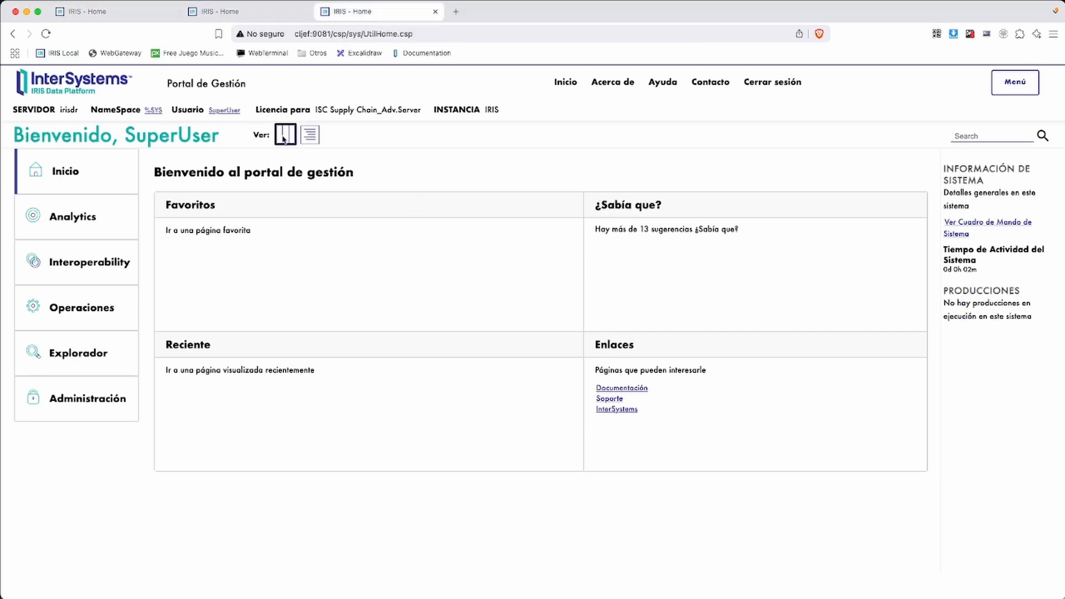
{"action": "left_click_drag", "start_coordinate": [79, 113], "coordinate": [58, 114]}
{"action": "left_click", "coordinate": [116, 14]}
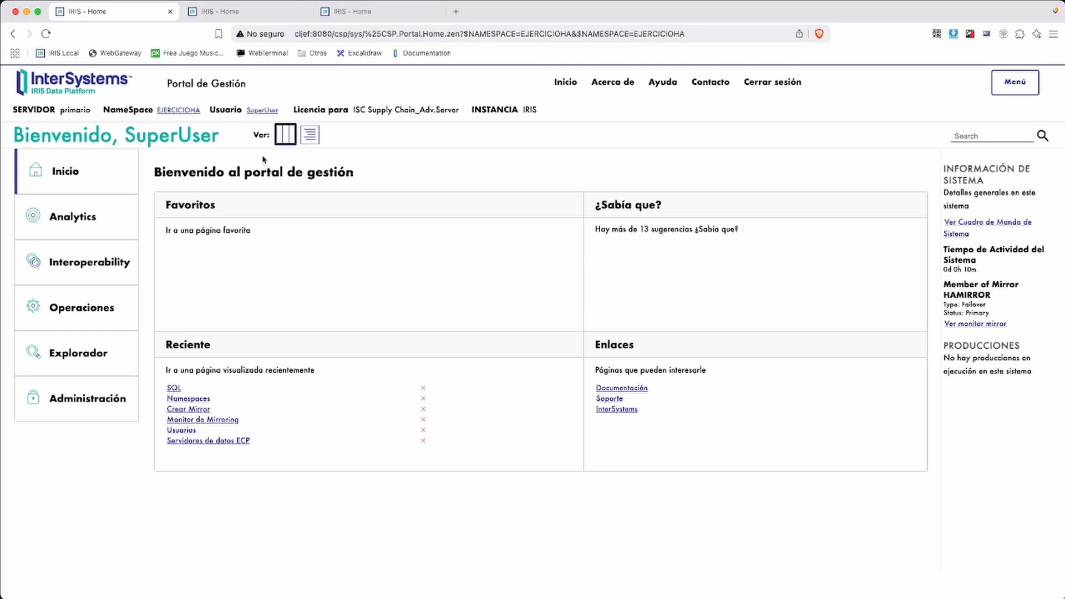
Enable and save the %Service_ECP service in primario's ECP configuration
{"action": "left_click", "coordinate": [90, 405]}
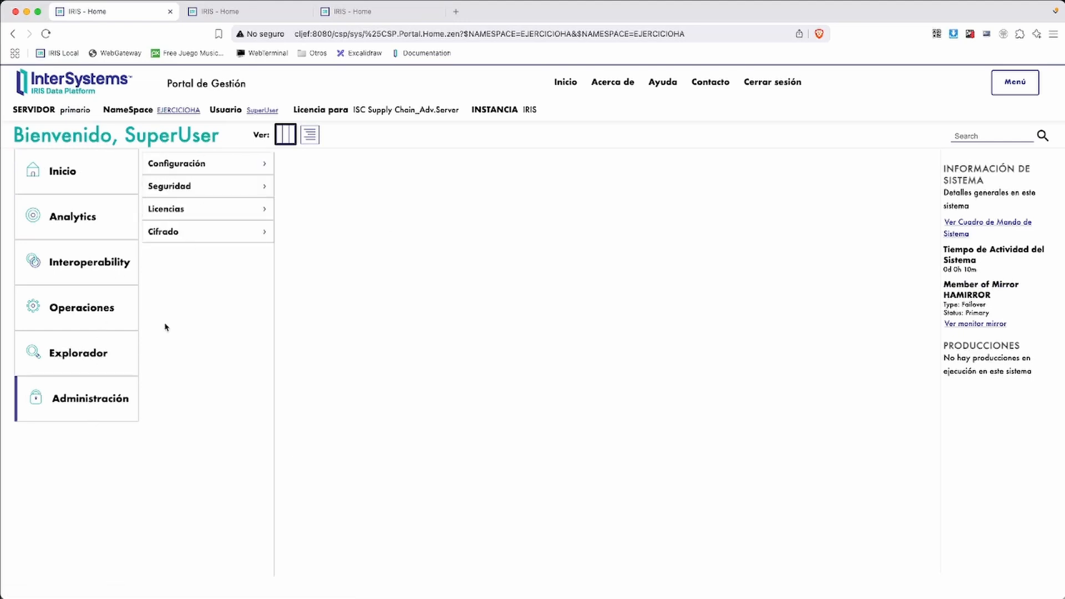
{"action": "left_click", "coordinate": [168, 169]}
{"action": "left_click", "coordinate": [308, 185]}
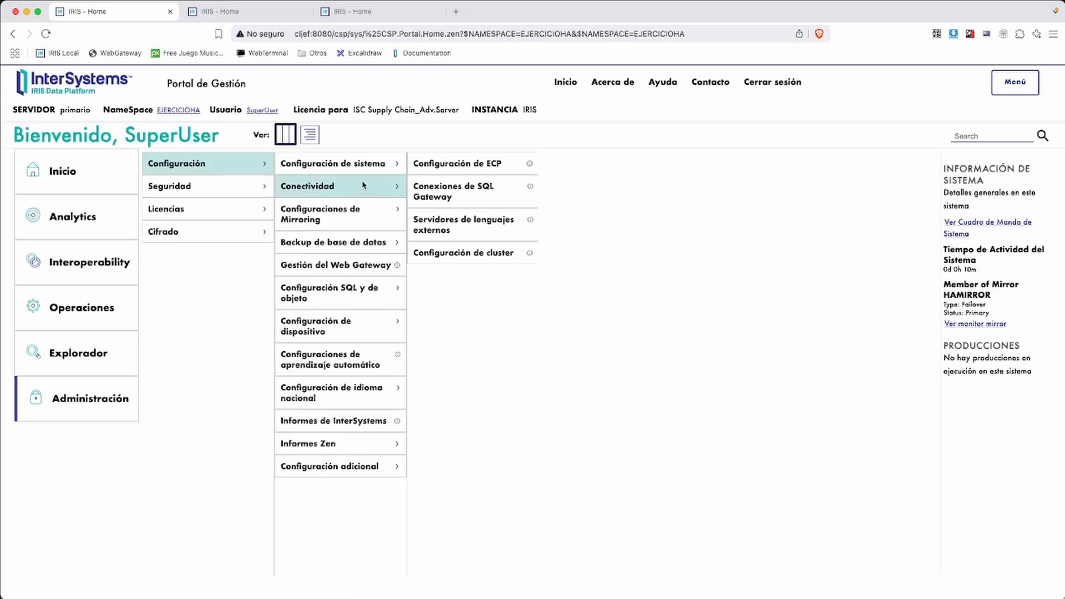
{"action": "left_click", "coordinate": [482, 166]}
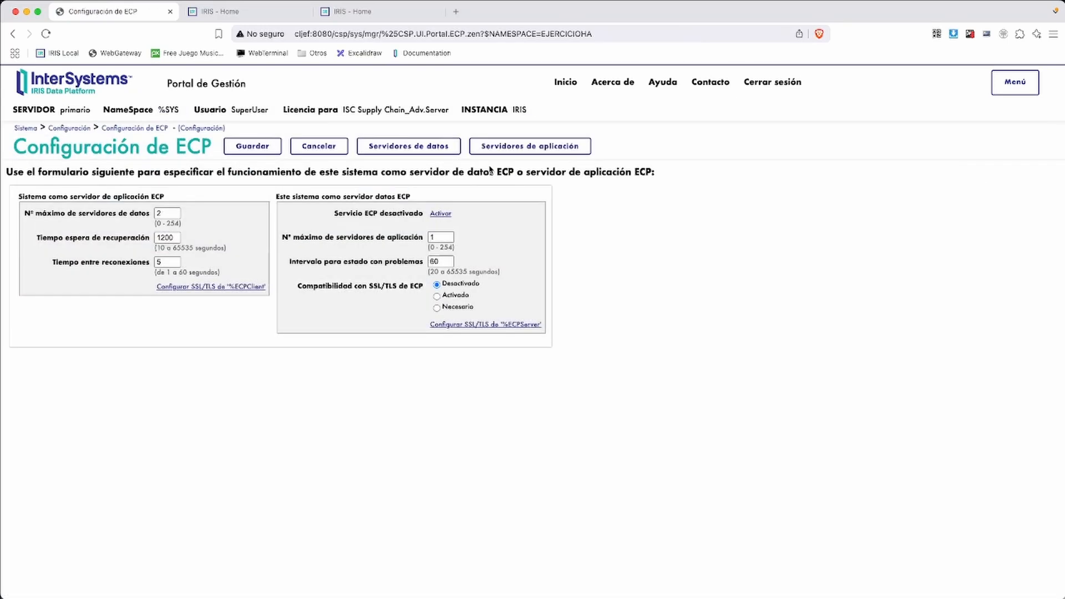
{"action": "left_click", "coordinate": [441, 214]}
{"action": "left_click", "coordinate": [225, 278]}
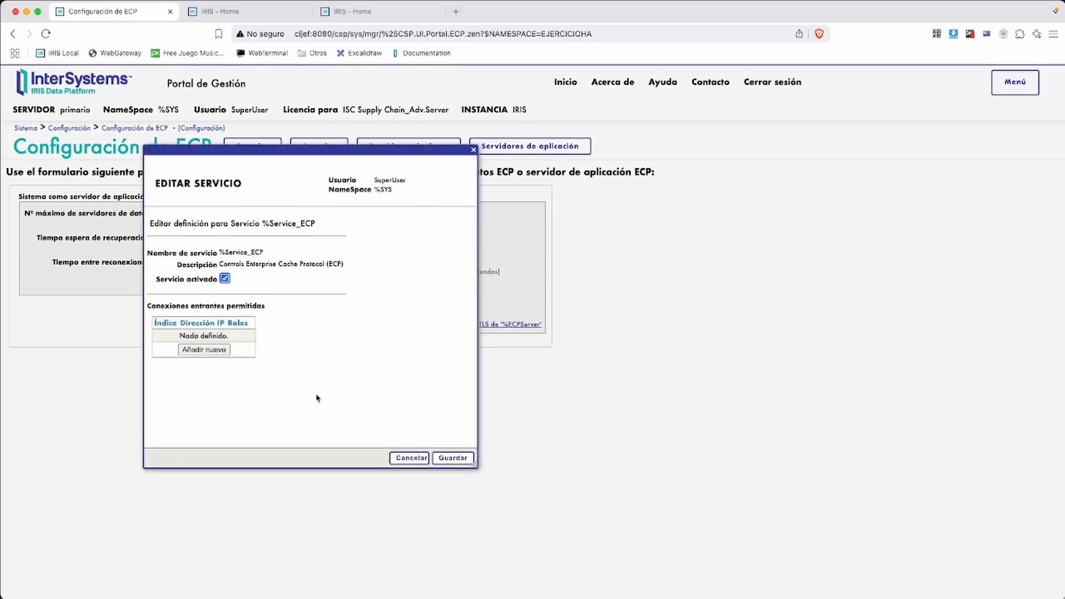
{"action": "left_click", "coordinate": [452, 459]}
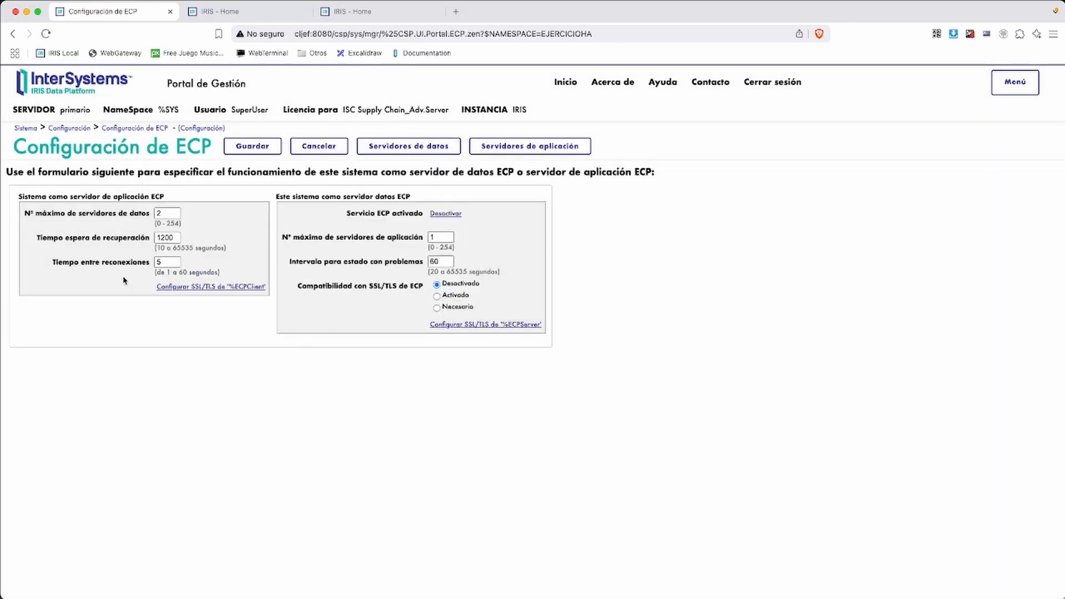
Open secundario's ECP configuration to confirm the service is active, then switch to irisdr
{"action": "left_click", "coordinate": [267, 12]}
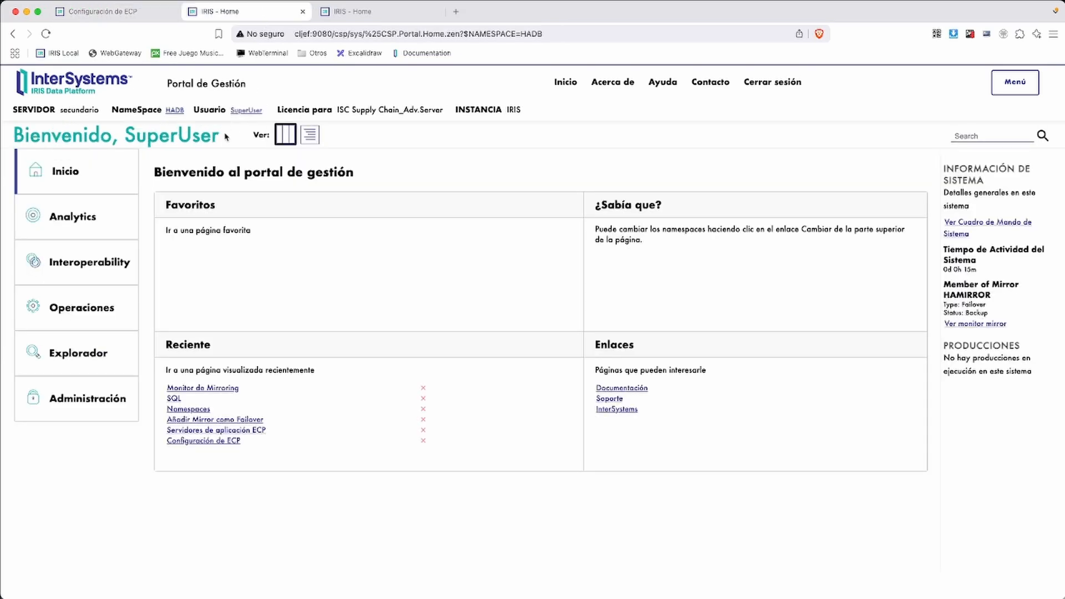
{"action": "left_click", "coordinate": [88, 391]}
{"action": "left_click", "coordinate": [176, 168]}
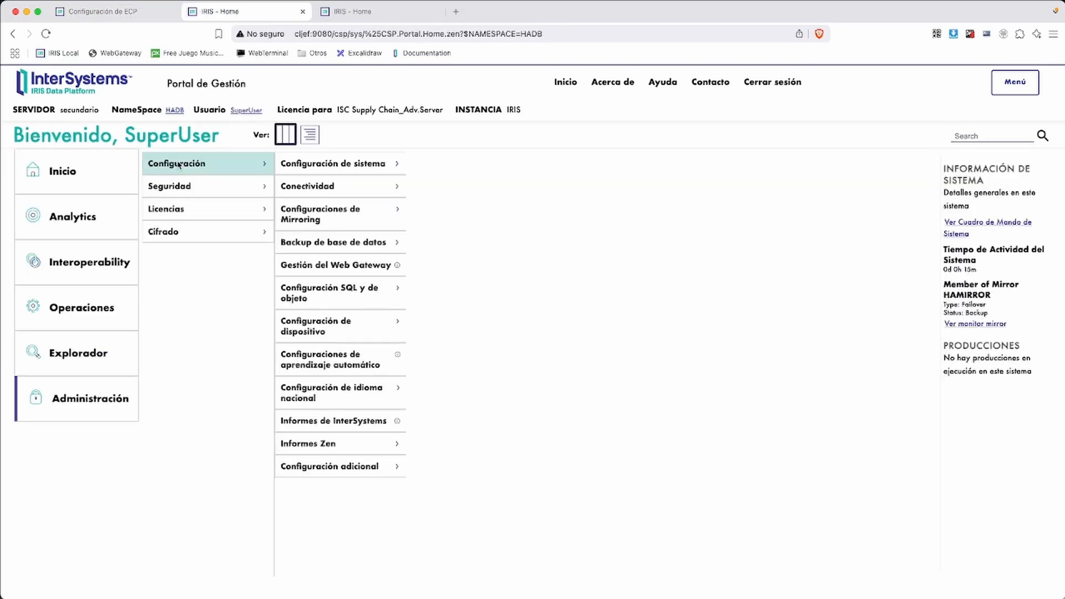
{"action": "left_click", "coordinate": [313, 186]}
{"action": "left_click", "coordinate": [460, 165]}
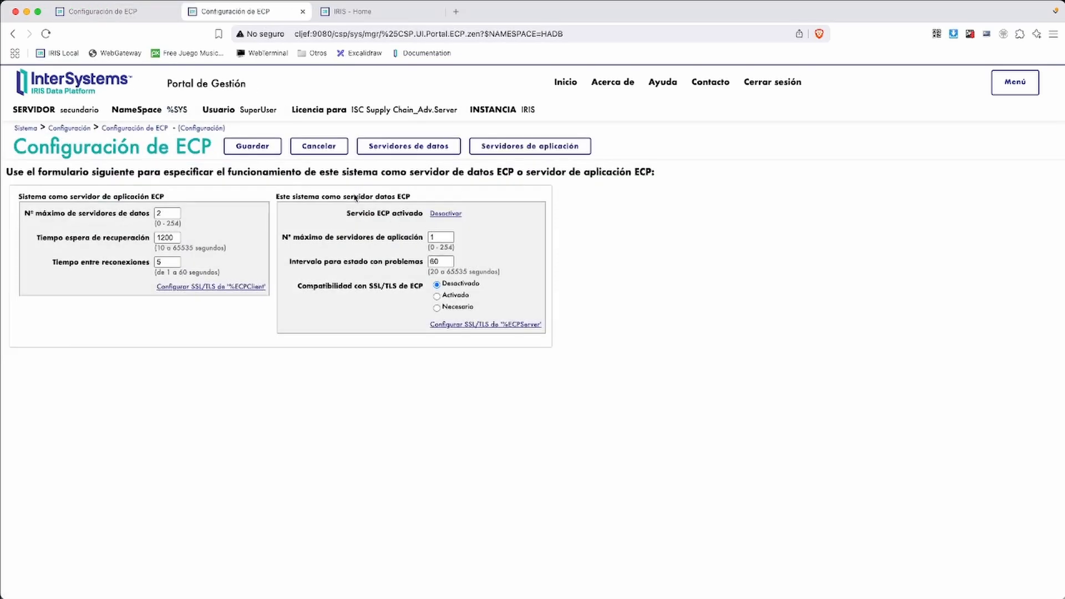
{"action": "left_click", "coordinate": [105, 12]}
{"action": "left_click", "coordinate": [238, 12]}
{"action": "left_click", "coordinate": [366, 14]}
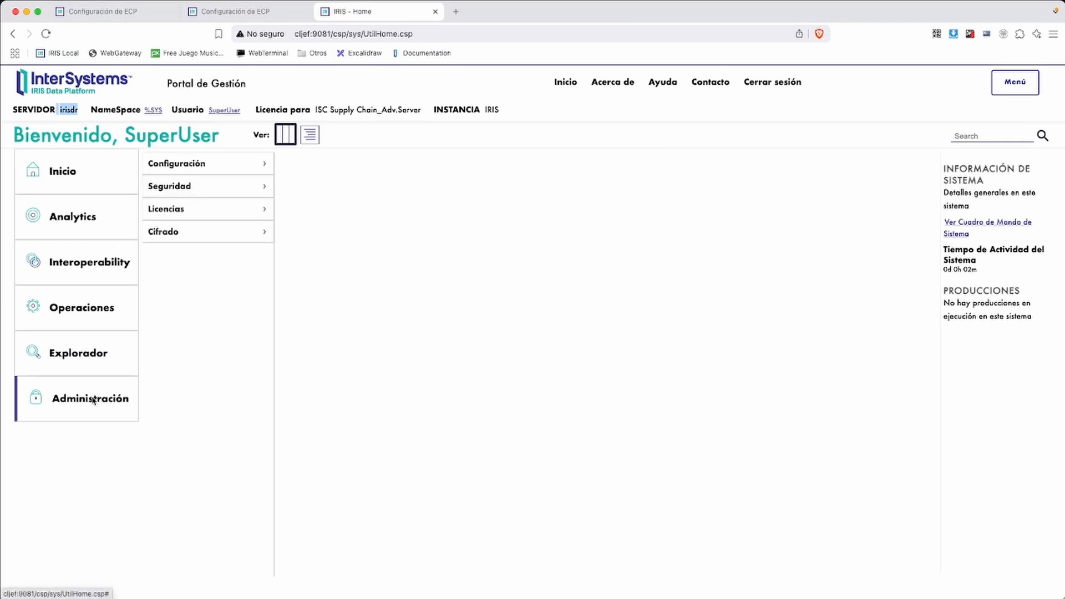
On irisdr, add a new ECP data server named MIRROR with host primario
{"action": "left_click", "coordinate": [195, 163]}
{"action": "left_click", "coordinate": [321, 189]}
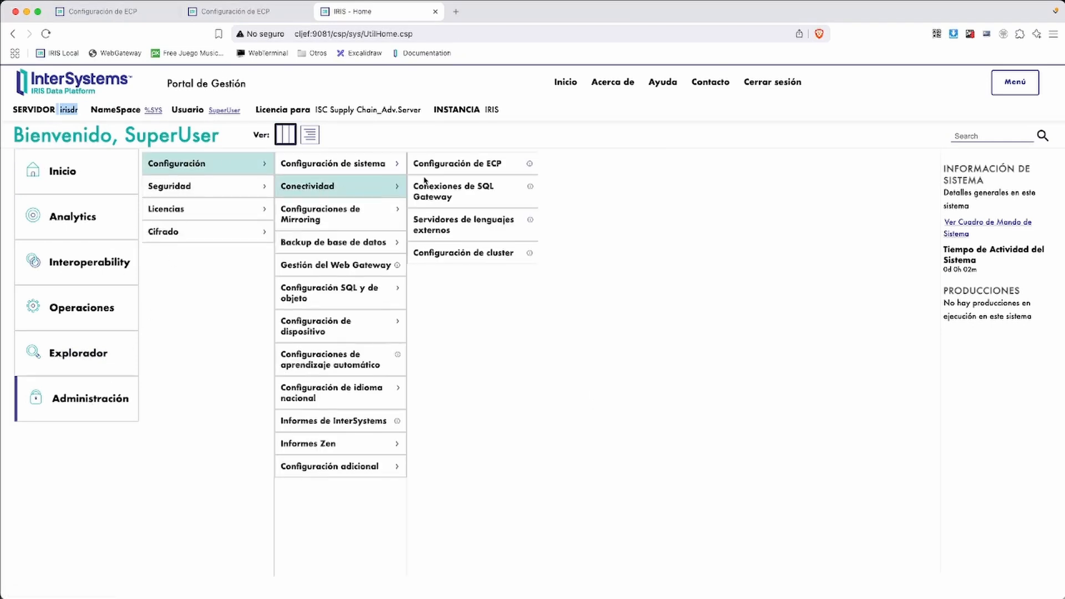
{"action": "left_click", "coordinate": [471, 170]}
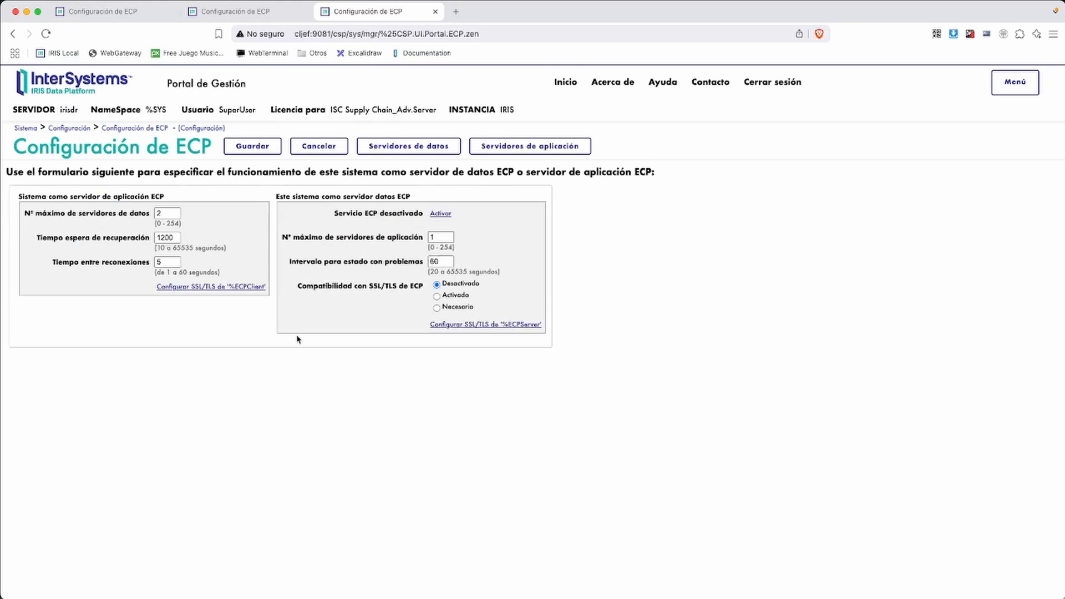
{"action": "left_click", "coordinate": [407, 149]}
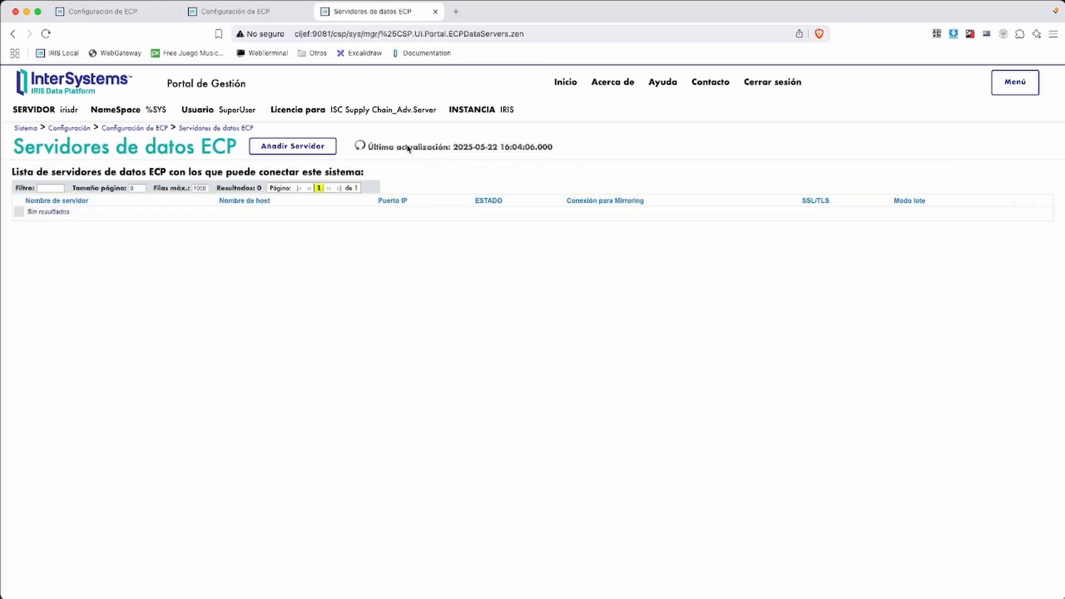
{"action": "left_click", "coordinate": [300, 146]}
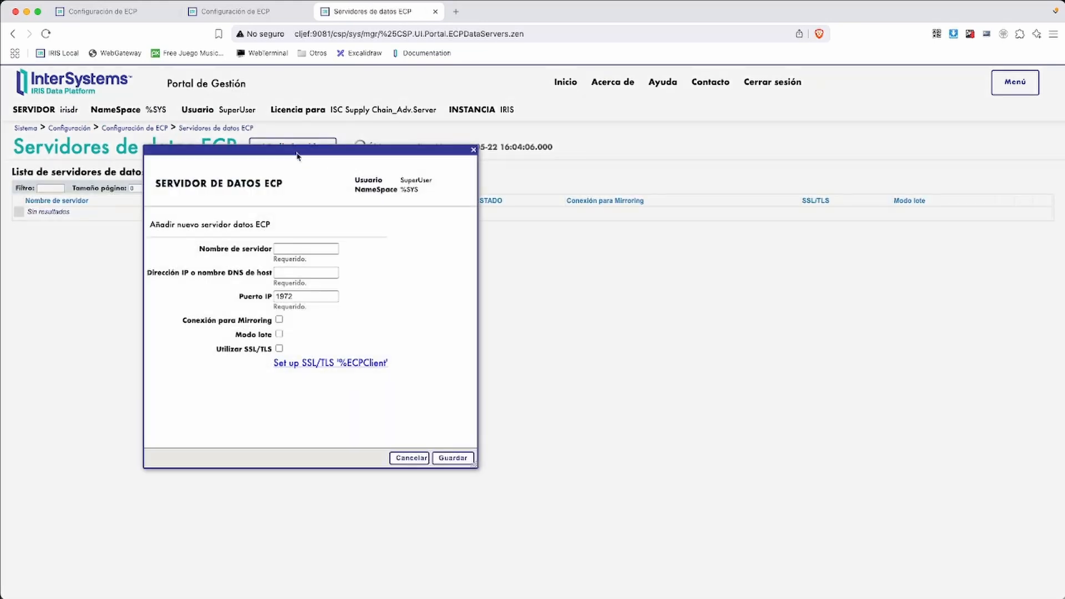
{"action": "left_click", "coordinate": [294, 250]}
{"action": "type", "text": "p"}
{"action": "type", "text": "rimario"}
{"action": "type", "text": "MIRROR"}
{"action": "key", "text": "Tab"}
{"action": "type", "text": "primario"}
Save MIRROR as a mirror-connection data server and change its status to Normal
{"action": "left_click", "coordinate": [279, 320]}
{"action": "left_click", "coordinate": [453, 459]}
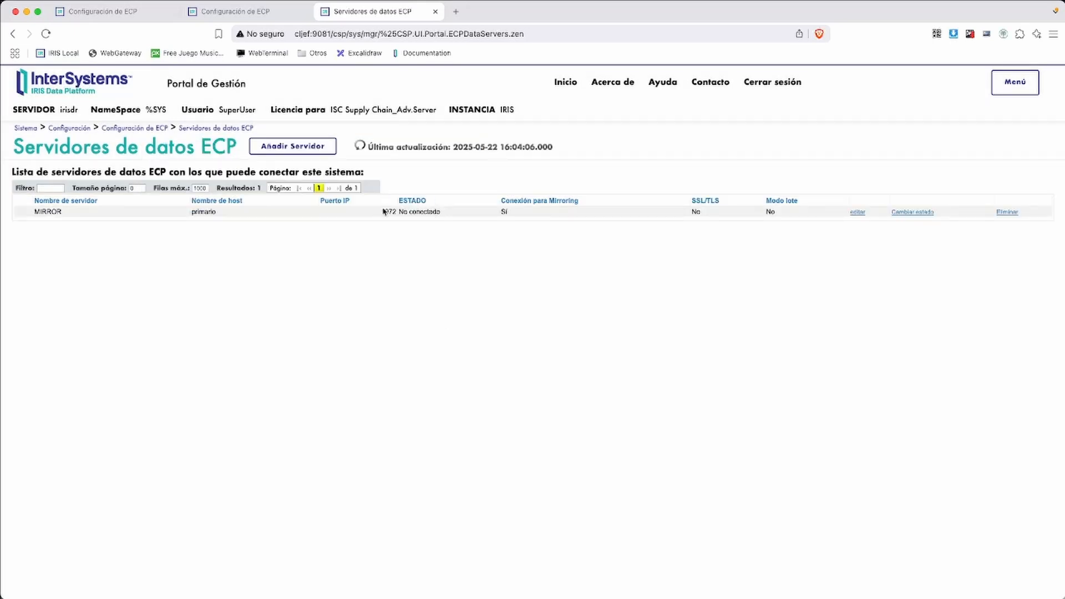
{"action": "left_click", "coordinate": [916, 212]}
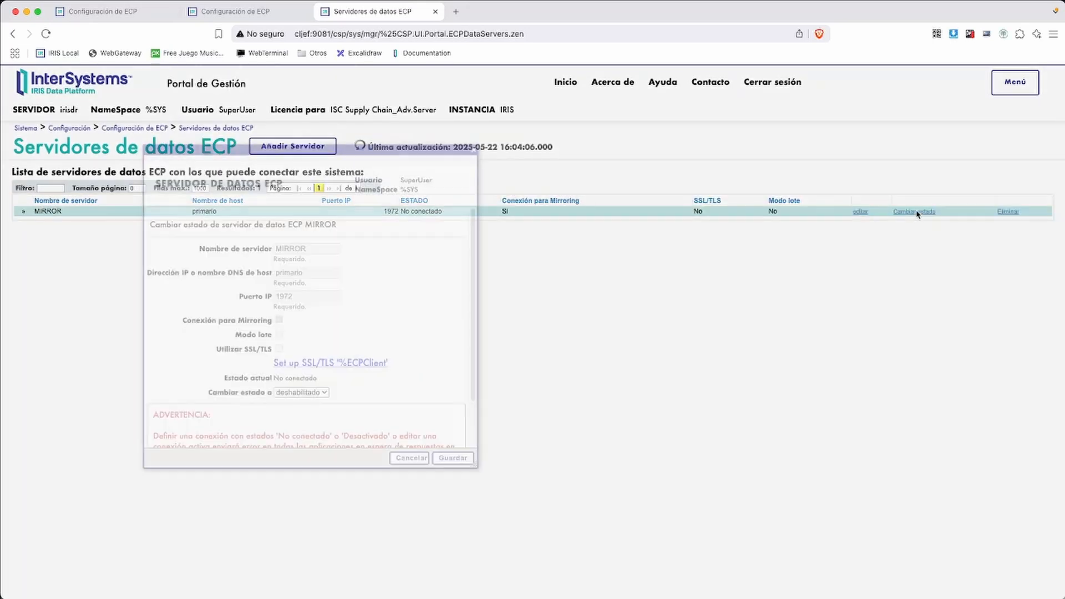
{"action": "left_click", "coordinate": [305, 392]}
{"action": "left_click", "coordinate": [304, 407]}
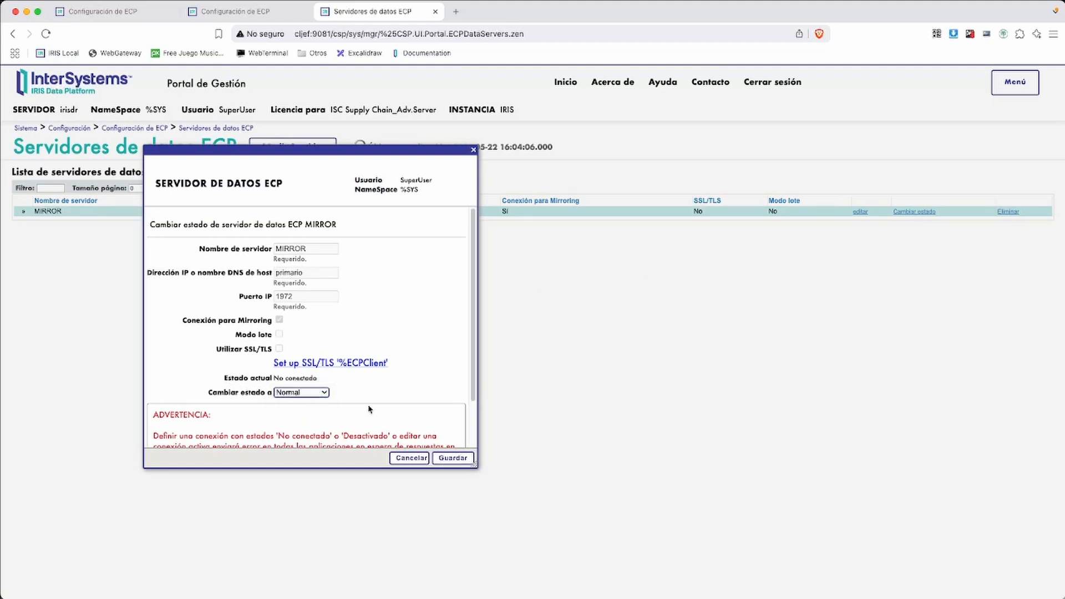
{"action": "left_click", "coordinate": [460, 458]}
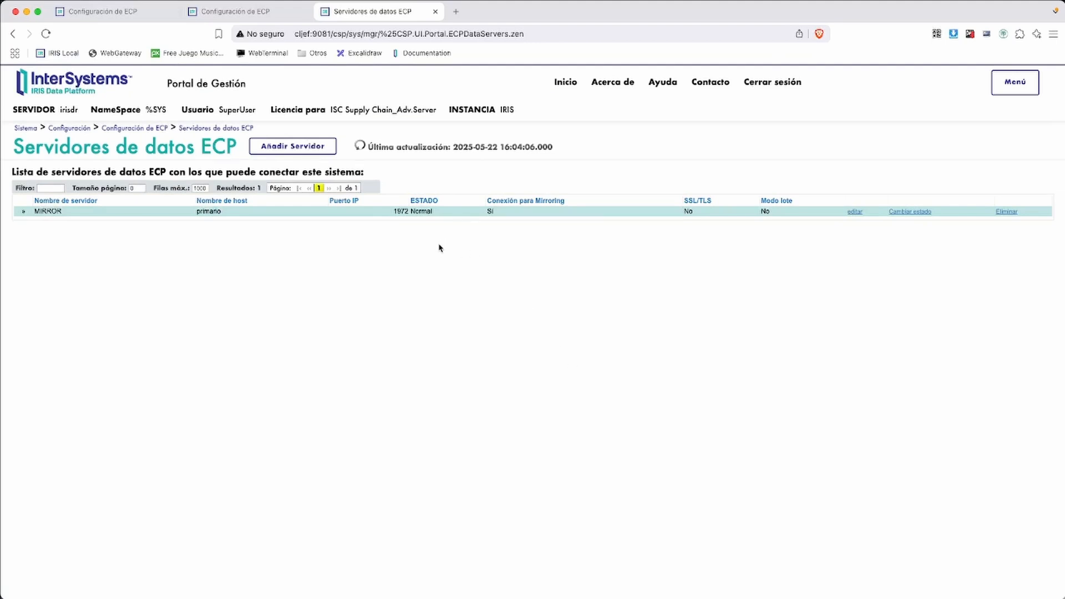
Highlight MIRROR's Normal status and port 1972 in irisdr's data servers list
{"action": "key", "text": "ctrl+alt+a"}
{"action": "left_click_drag", "start_coordinate": [396, 187], "coordinate": [465, 236]}
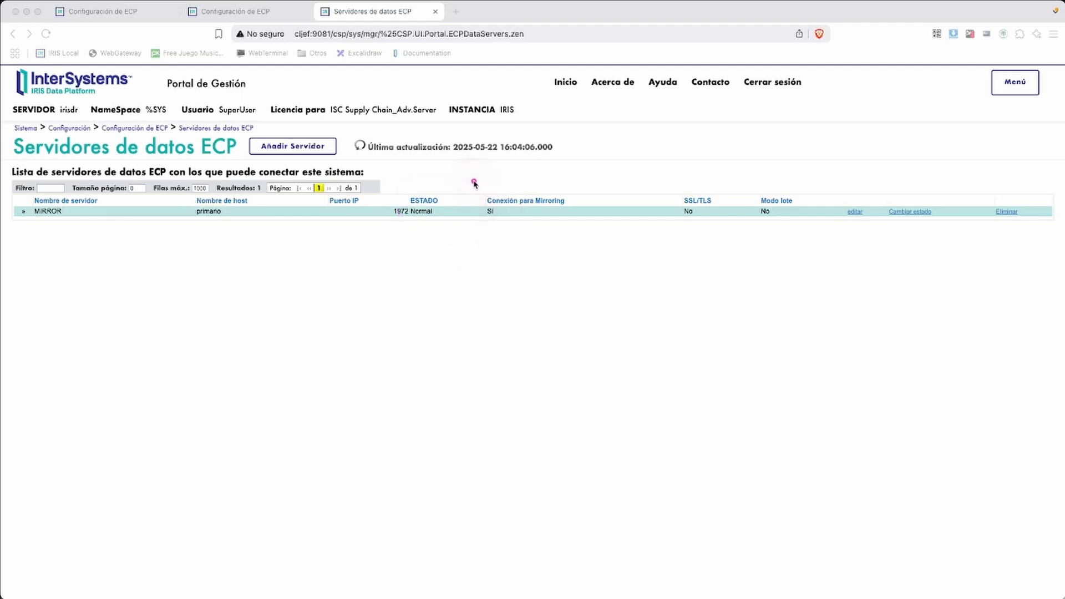
{"action": "left_click_drag", "start_coordinate": [472, 180], "coordinate": [614, 233]}
{"action": "left_click_drag", "start_coordinate": [485, 184], "coordinate": [589, 236]}
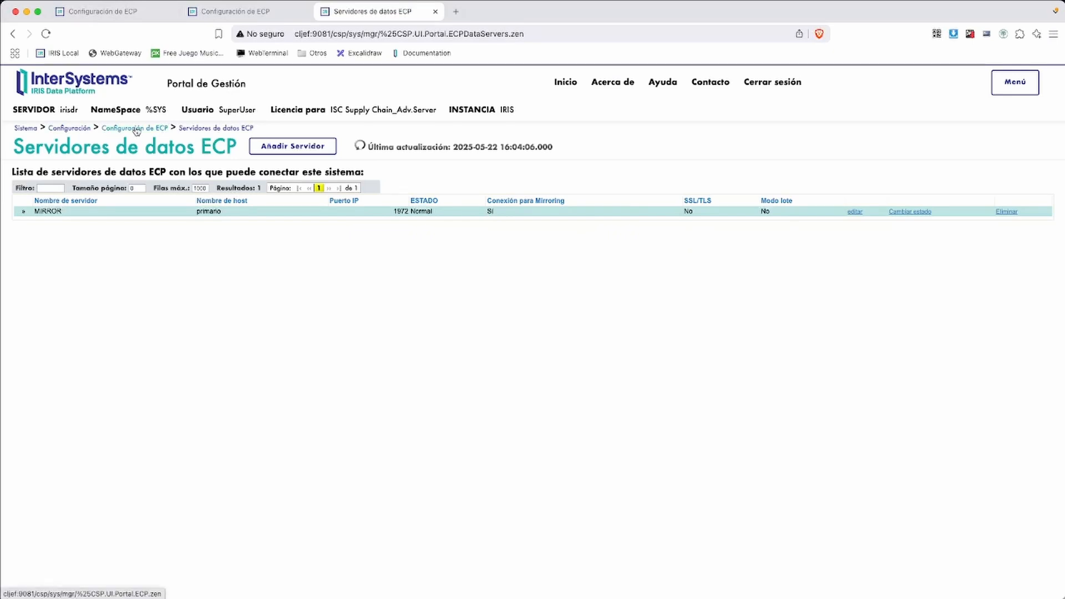
On primario, open the SQL explorer in EJERCICIOHA and run a SELECT on data.ejercicio
{"action": "left_click", "coordinate": [120, 13]}
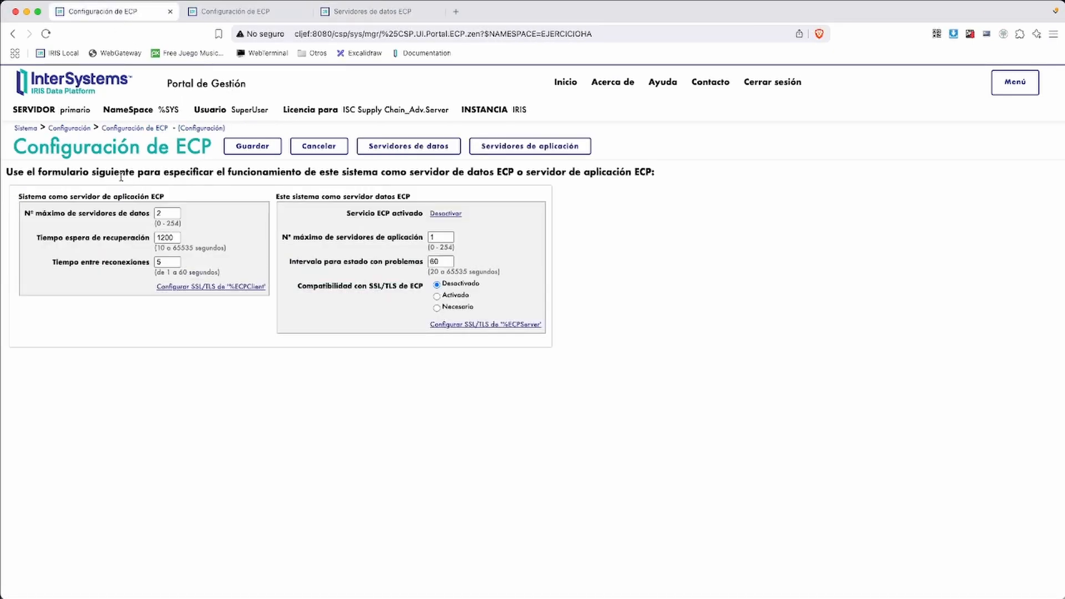
{"action": "left_click", "coordinate": [231, 13]}
{"action": "left_click", "coordinate": [108, 12]}
{"action": "left_click", "coordinate": [25, 131]}
{"action": "left_click", "coordinate": [195, 110]}
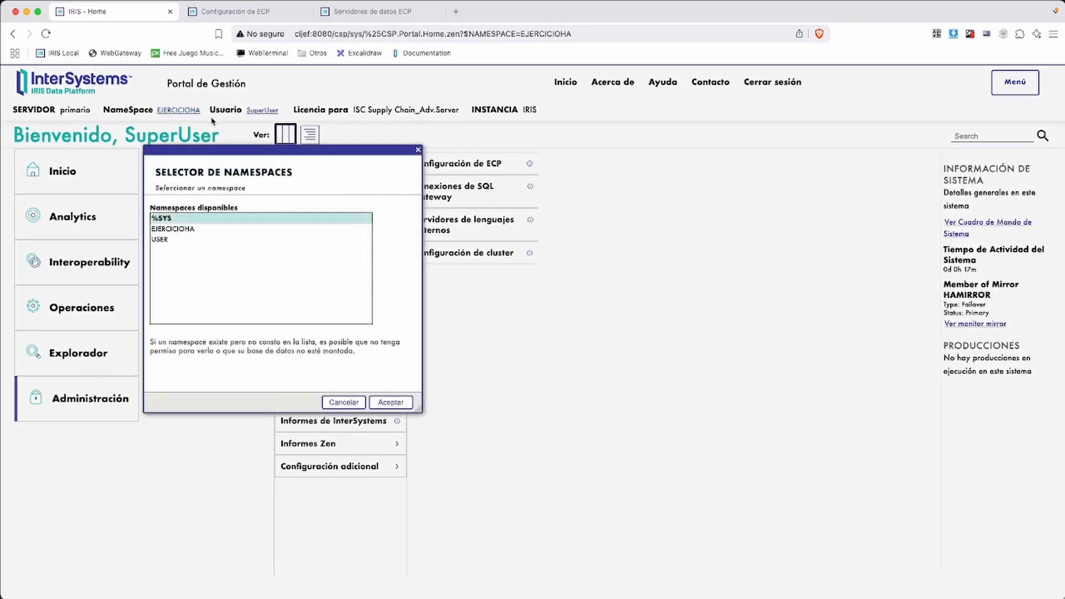
{"action": "left_click", "coordinate": [345, 403]}
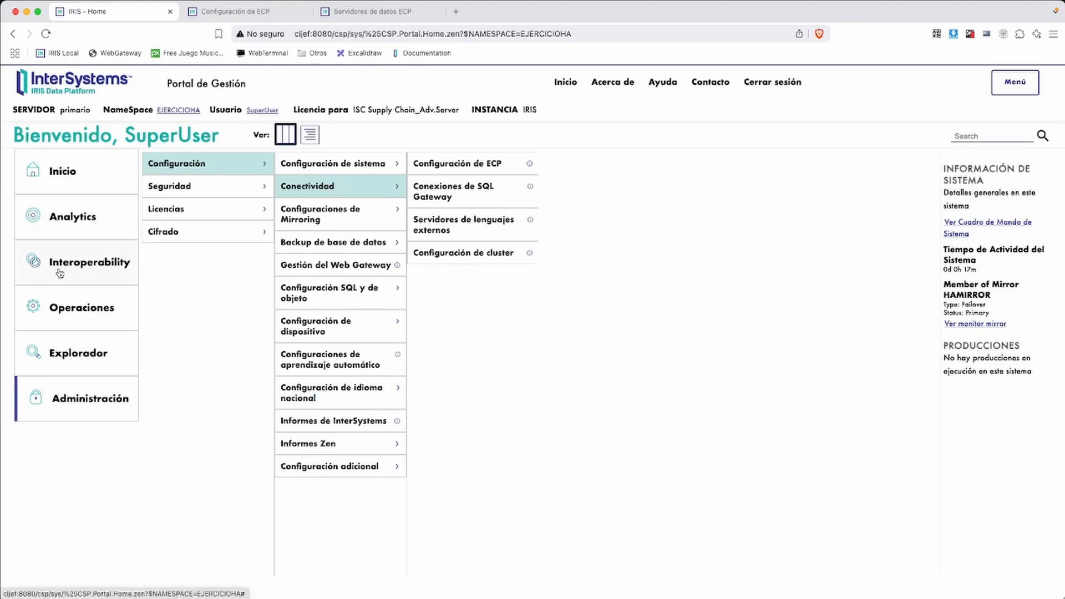
{"action": "left_click", "coordinate": [72, 346]}
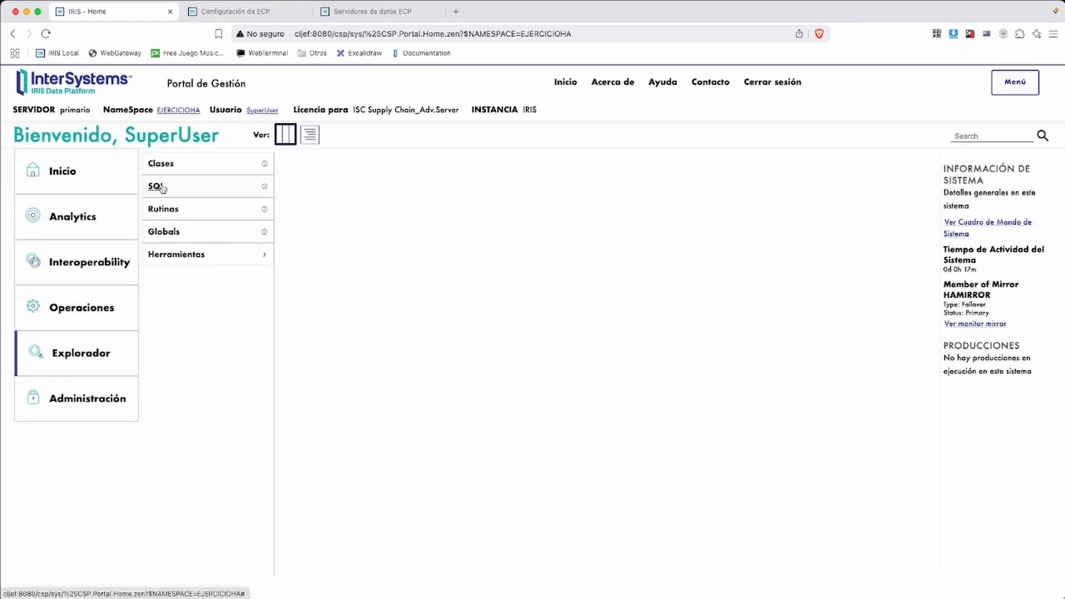
{"action": "left_click", "coordinate": [161, 186]}
{"action": "left_click", "coordinate": [29, 176]}
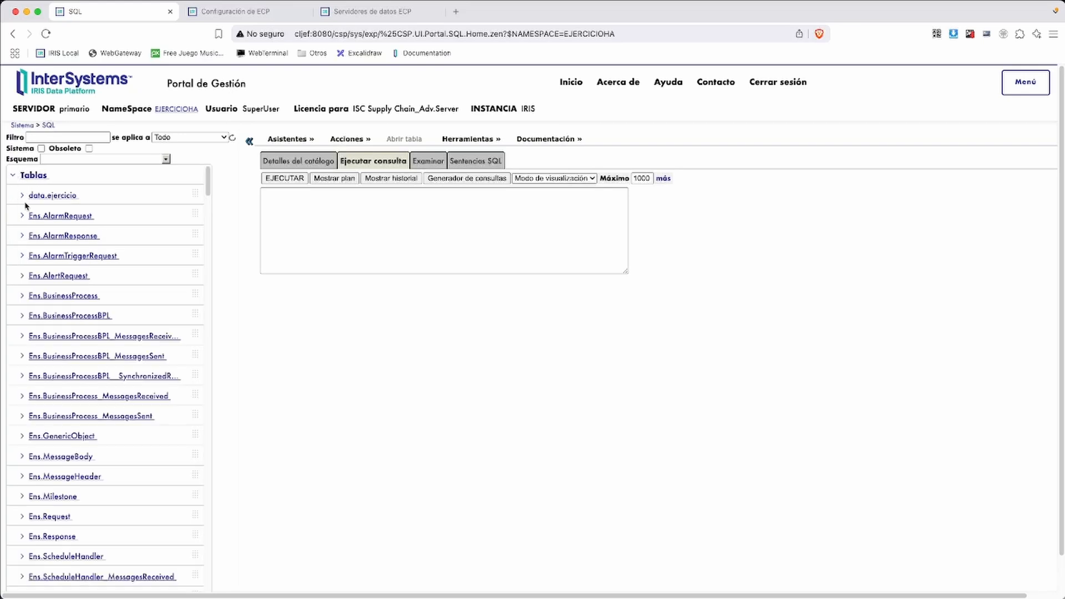
{"action": "left_click_drag", "start_coordinate": [50, 195], "coordinate": [356, 199]}
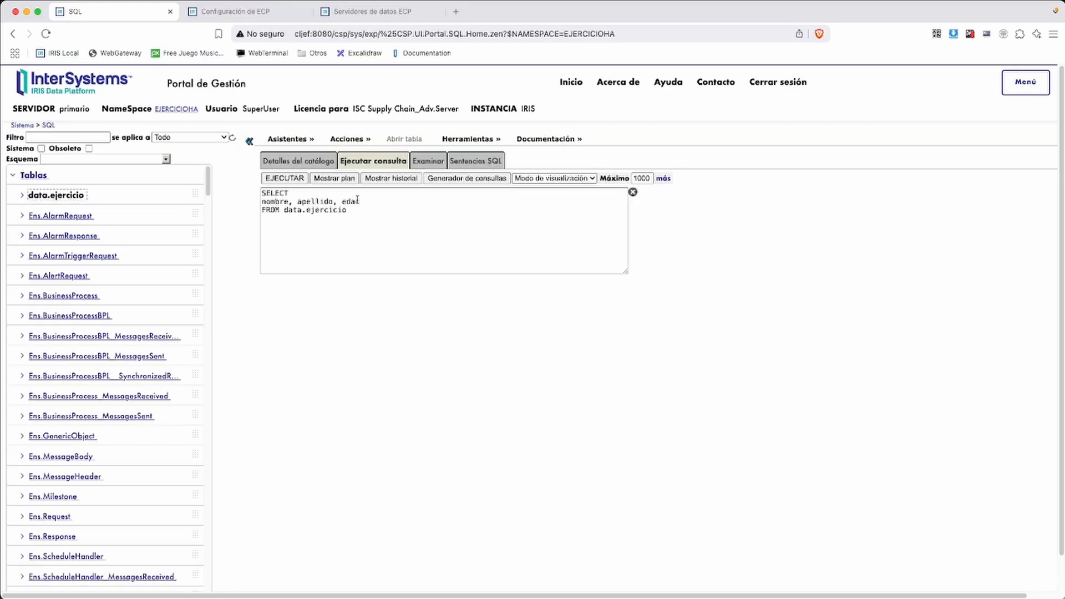
{"action": "left_click", "coordinate": [285, 178]}
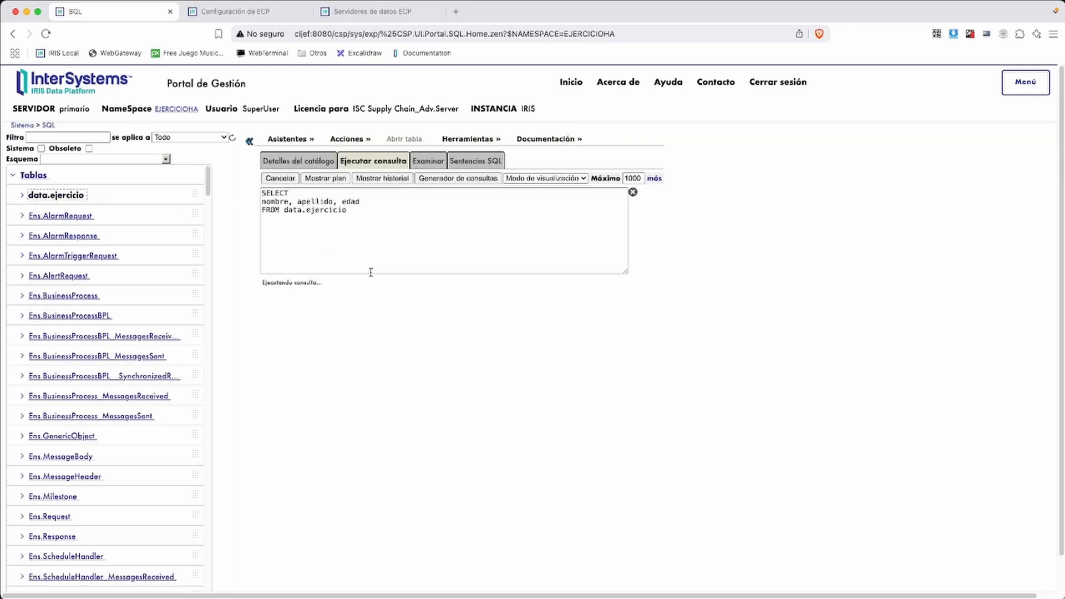
Rewrite the query as insert into data.ejercicio values('Juan','Gonzalez',30) and run it
{"action": "left_click", "coordinate": [374, 223]}
{"action": "key", "text": "super+a"}
{"action": "left_click", "coordinate": [306, 192]}
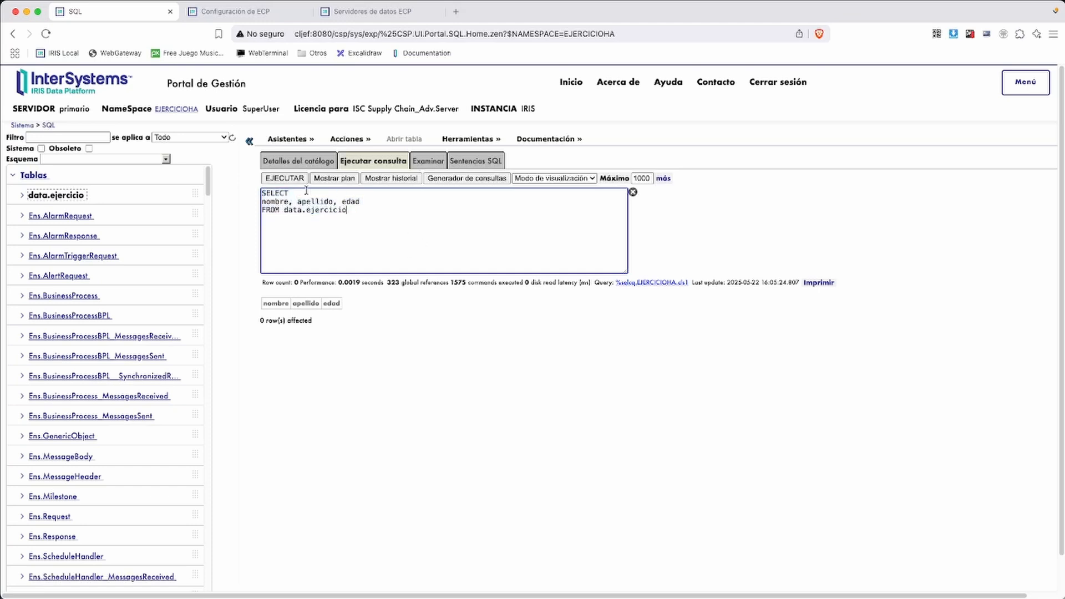
{"action": "left_click_drag", "start_coordinate": [307, 191], "coordinate": [233, 194]}
{"action": "type", "text": "insert into data.ejercicio"}
{"action": "key", "text": "Delete"}
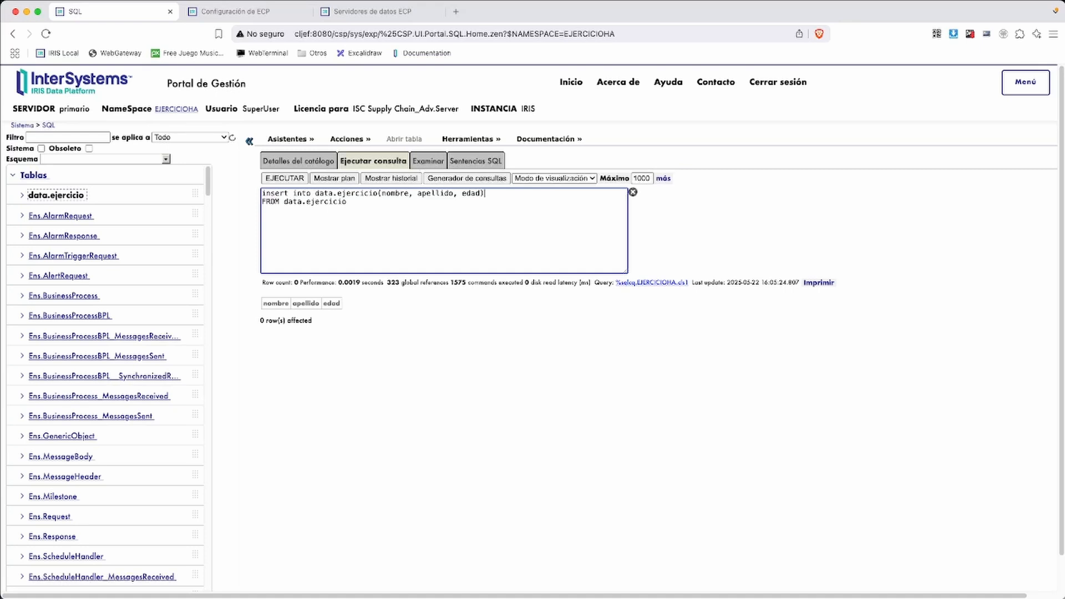
{"action": "key", "text": "BackSpace"}
{"action": "key", "text": "BackSpace"}
{"action": "key", "text": "BackSpace"}
{"action": "key", "text": "BackSpace"}
{"action": "key", "text": "BackSpace"}
{"action": "key", "text": "BackSpace"}
{"action": "type", "text": "values('Juan','Gonzalez',30)"}
{"action": "left_click", "coordinate": [284, 178]}
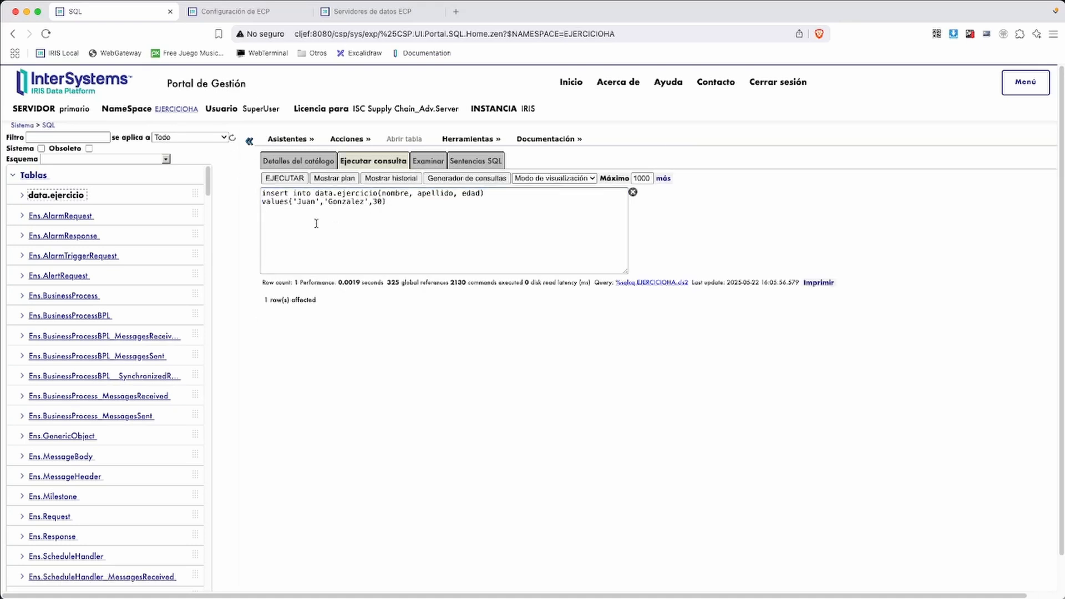
On secundario, query data.ejercicio in HADB to check the Juan Gonzalez row arrived
{"action": "left_click", "coordinate": [221, 18]}
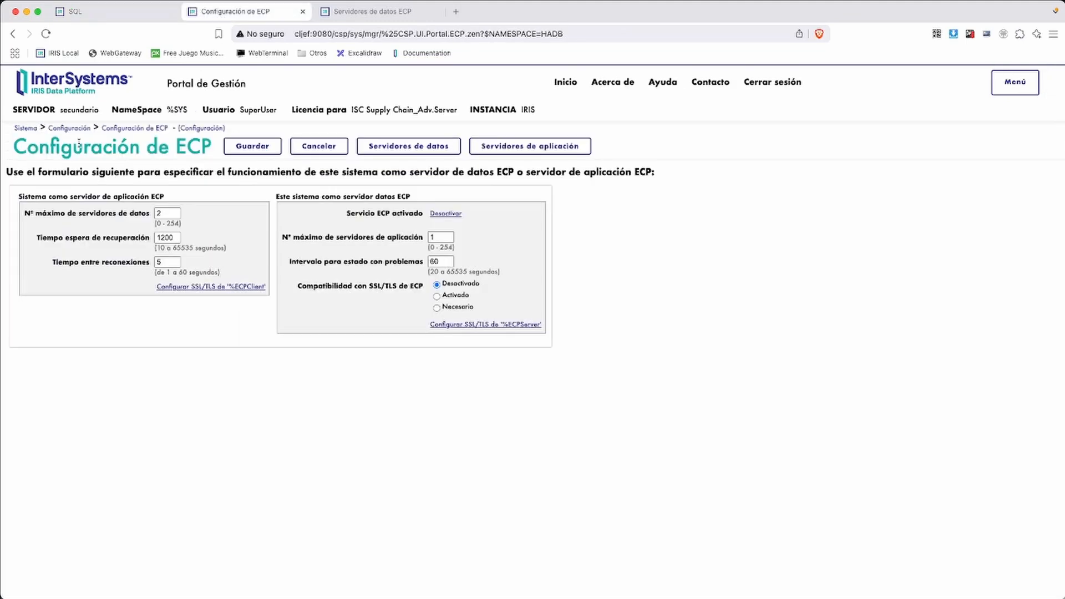
{"action": "left_click", "coordinate": [23, 127]}
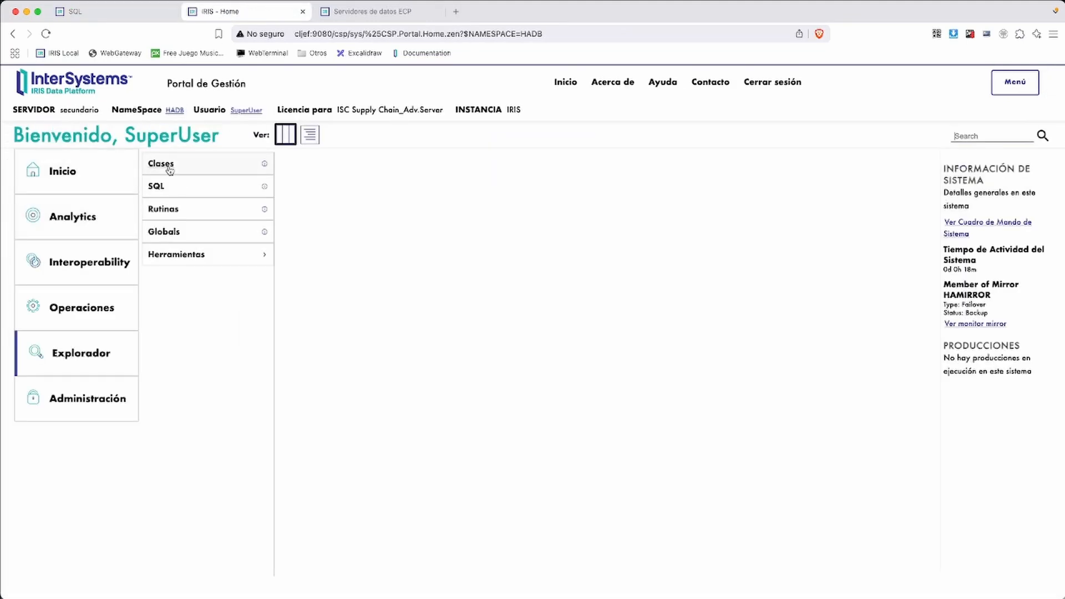
{"action": "left_click", "coordinate": [161, 186]}
{"action": "left_click", "coordinate": [12, 176]}
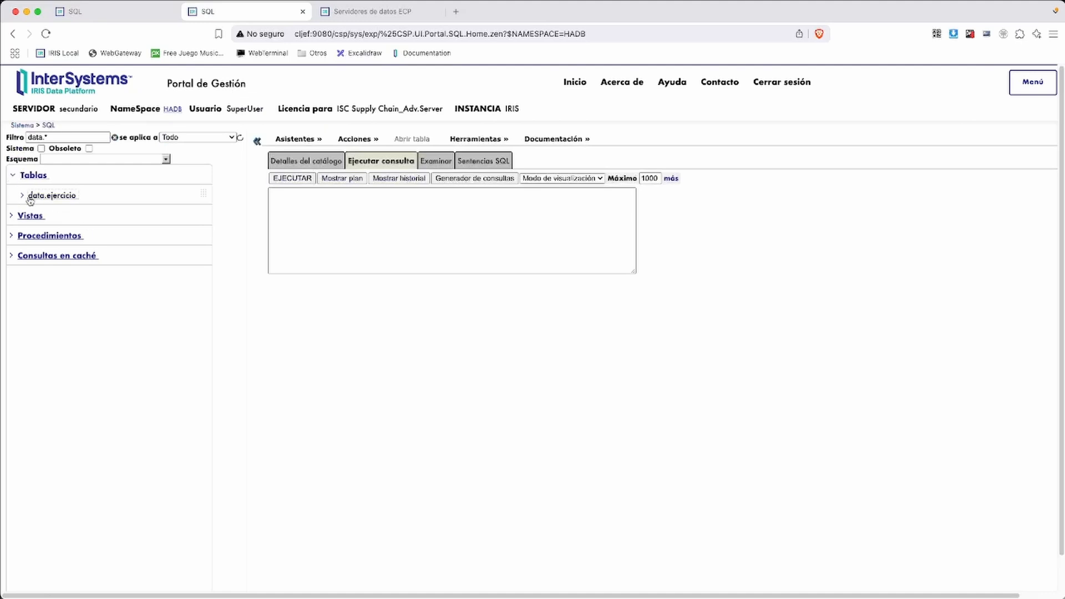
{"action": "left_click_drag", "start_coordinate": [33, 197], "coordinate": [274, 208]}
{"action": "left_click", "coordinate": [289, 178]}
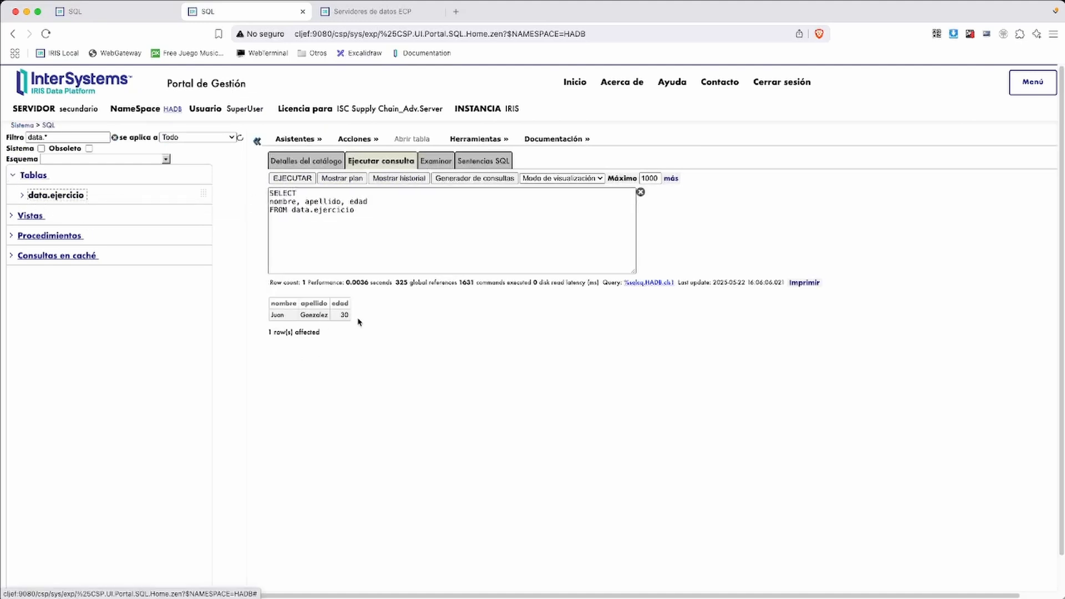
Review the insert statement on primario, then switch to irisdr's ECP data servers page
{"action": "left_click", "coordinate": [105, 11]}
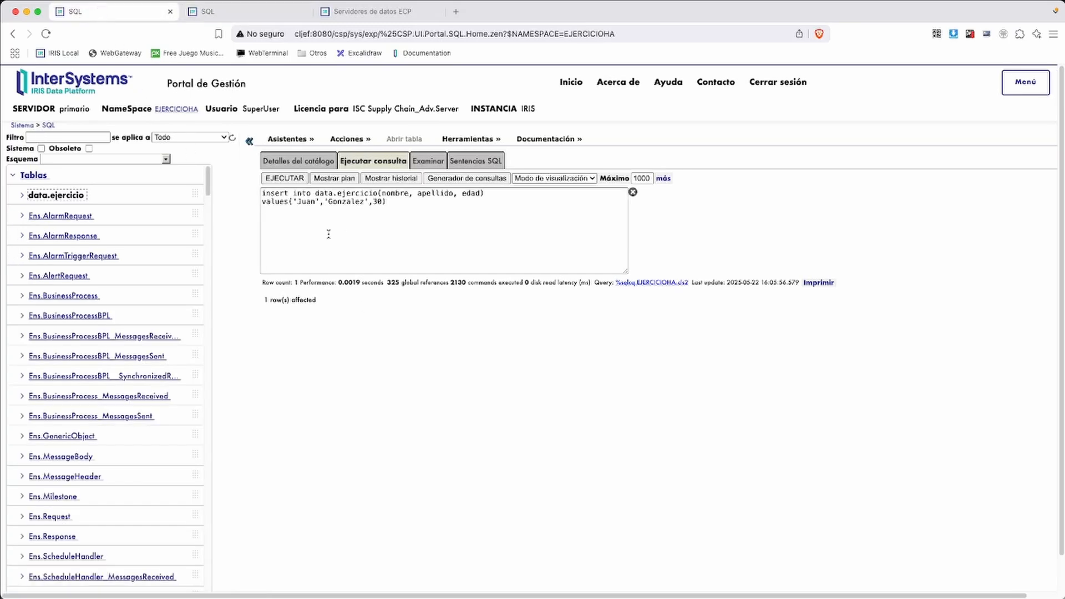
{"action": "left_click_drag", "start_coordinate": [390, 214], "coordinate": [247, 190]}
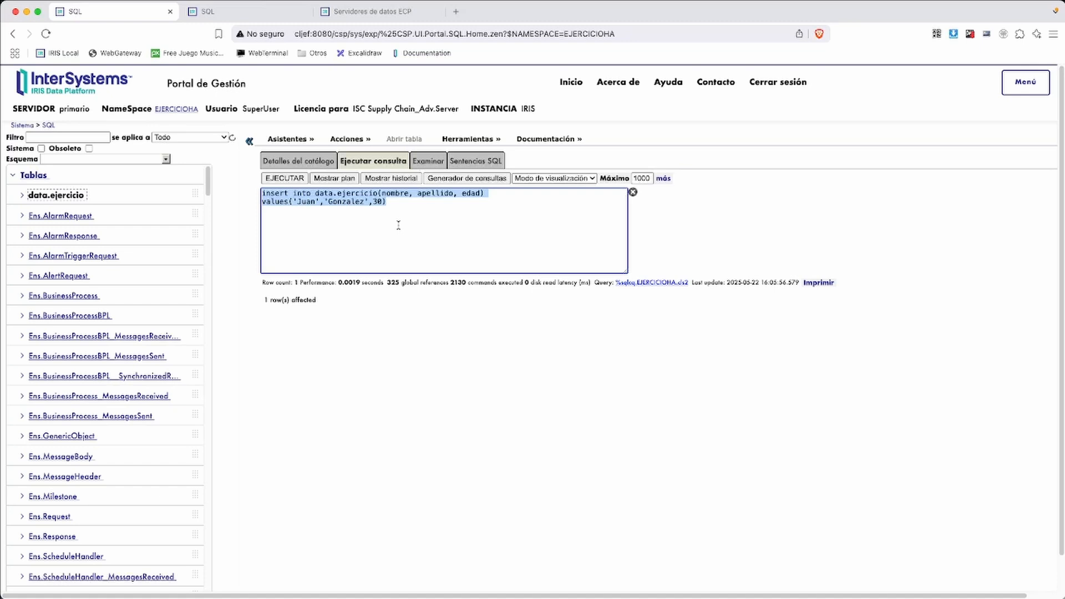
{"action": "left_click", "coordinate": [371, 11]}
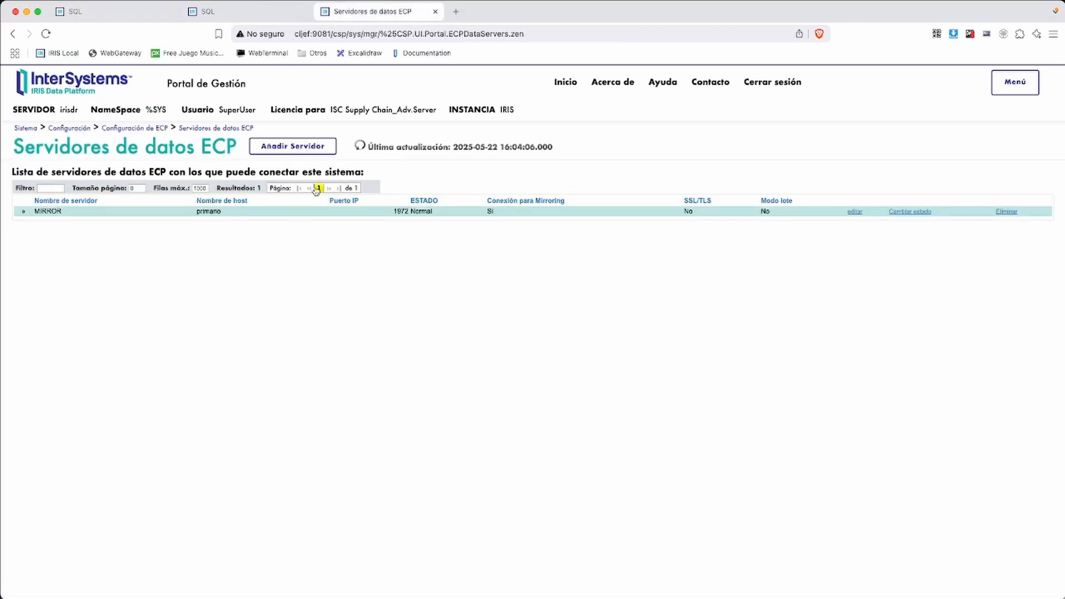
Return irisdr to its portal home page and highlight the server name
{"action": "left_click", "coordinate": [25, 128]}
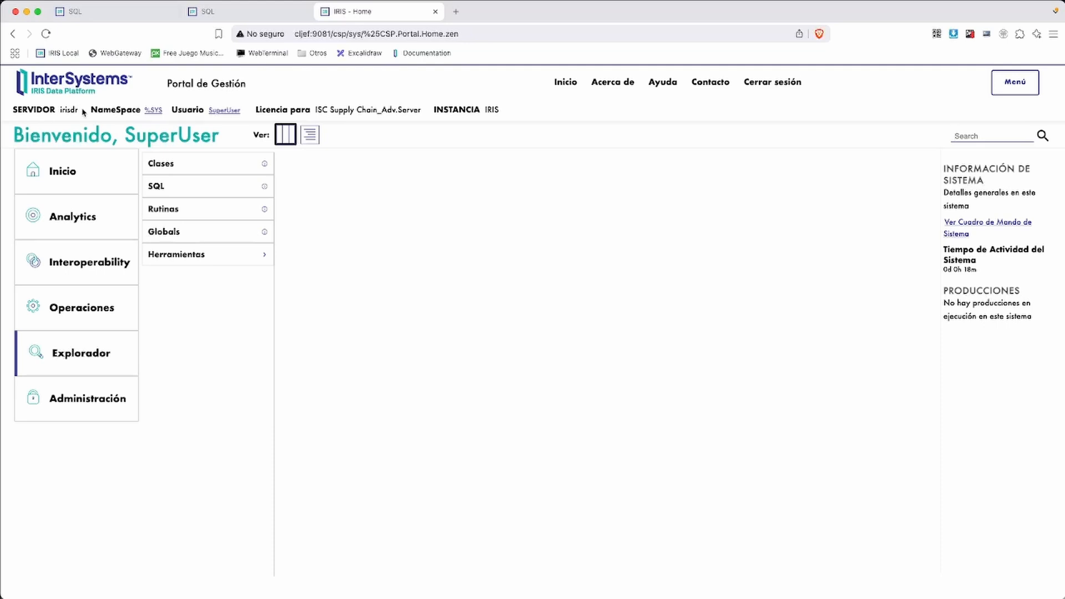
{"action": "left_click_drag", "start_coordinate": [79, 109], "coordinate": [86, 112]}
{"action": "key", "text": "ctrl+a"}
{"action": "left_click_drag", "start_coordinate": [12, 101], "coordinate": [104, 120]}
{"action": "left_click_drag", "start_coordinate": [32, 103], "coordinate": [110, 123]}
Open Configurar Namespaces from the quick menu and start a new namespace
{"action": "left_click", "coordinate": [1016, 83]}
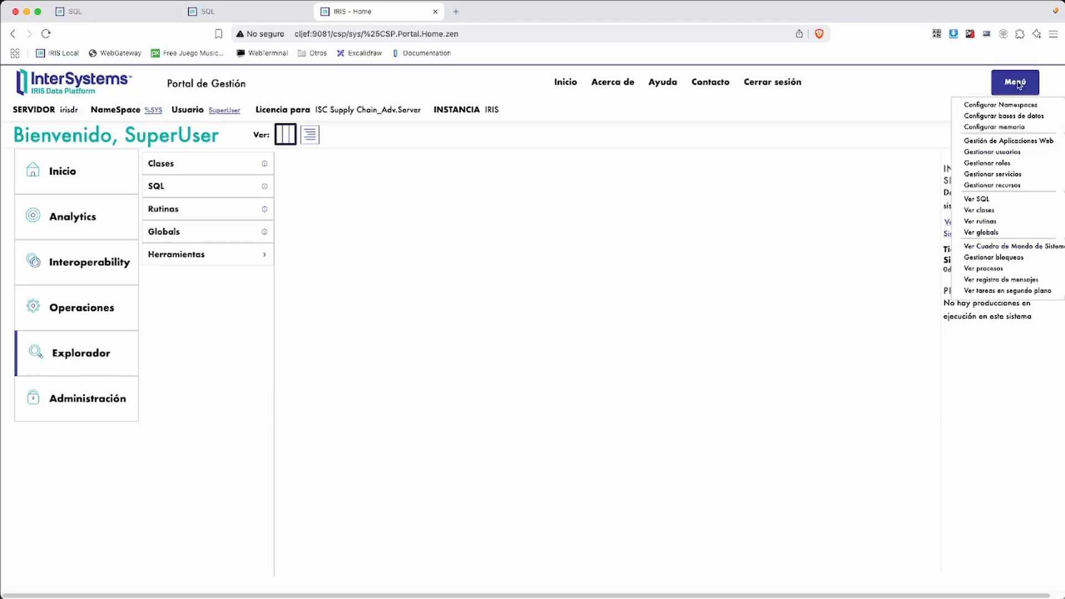
{"action": "left_click", "coordinate": [998, 104]}
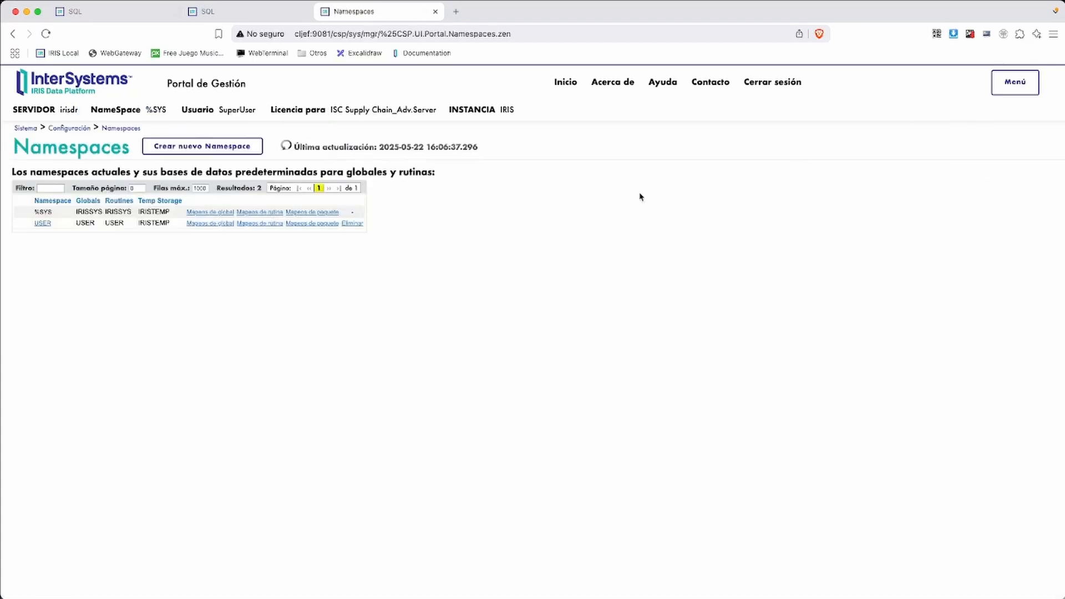
{"action": "left_click", "coordinate": [189, 148]}
Name the new namespace PRUEBAHA, correcting the mistyped name
{"action": "left_click", "coordinate": [335, 217]}
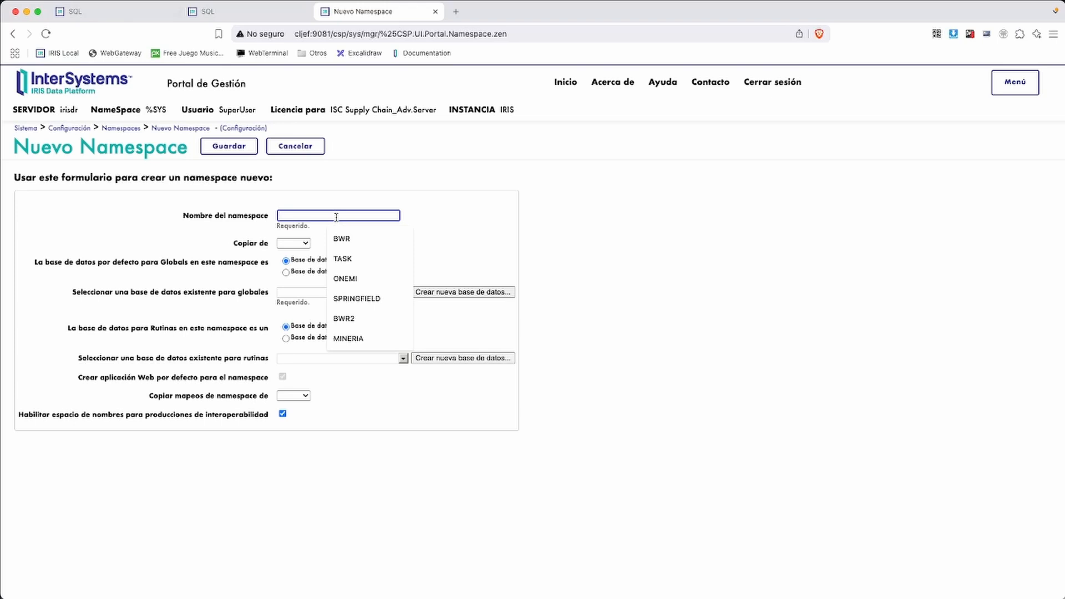
{"action": "type", "text": "EJECR"}
{"action": "key", "text": "BackSpace"}
{"action": "key", "text": "BackSpace"}
{"action": "key", "text": "BackSpace"}
{"action": "key", "text": "BackSpace"}
{"action": "key", "text": "BackSpace"}
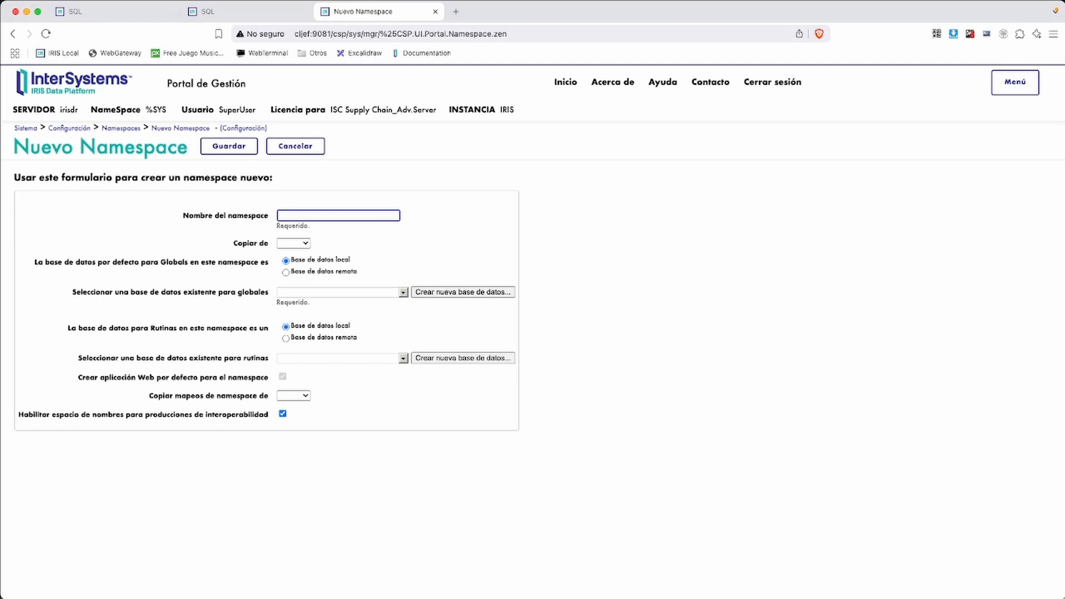
{"action": "type", "text": "PRUEBAHA"}
Make the globals database remote and, finding none listed, start creating a new one
{"action": "left_click", "coordinate": [322, 274]}
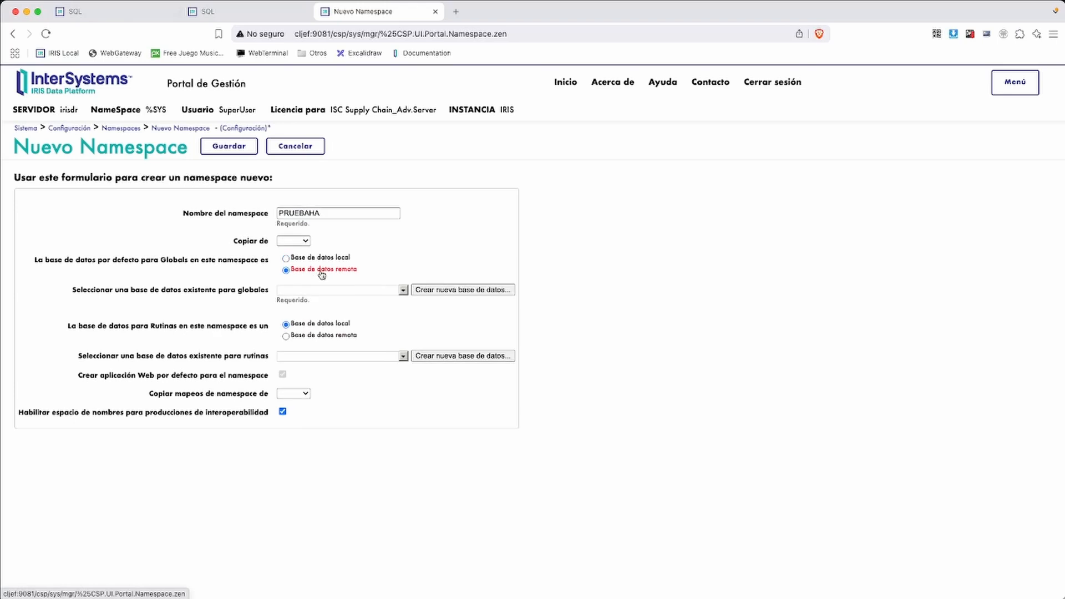
{"action": "left_click", "coordinate": [402, 290]}
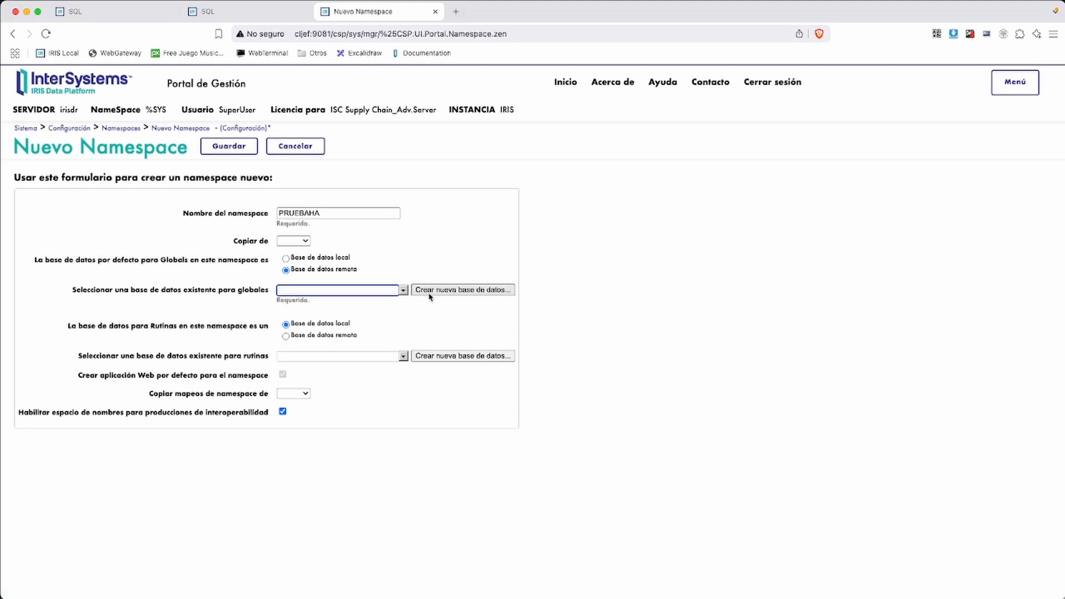
{"action": "left_click", "coordinate": [429, 291]}
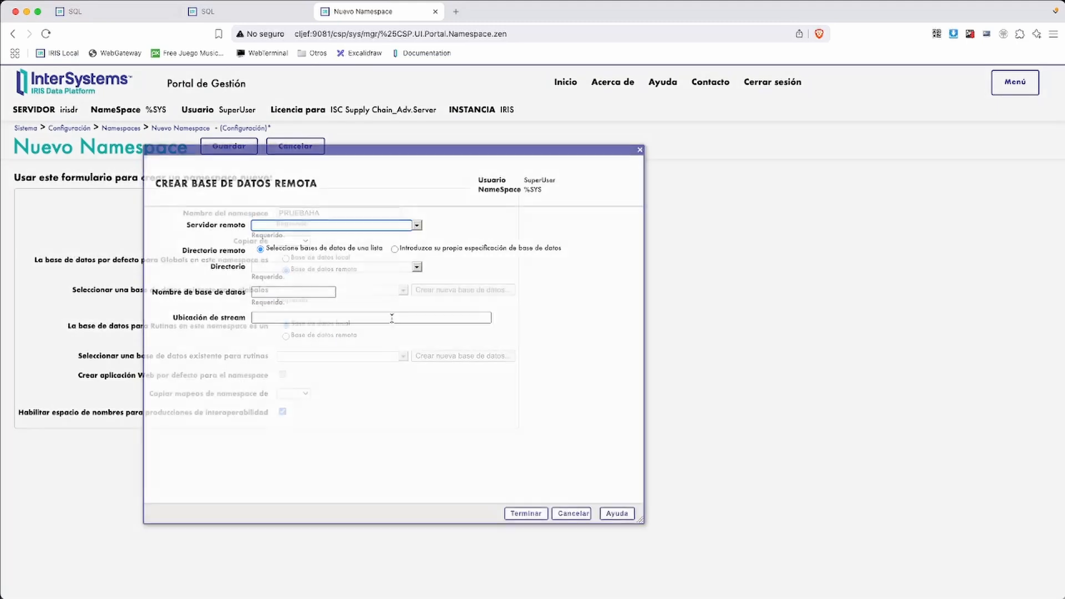
Create remote database HADB on server MIRROR with directory :mirror:HAMIRROR:HADB for PRUEBAHA's globals
{"action": "left_click", "coordinate": [417, 225]}
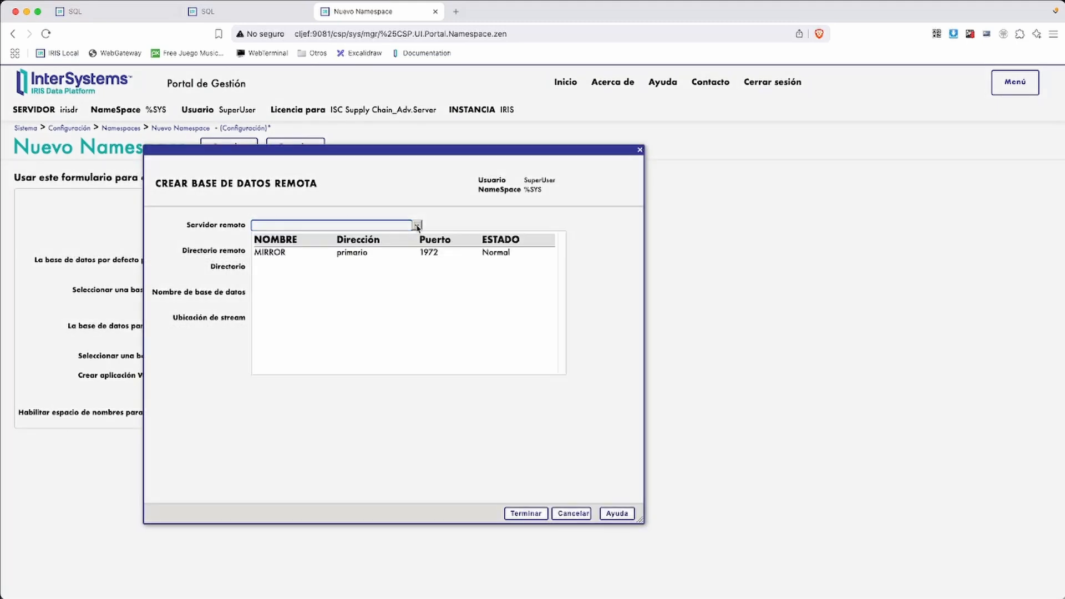
{"action": "left_click", "coordinate": [282, 254]}
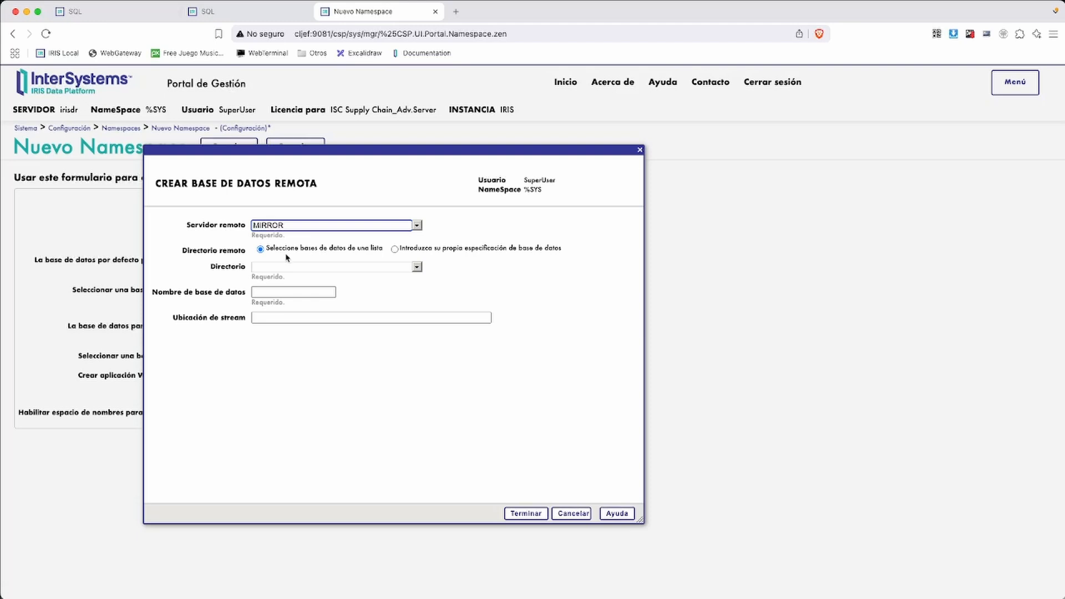
{"action": "left_click", "coordinate": [417, 268]}
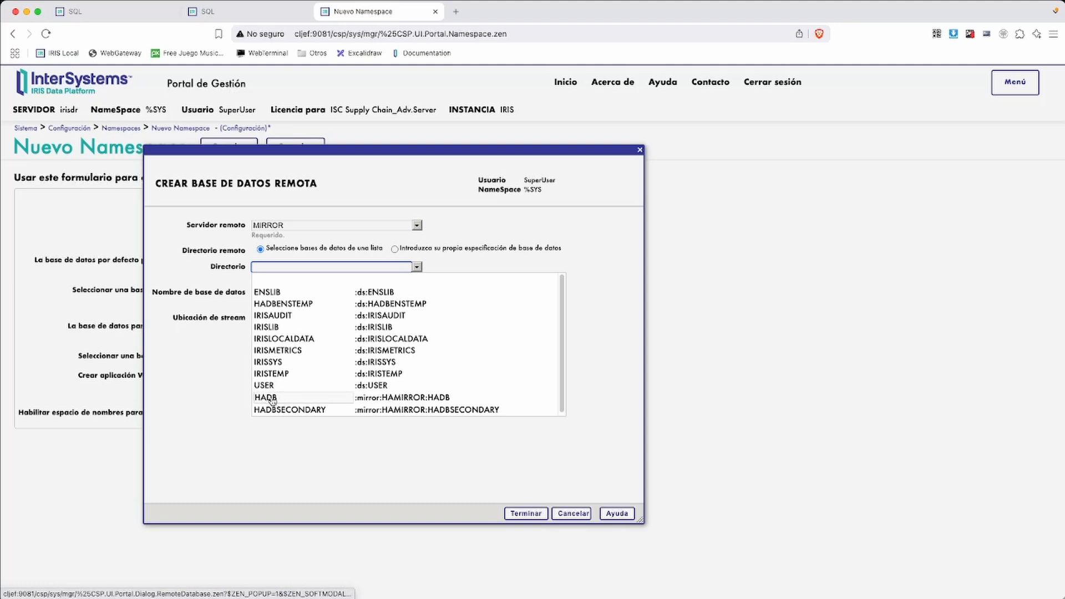
{"action": "left_click", "coordinate": [300, 400]}
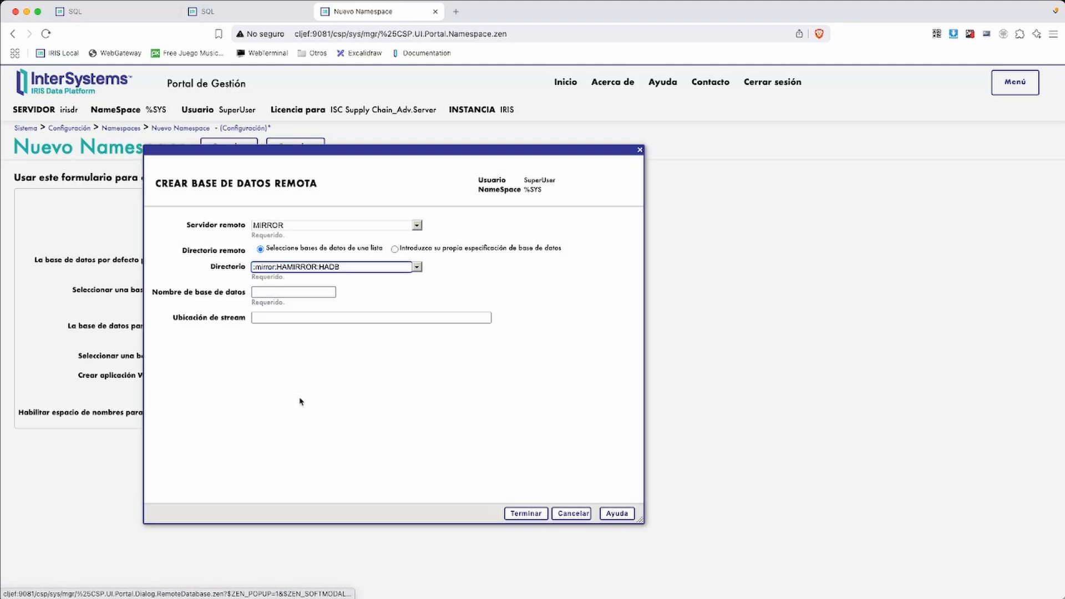
{"action": "left_click", "coordinate": [268, 292]}
{"action": "type", "text": "HADB"}
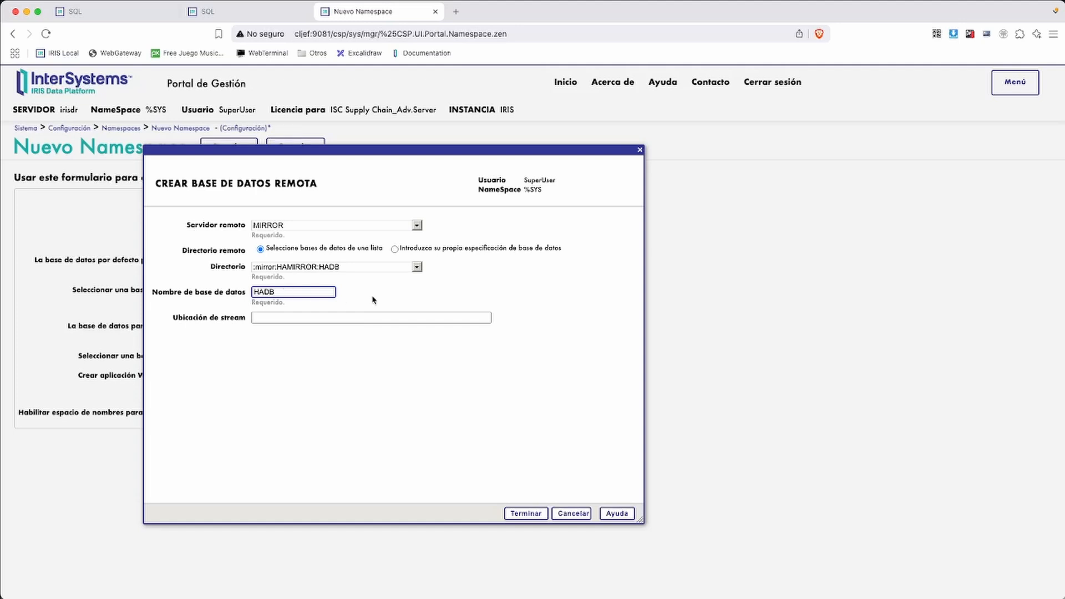
{"action": "left_click", "coordinate": [373, 300]}
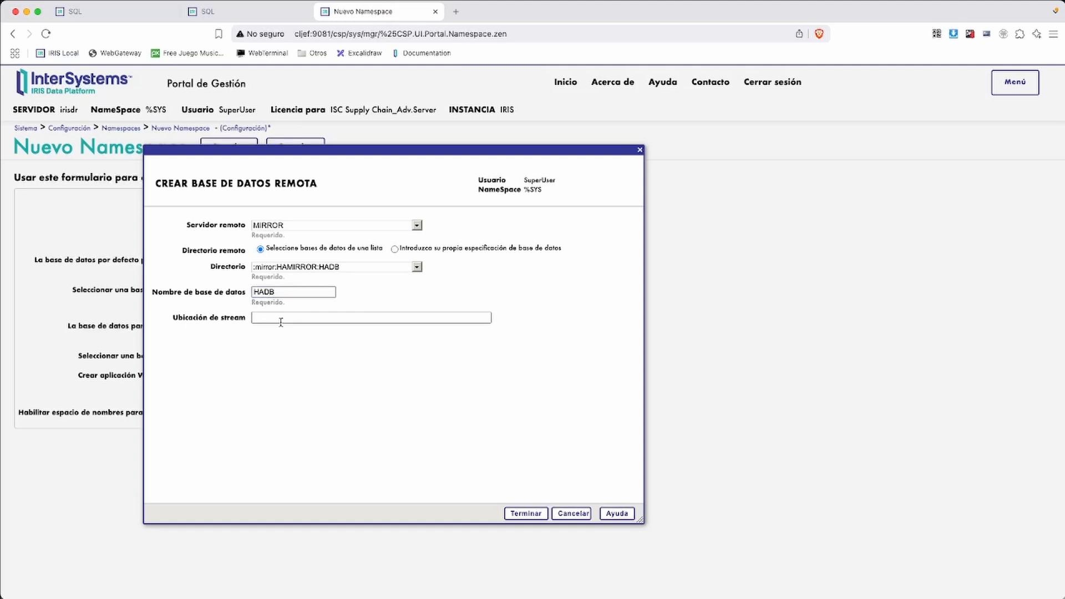
{"action": "left_click", "coordinate": [520, 515]}
{"action": "left_click", "coordinate": [404, 356]}
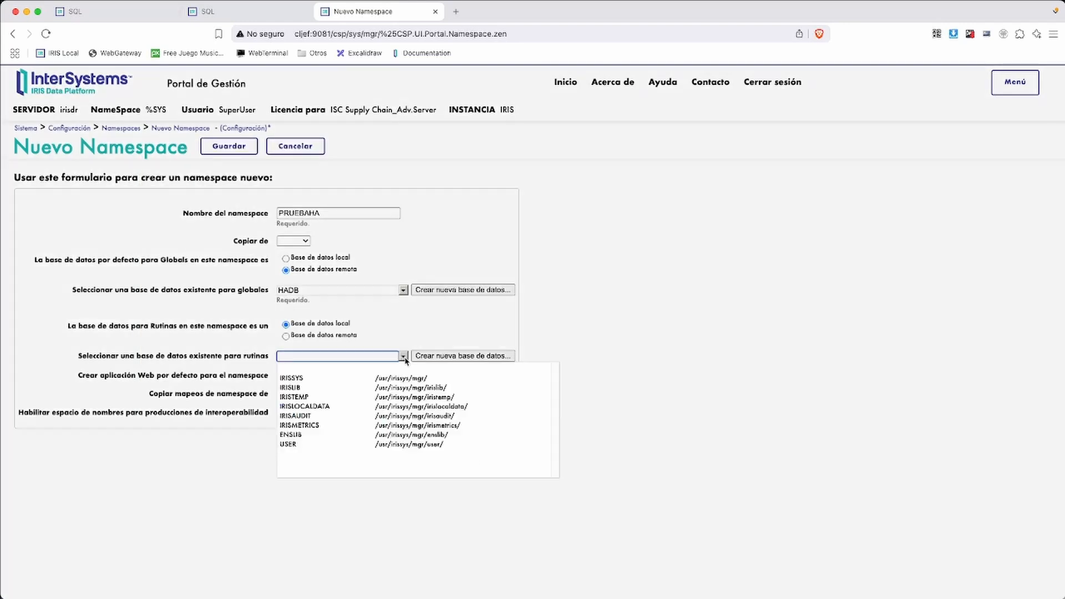
Set PRUEBAHA's routines to the remote HADB database and save the namespace, reviewing the enablement log
{"action": "left_click", "coordinate": [347, 336]}
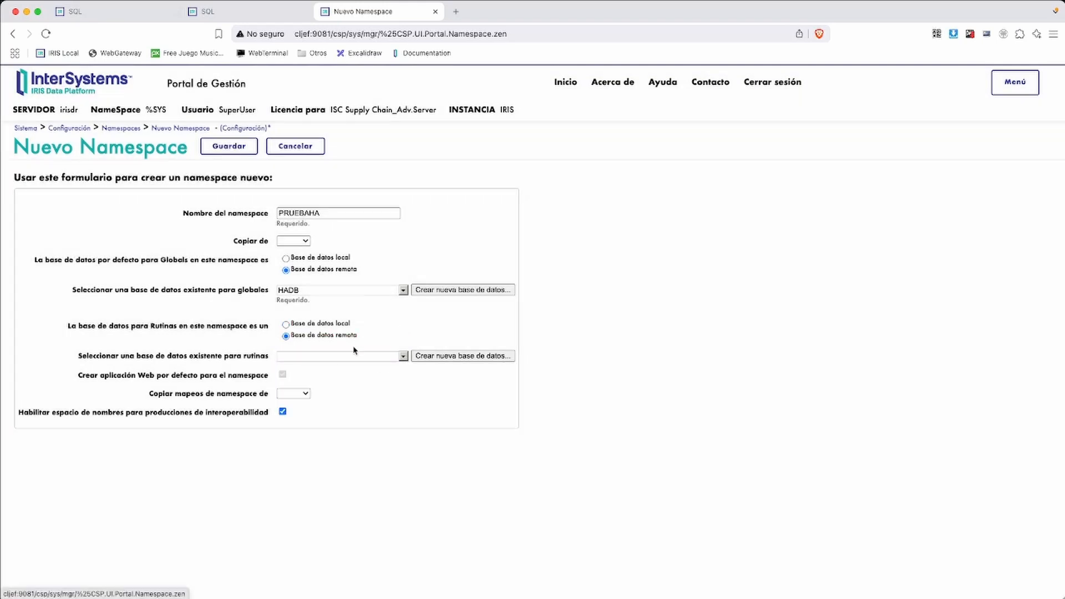
{"action": "left_click", "coordinate": [404, 356]}
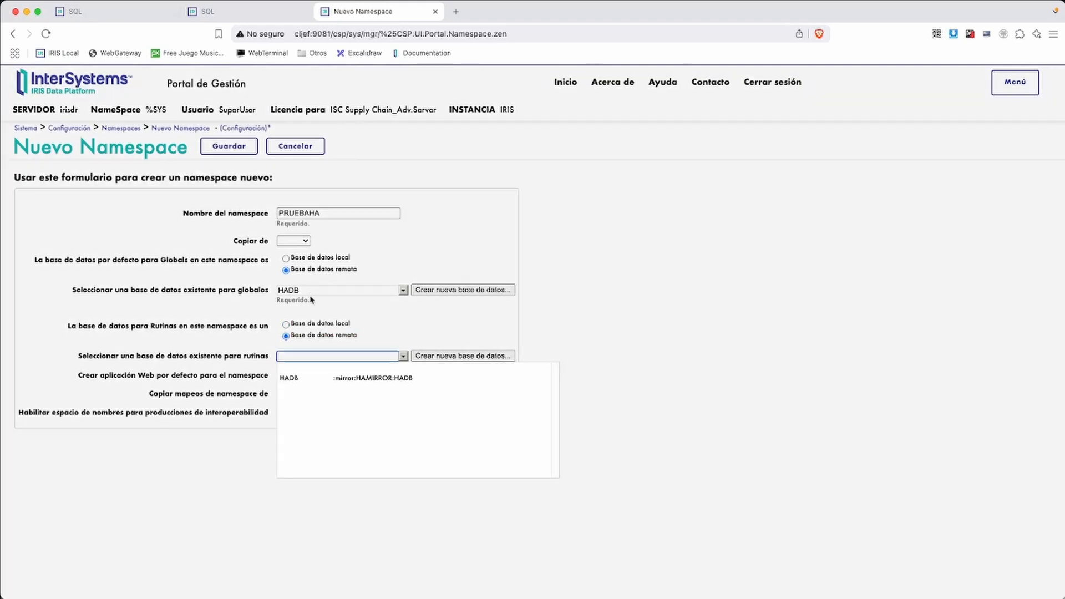
{"action": "left_click", "coordinate": [290, 378]}
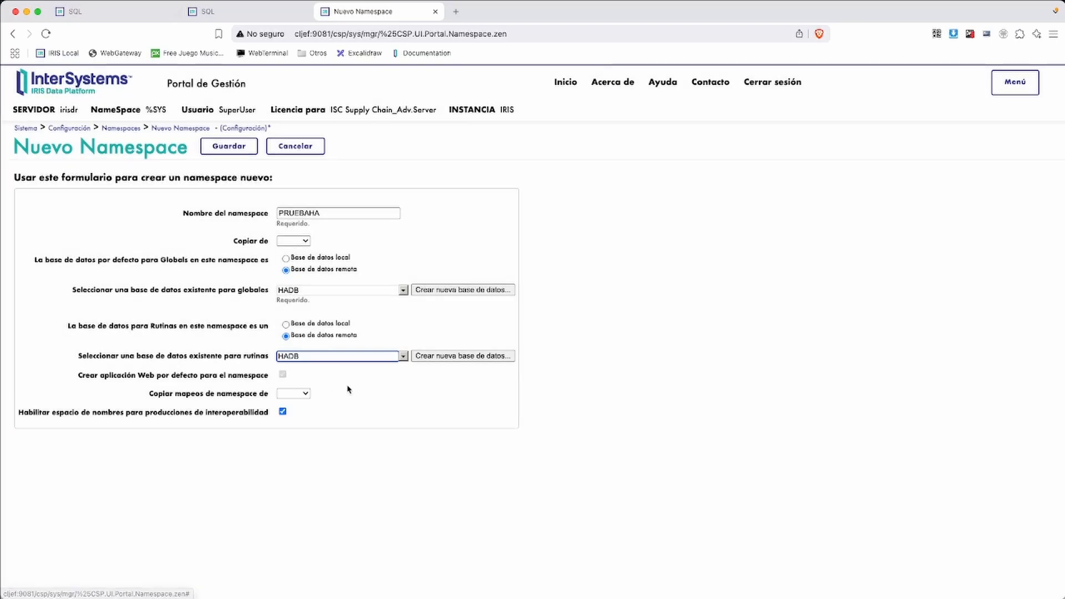
{"action": "left_click", "coordinate": [229, 146]}
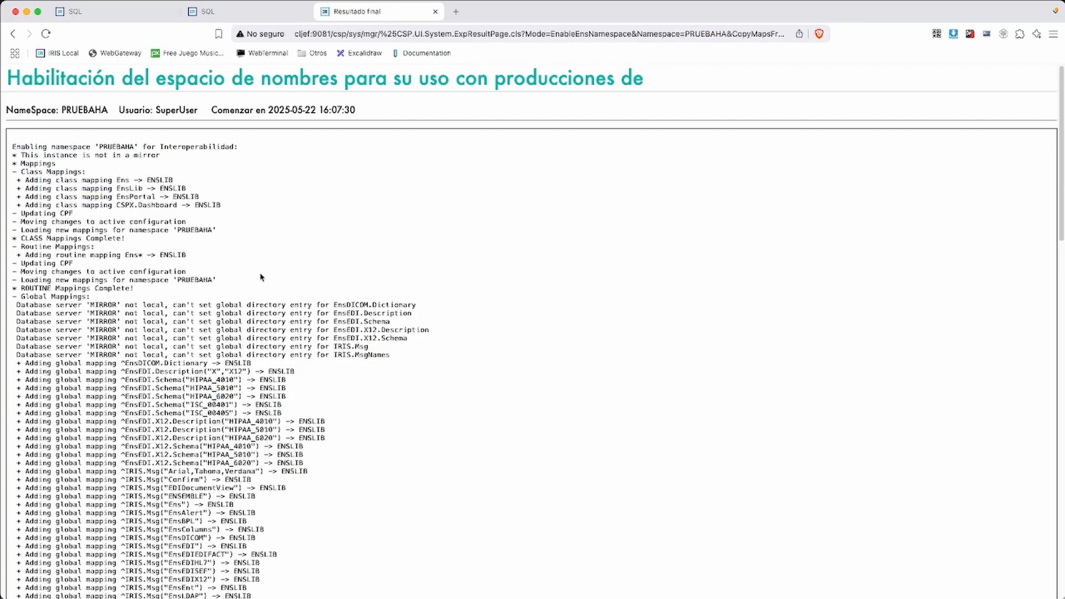
{"action": "scroll", "coordinate": [166, 322], "scroll_direction": "down", "scroll_amount": 15}
{"action": "scroll", "coordinate": [167, 322], "scroll_direction": "down", "scroll_amount": 7}
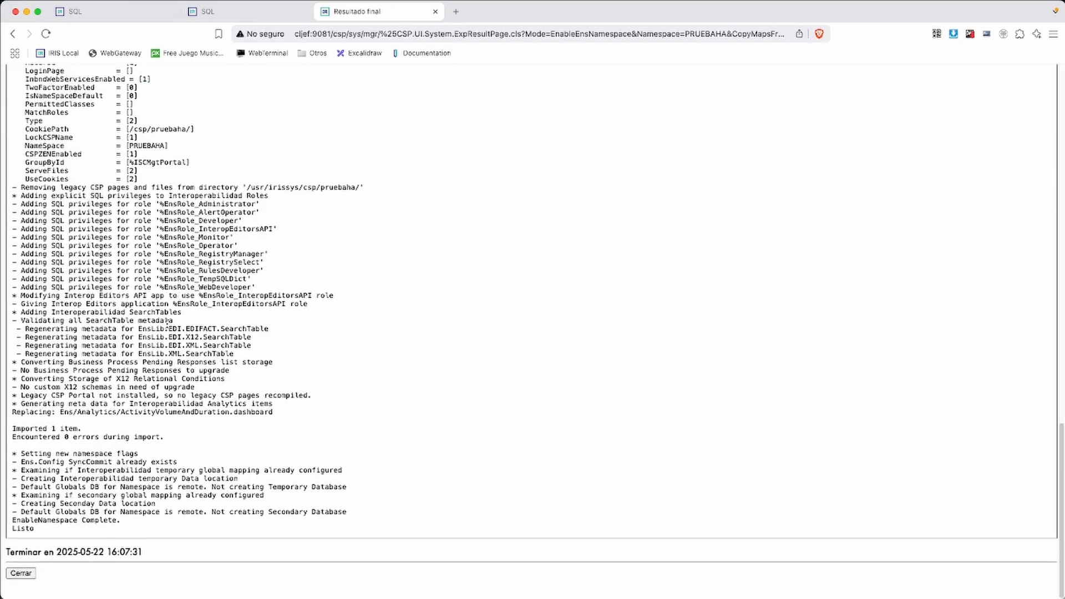
Close the enablement log and switch the portal's working namespace to PRUEBAHA
{"action": "left_click", "coordinate": [21, 573]}
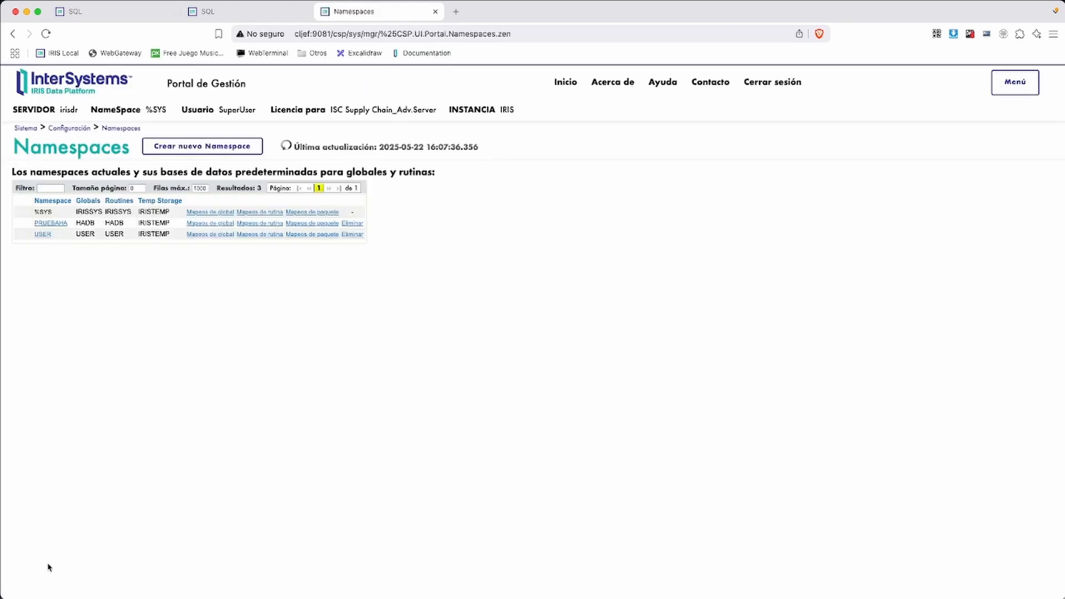
{"action": "left_click", "coordinate": [24, 128]}
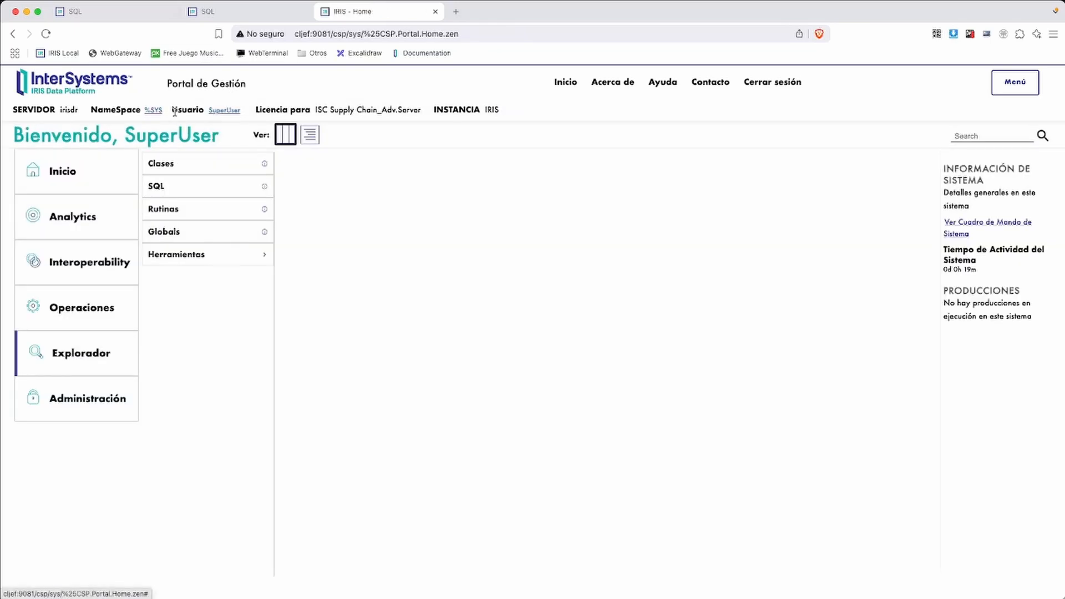
{"action": "left_click", "coordinate": [154, 110]}
{"action": "left_click", "coordinate": [184, 229]}
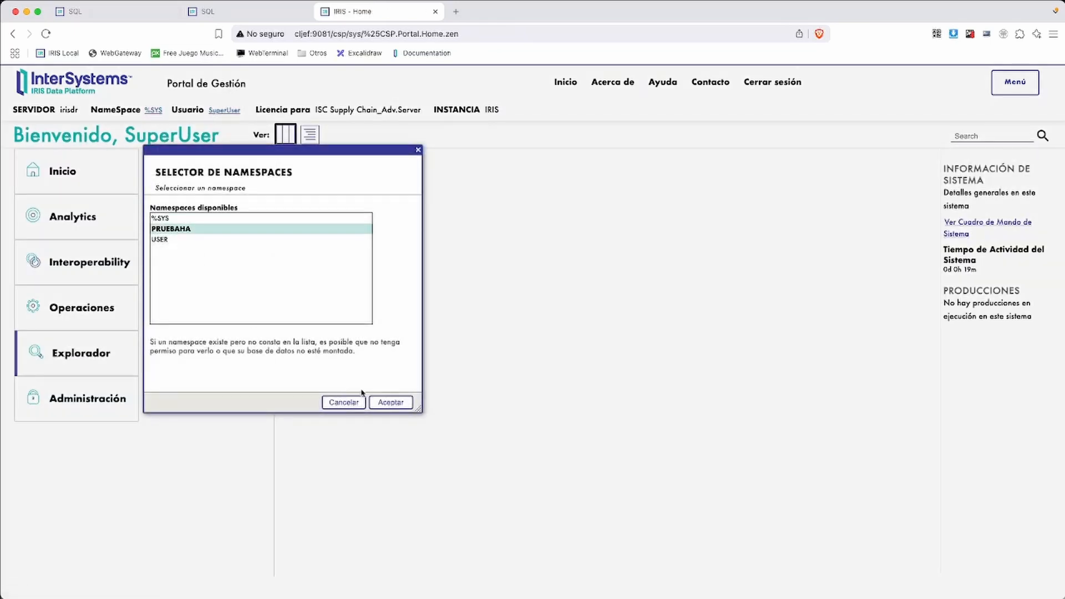
{"action": "left_click", "coordinate": [390, 402]}
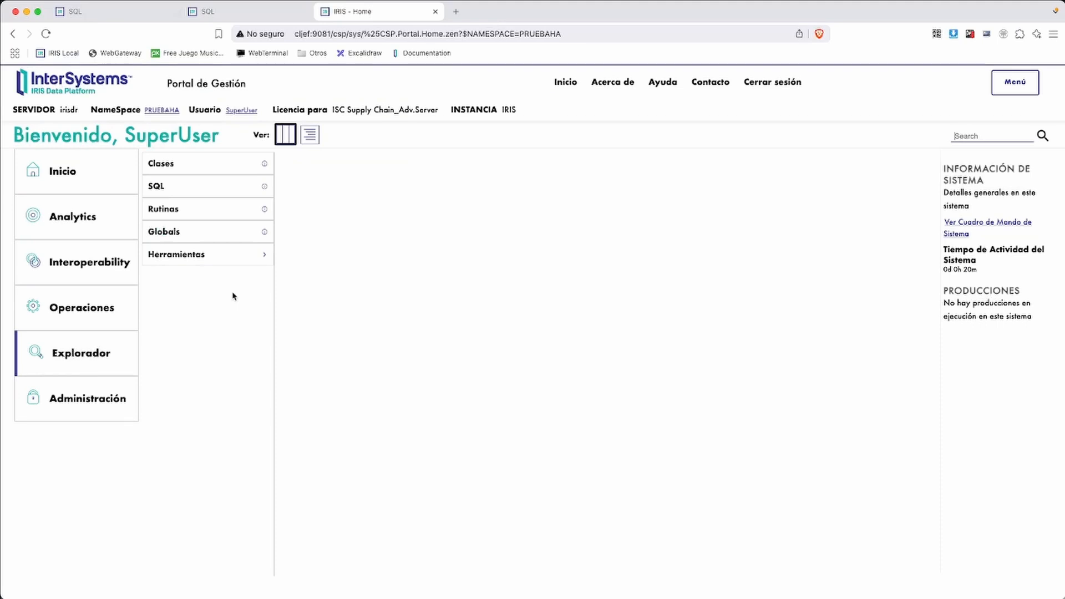
In the SQL explorer, build and run a SELECT on data.ejercicio, returning the existing age-30 row
{"action": "left_click", "coordinate": [176, 188]}
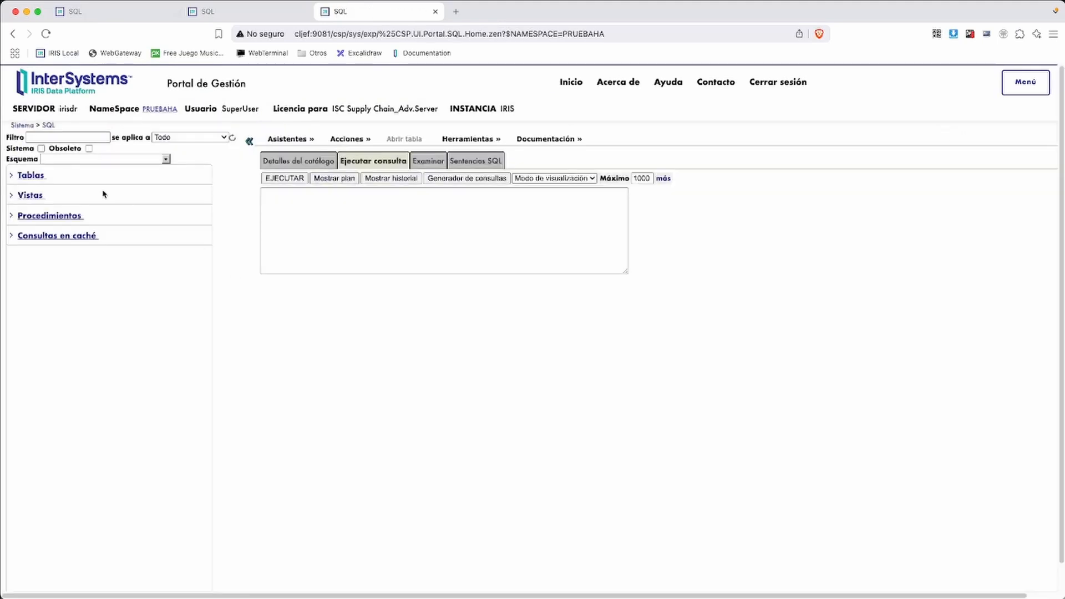
{"action": "left_click", "coordinate": [10, 175]}
{"action": "left_click_drag", "start_coordinate": [56, 195], "coordinate": [286, 190]}
{"action": "left_click", "coordinate": [284, 178]}
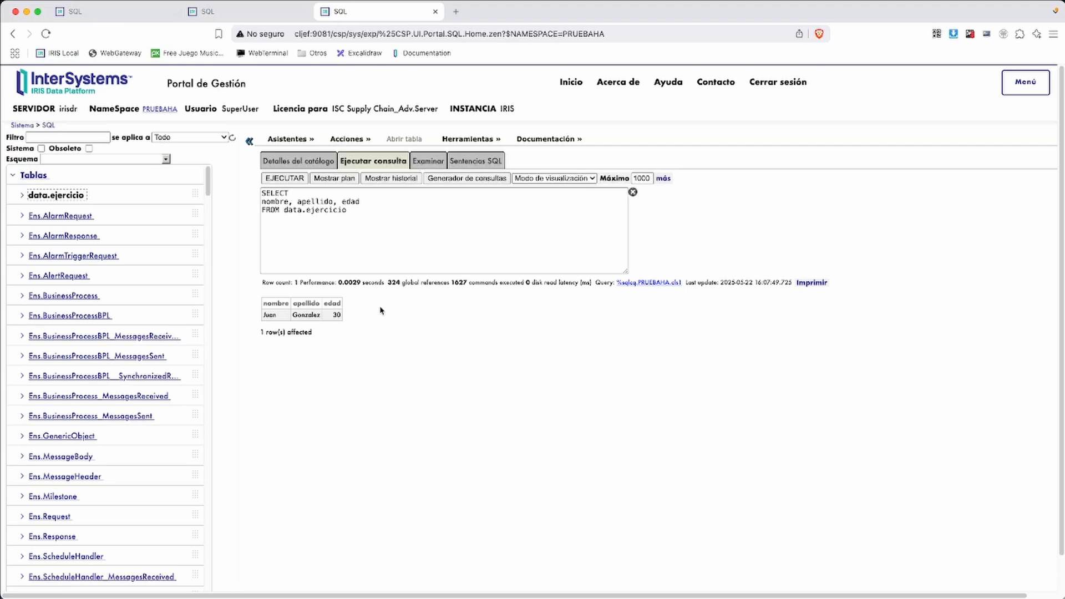
Paste the INSERT statement, change the first name and age to 29, and run it
{"action": "left_click", "coordinate": [390, 217]}
{"action": "key", "text": "super+a"}
{"action": "type", "text": "insert into data.ejercicio(nombre, apellido, edad) values('Juan','Gonzalez',30)"}
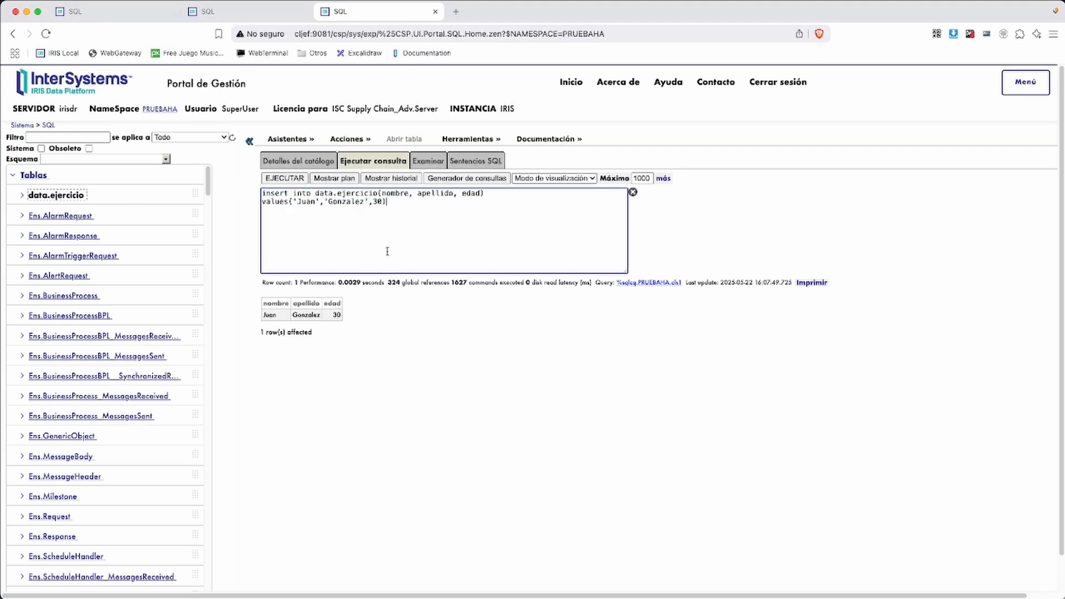
{"action": "double_click", "coordinate": [309, 203]}
{"action": "type", "text": "Maria"}
{"action": "double_click", "coordinate": [385, 202]}
{"action": "type", "text": "29"}
{"action": "left_click", "coordinate": [284, 179]}
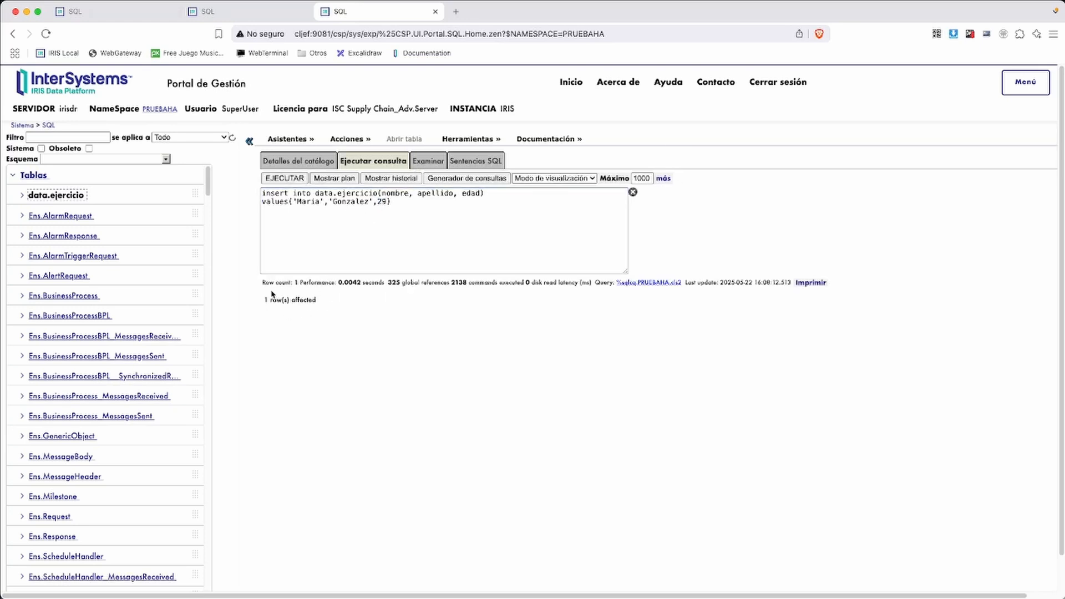
Reload the earlier data.ejercicio SELECT from the query history and rerun it, showing two rows
{"action": "left_click", "coordinate": [391, 178]}
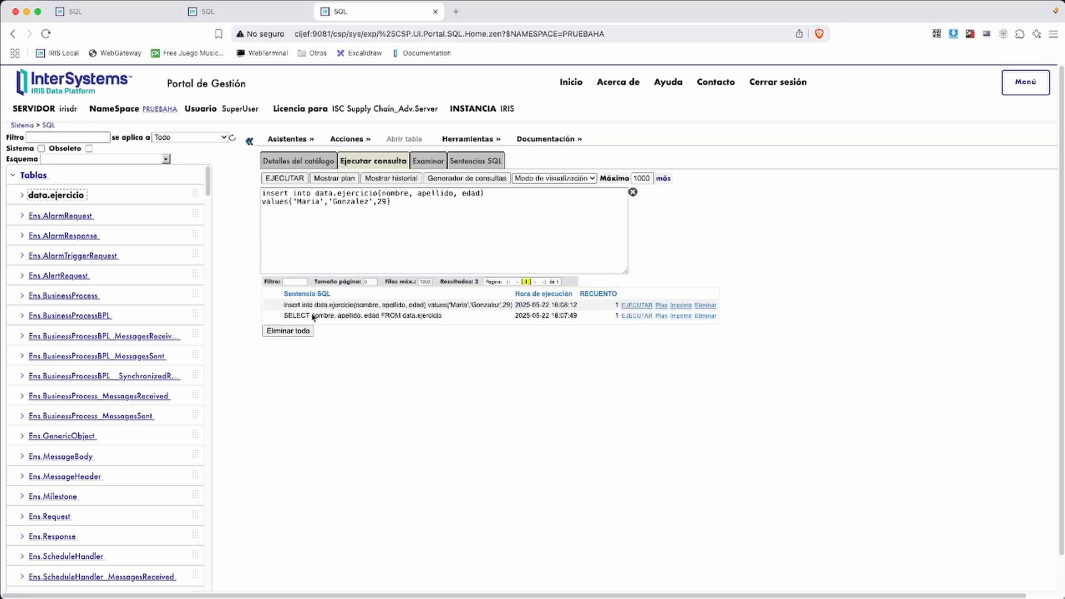
{"action": "left_click", "coordinate": [315, 314]}
{"action": "left_click", "coordinate": [283, 330]}
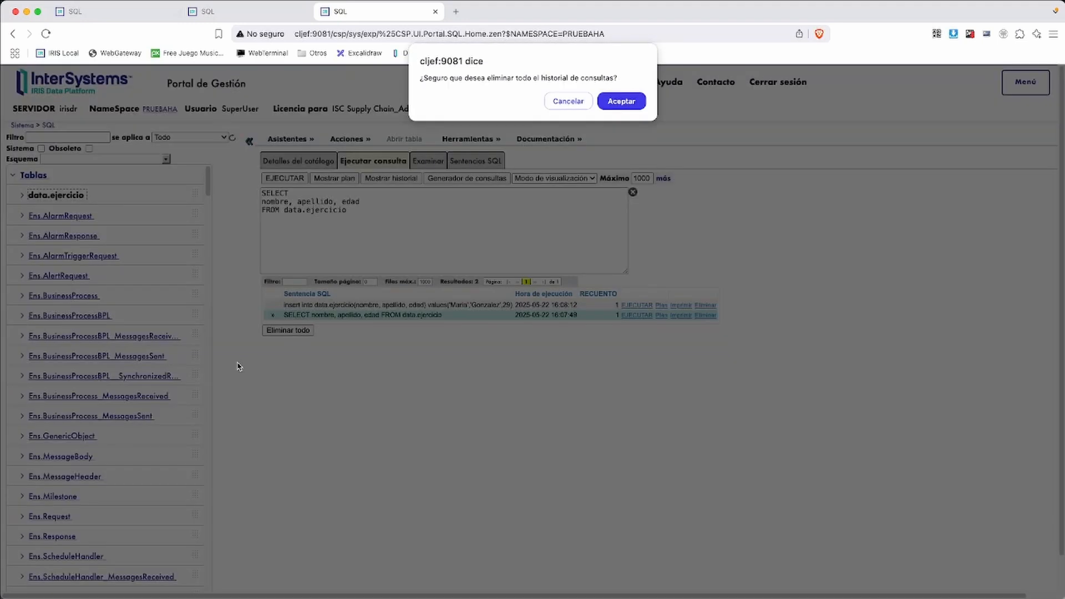
{"action": "left_click", "coordinate": [572, 102]}
{"action": "left_click", "coordinate": [286, 179]}
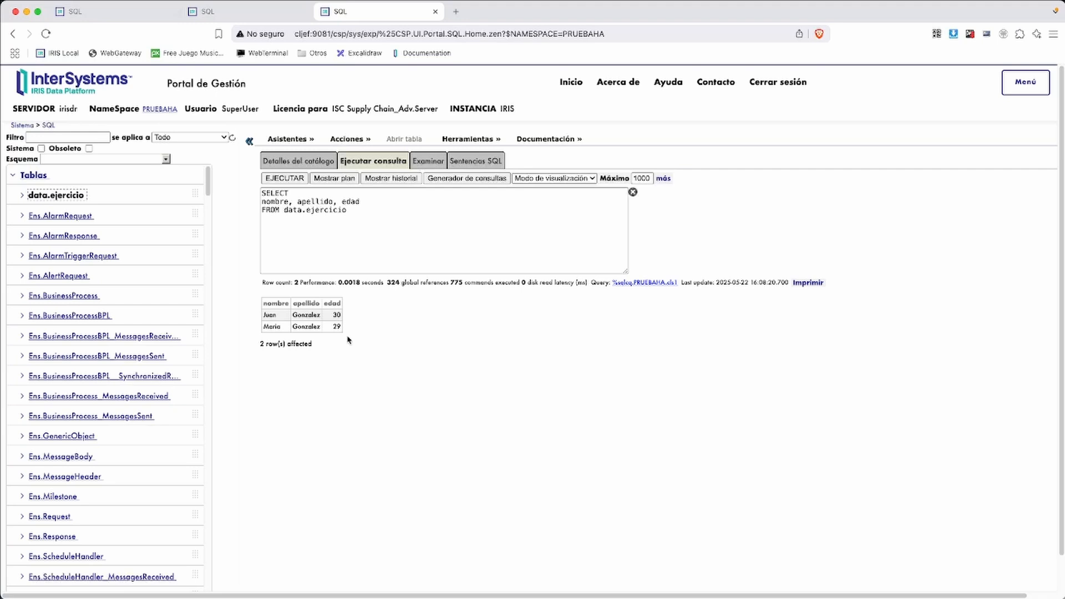
{"action": "key", "text": "ctrl+shift+Tab"}
{"action": "key", "text": "ctrl+shift+Tab"}
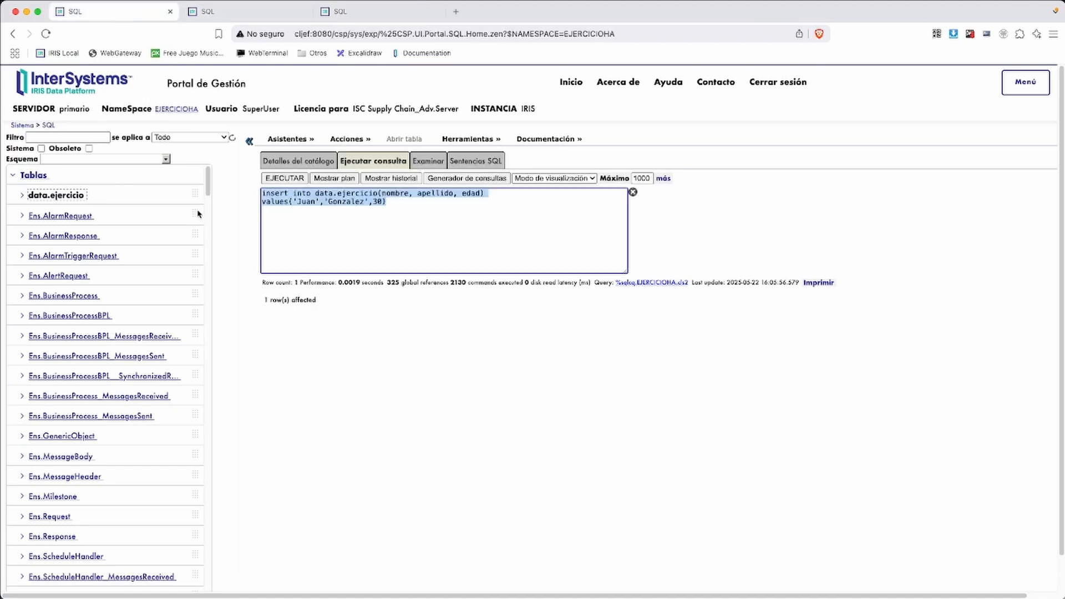
Rerun the data.ejercicio SELECT on primario from history, then on secundario, each returning ages 30 and 29
{"action": "left_click", "coordinate": [370, 178]}
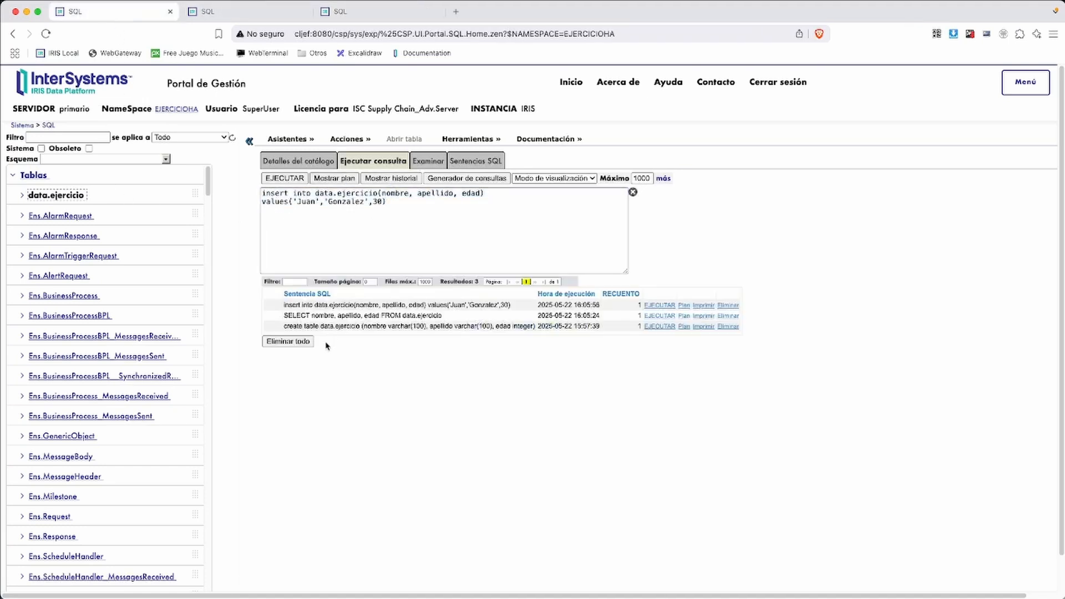
{"action": "left_click", "coordinate": [319, 316]}
{"action": "left_click", "coordinate": [280, 179]}
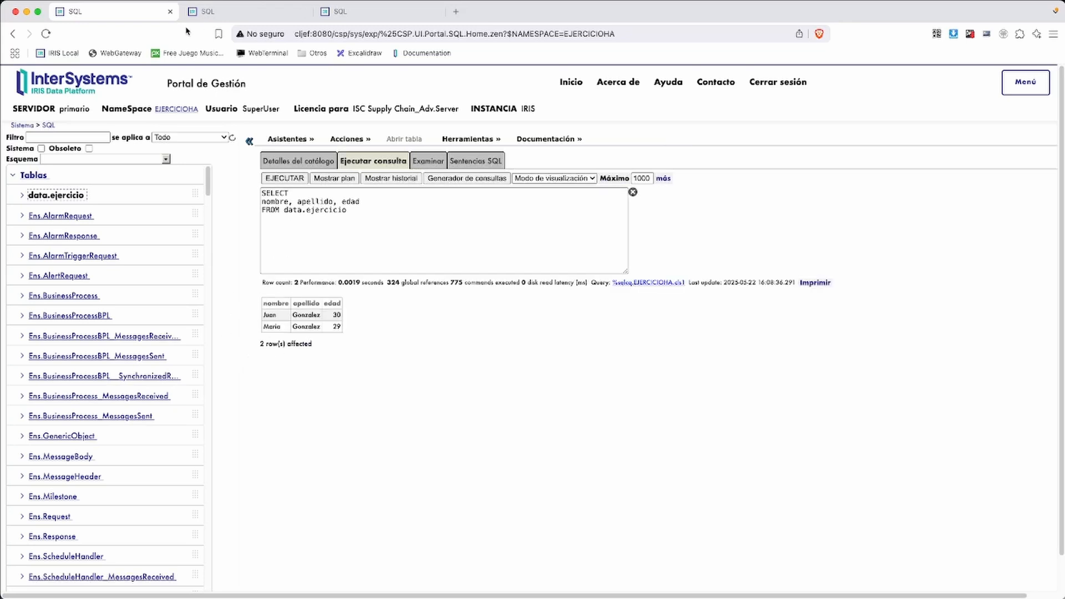
{"action": "left_click", "coordinate": [191, 12]}
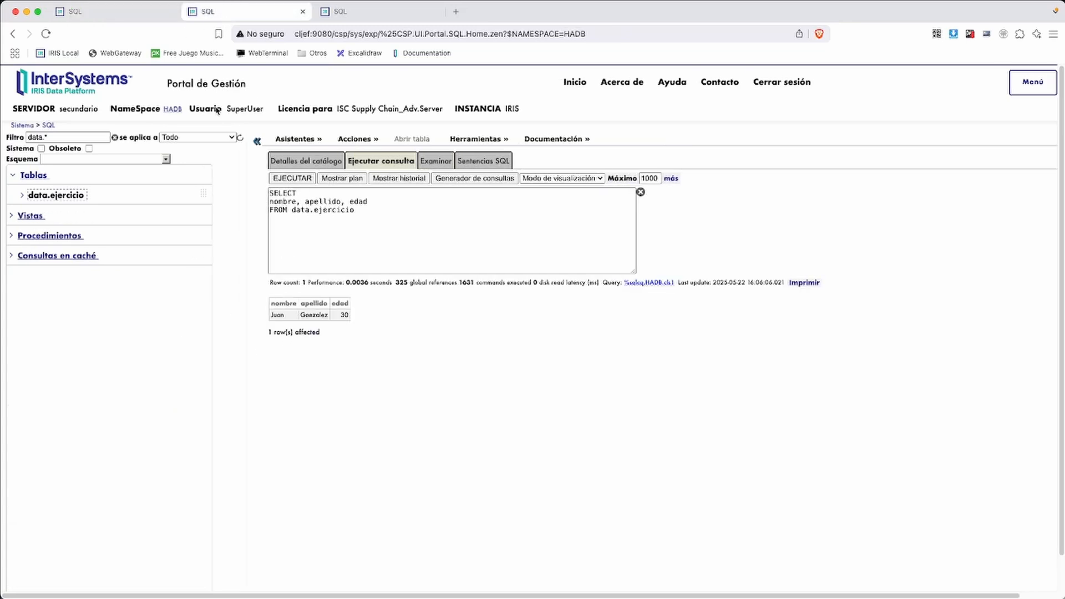
{"action": "left_click", "coordinate": [292, 178]}
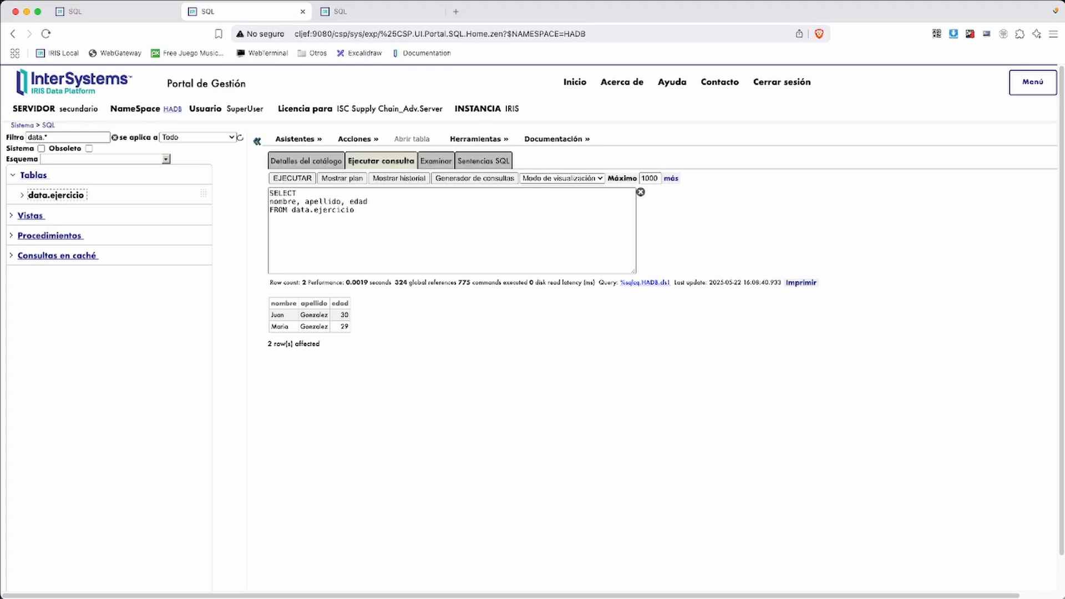
Bring up Docker Desktop's Exec terminal for container iris-ha2-irispri-1, positioned over the browser
{"action": "key", "text": "super+Tab"}
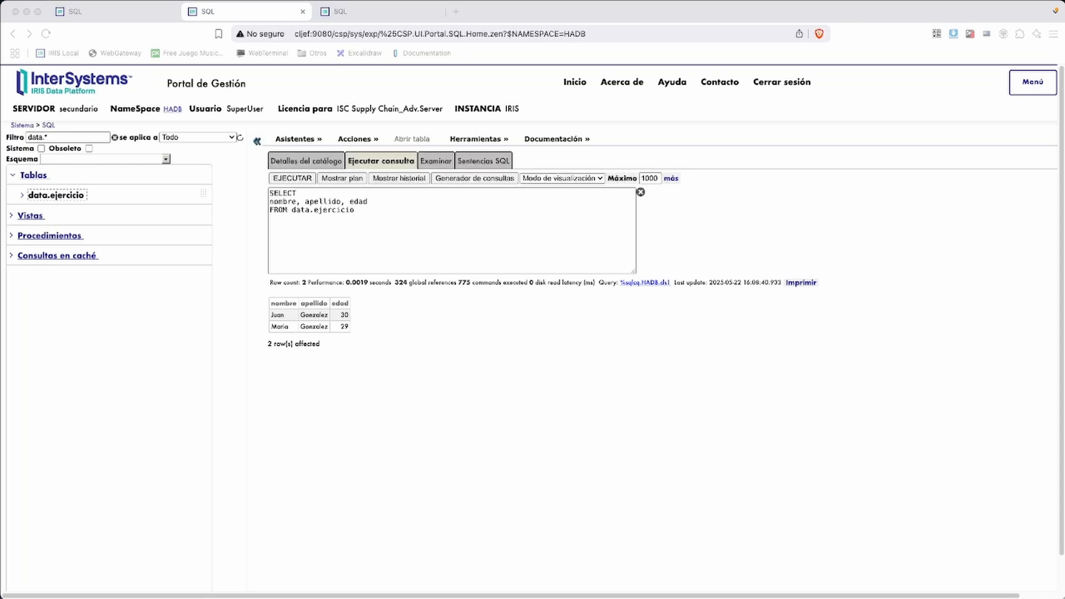
{"action": "left_click_drag", "start_coordinate": [636, 127], "coordinate": [637, 334]}
Start a bash shell in the primario container and change to /usr/irissys/
{"action": "type", "text": "bash"}
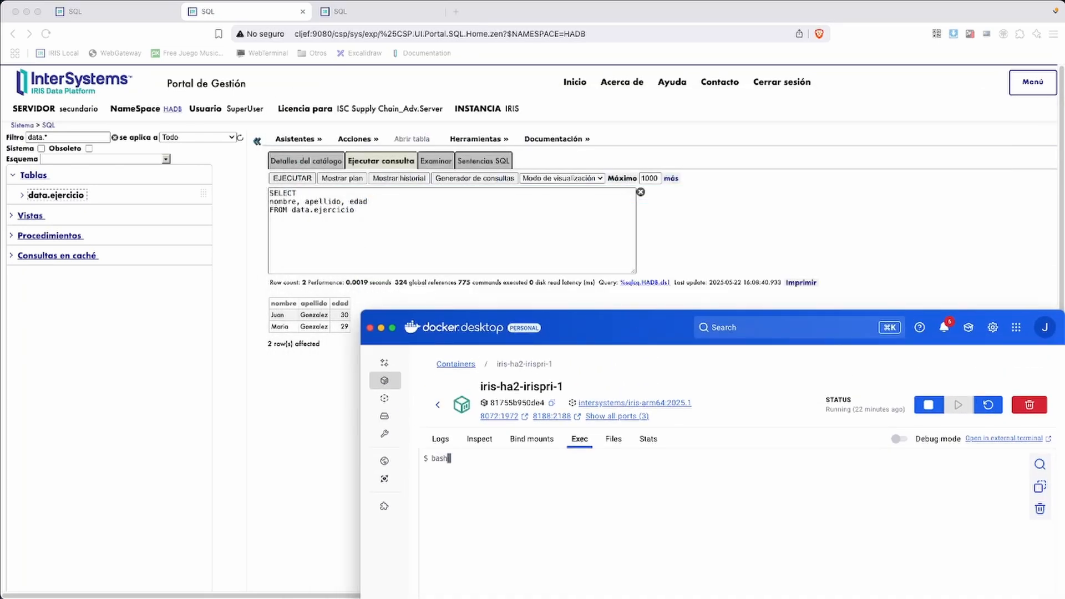
{"action": "key", "text": "Return"}
{"action": "type", "text": "cd /"}
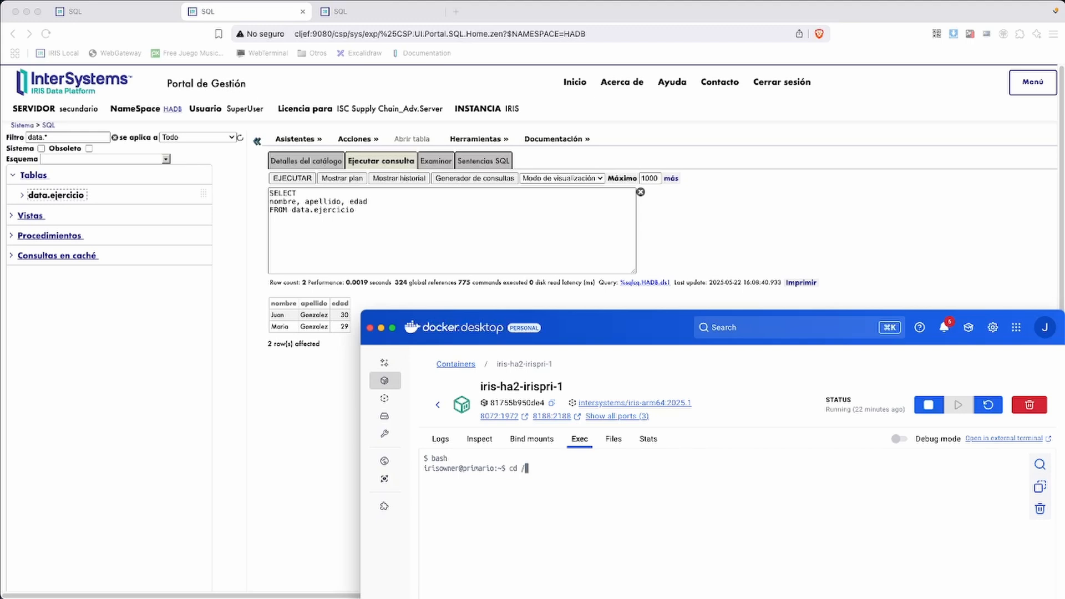
{"action": "type", "text": "usr/irissys/"}
{"action": "key", "text": "Return"}
Run ./irisstop IRIS and answer the prompts to shut down IRIS
{"action": "type", "text": "."}
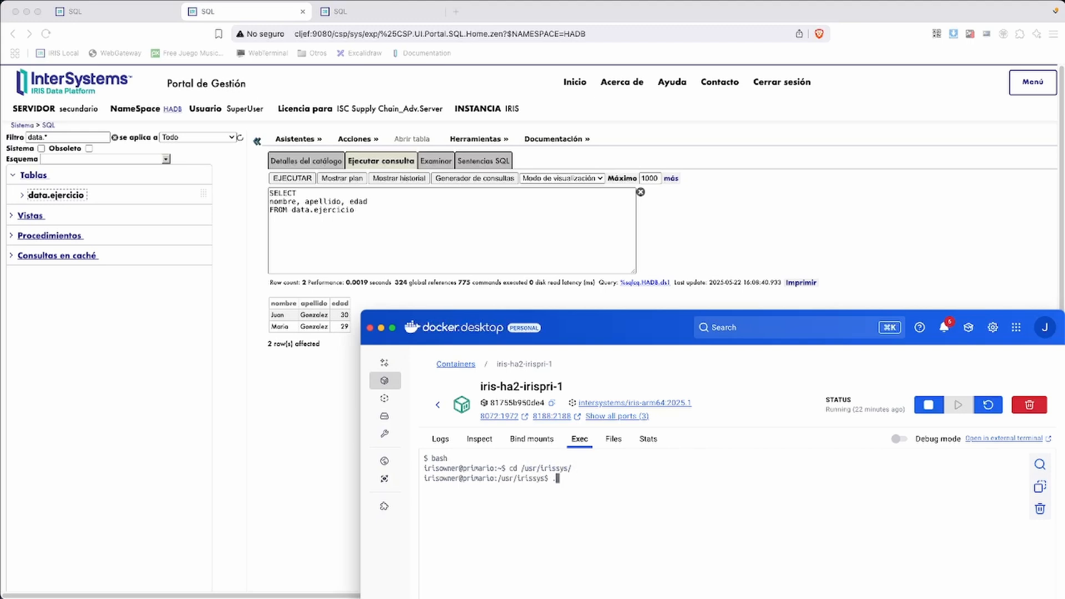
{"action": "type", "text": "/irisstop IRIS"}
{"action": "key", "text": "Return"}
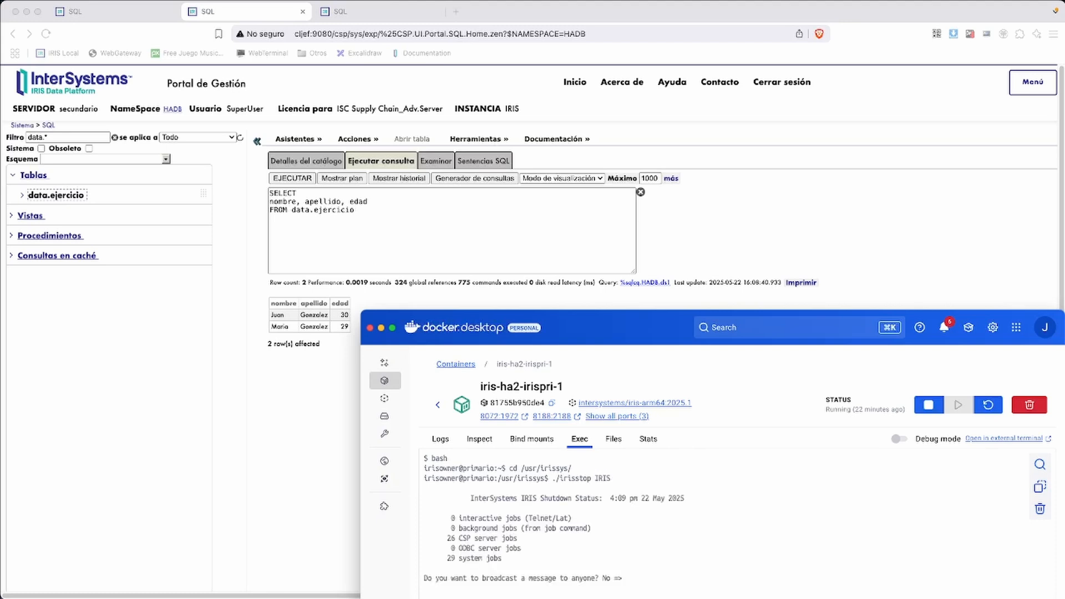
{"action": "left_click_drag", "start_coordinate": [604, 324], "coordinate": [603, 242]}
{"action": "key", "text": "Return"}
{"action": "key", "text": "Return"}
{"action": "key", "text": "Return"}
{"action": "key", "text": "Return"}
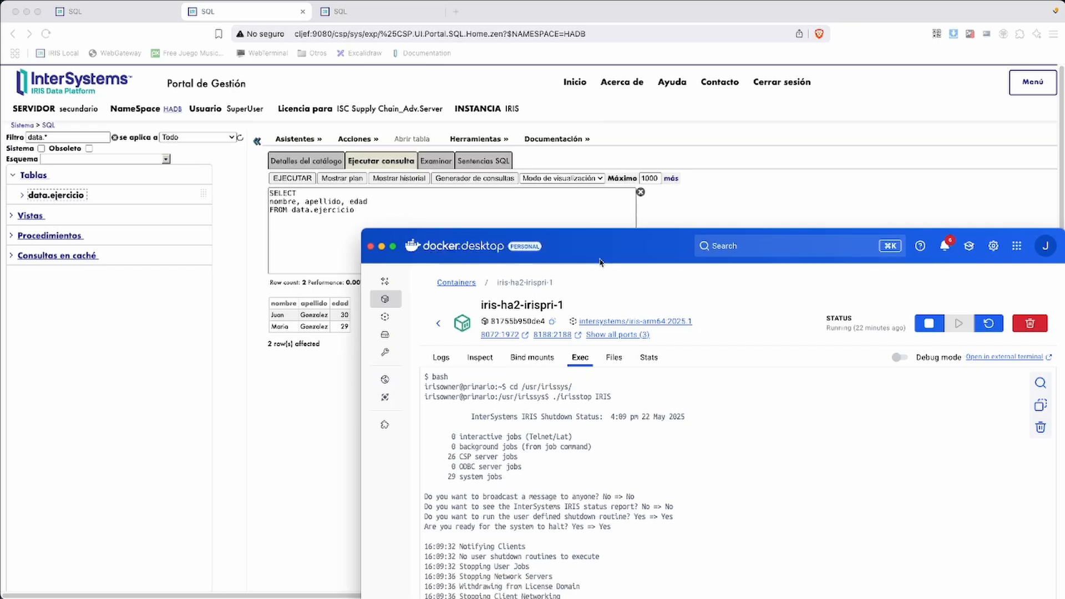
{"action": "left_click", "coordinate": [17, 132]}
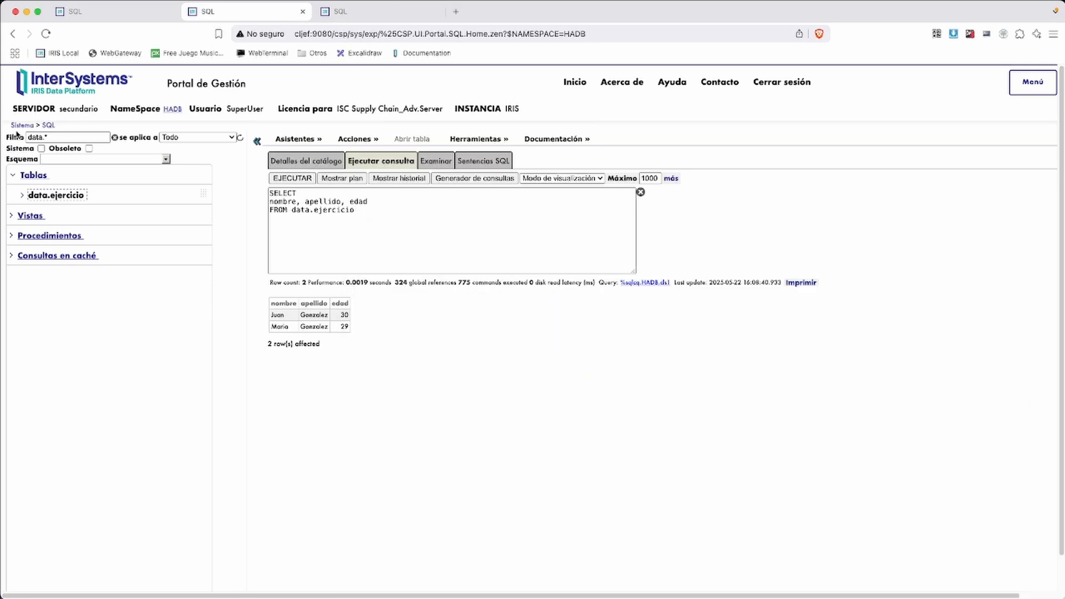
Open the Monitor de Mirroring from Home > Operaciones on the secundario portal
{"action": "left_click", "coordinate": [88, 11]}
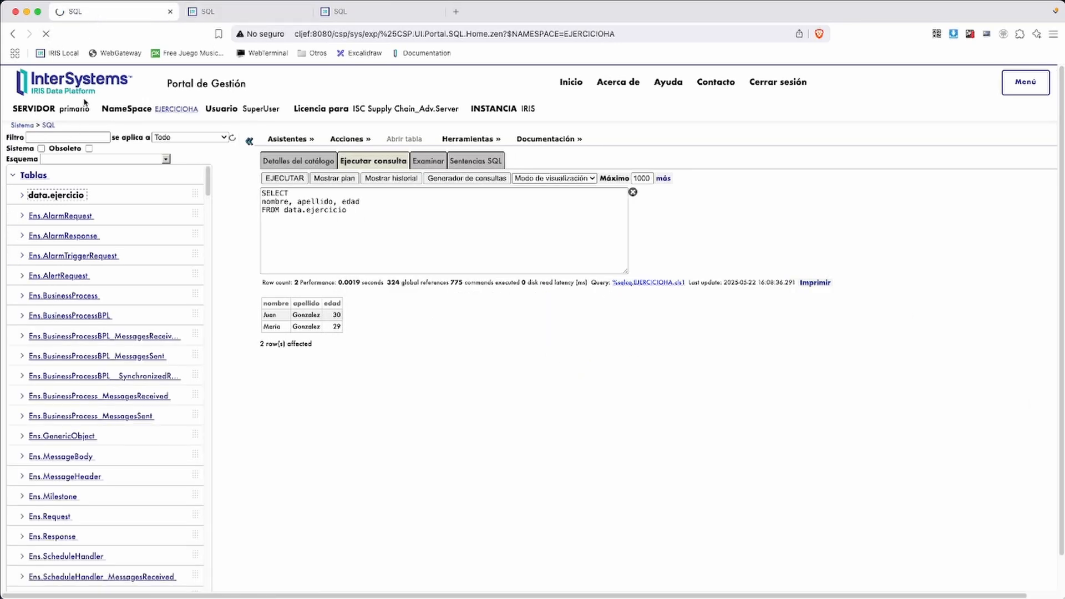
{"action": "left_click", "coordinate": [258, 14]}
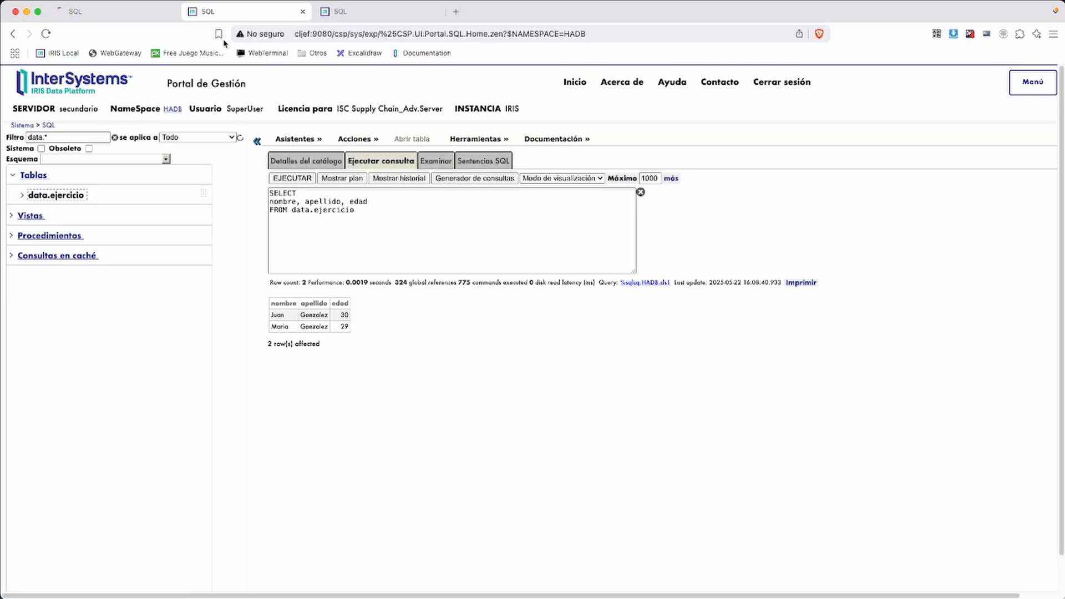
{"action": "left_click", "coordinate": [25, 125]}
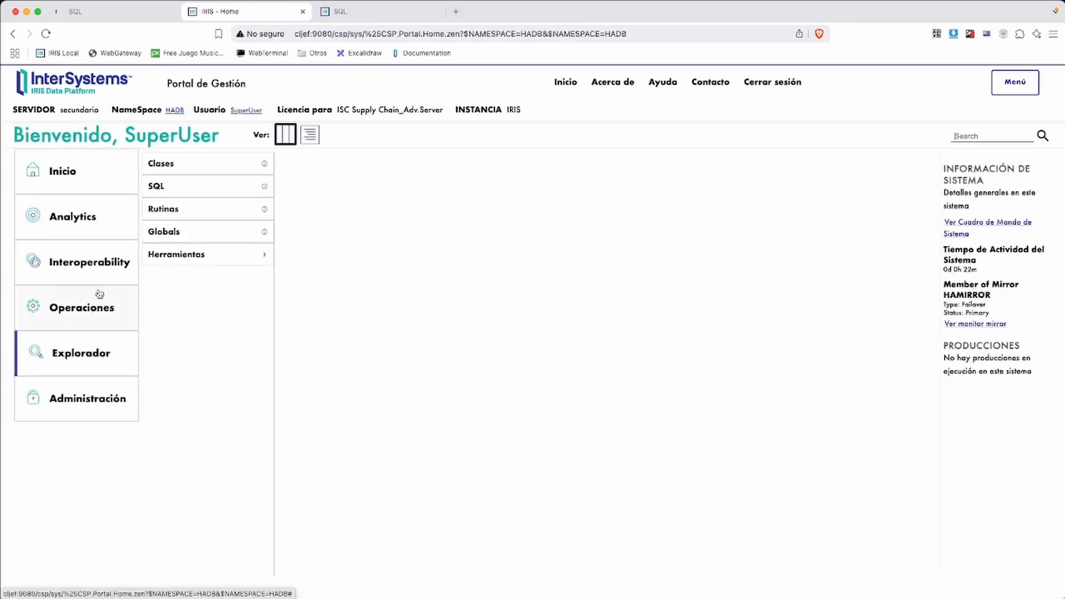
{"action": "left_click", "coordinate": [88, 309]}
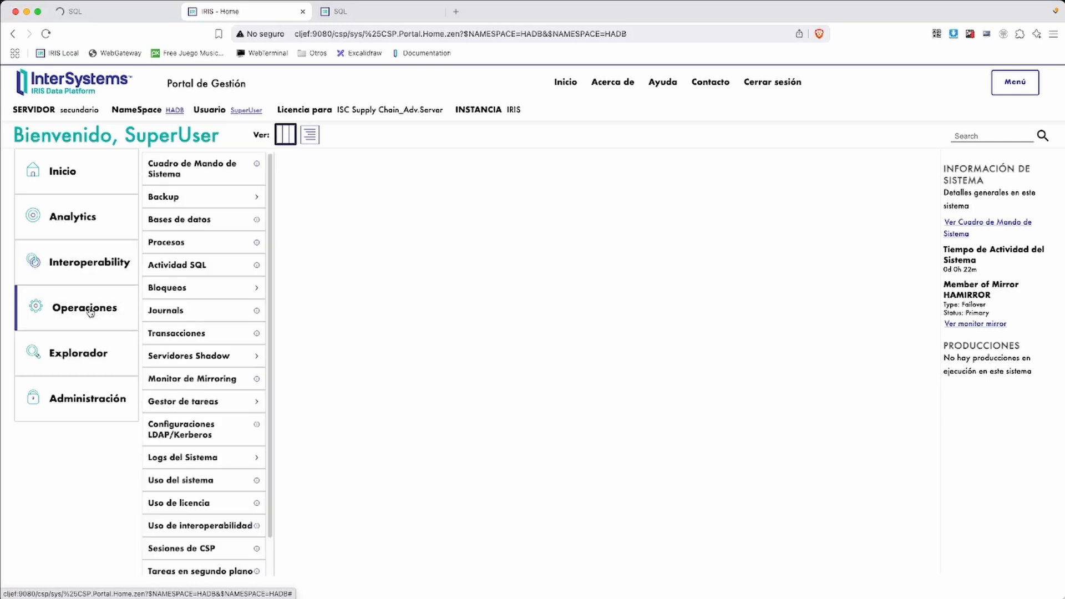
{"action": "left_click", "coordinate": [186, 379]}
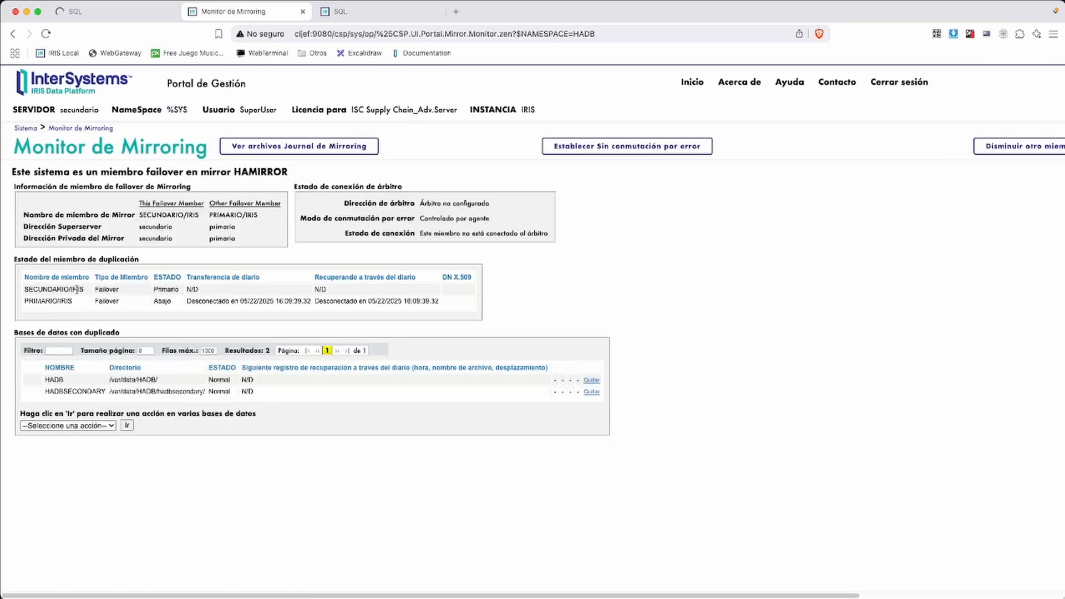
Check the member table showing SECUNDARIO/IRIS as primary and PRIMARIO/IRIS down
{"action": "key", "text": "super+Tab"}
{"action": "mouse_move", "coordinate": [13, 278]}
{"action": "left_mouse_down"}
{"action": "mouse_move", "coordinate": [28, 300]}
{"action": "mouse_move", "coordinate": [209, 303]}
{"action": "left_mouse_up"}
{"action": "mouse_move", "coordinate": [7, 289]}
{"action": "left_mouse_down"}
{"action": "mouse_move", "coordinate": [17, 303]}
{"action": "mouse_move", "coordinate": [198, 317]}
{"action": "left_mouse_up"}
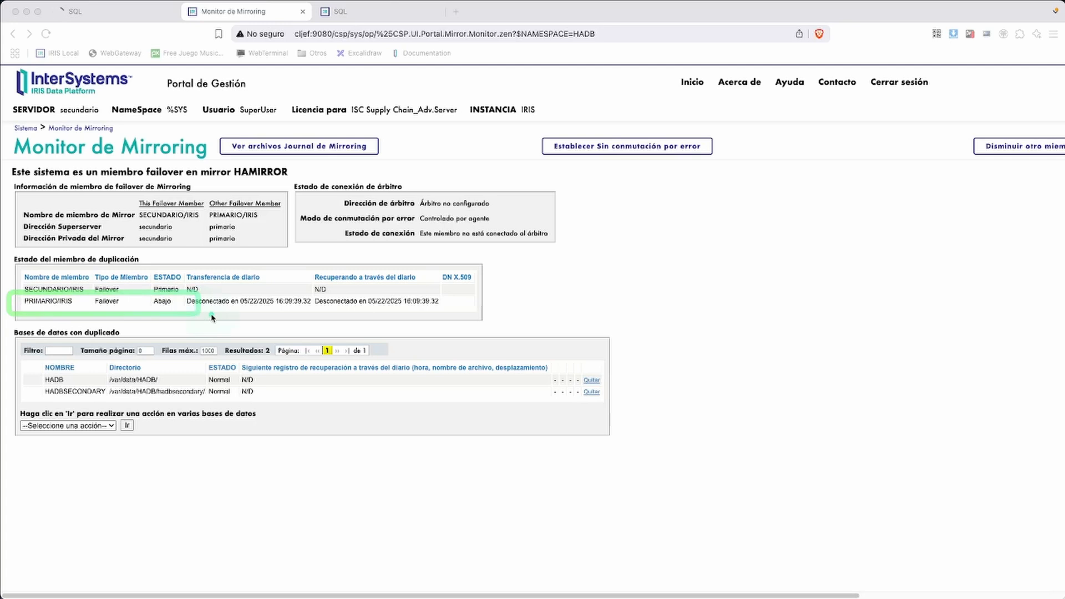
{"action": "key", "text": "Escape"}
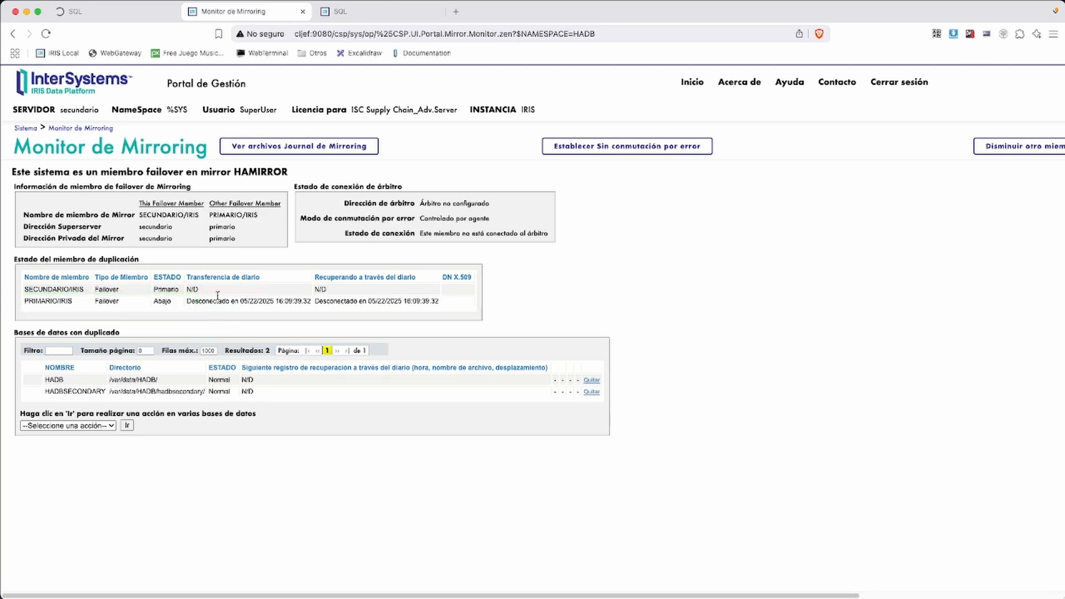
{"action": "left_click", "coordinate": [349, 16]}
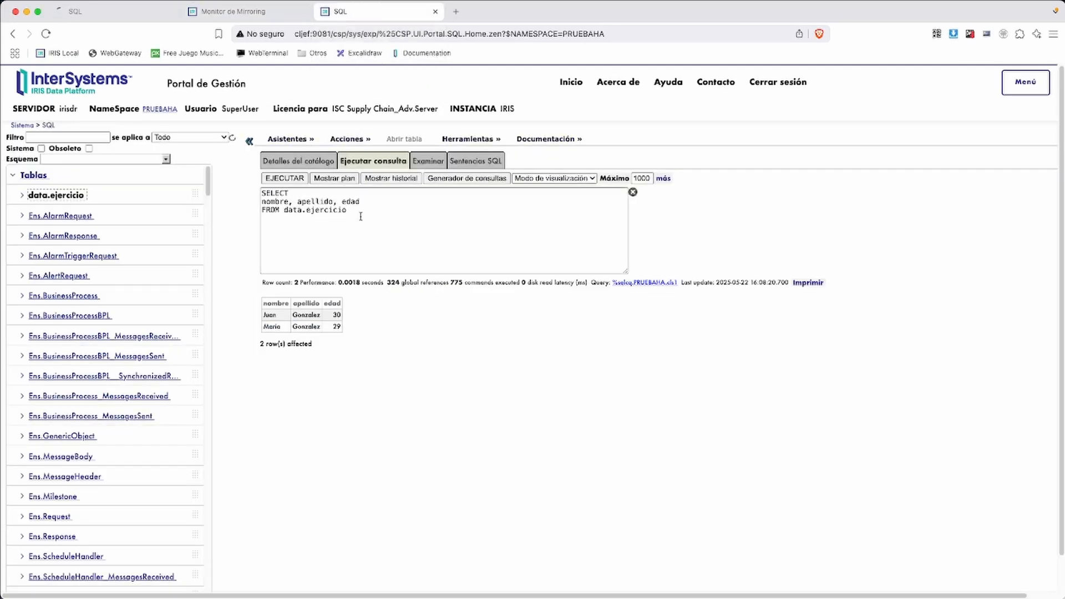
On irisdr, paste the INSERT with Juan changed to Carlos and age 40, and run it
{"action": "left_click", "coordinate": [279, 179]}
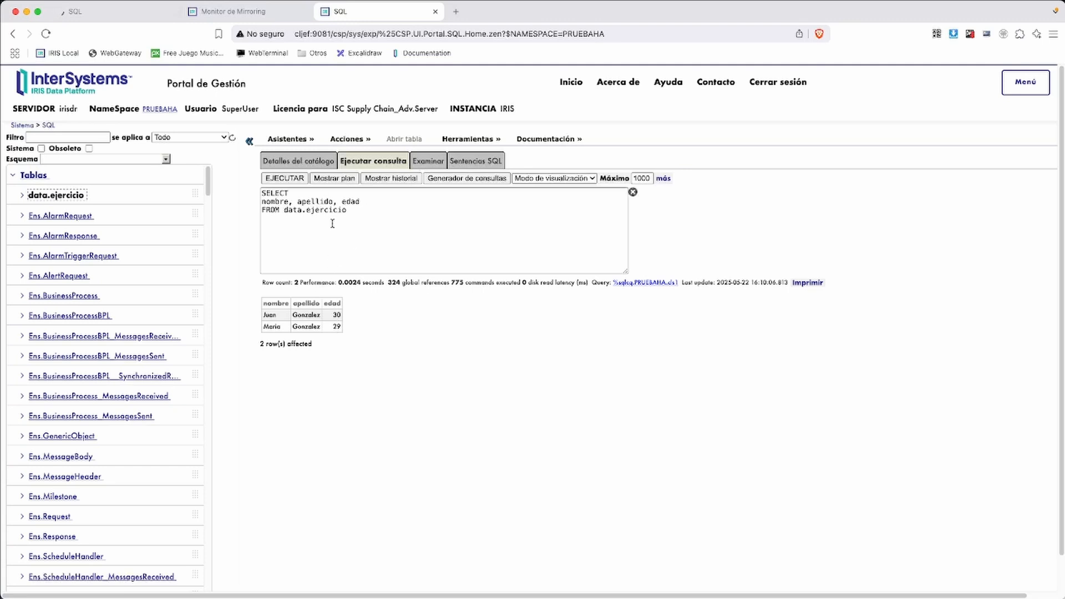
{"action": "left_click_drag", "start_coordinate": [332, 223], "coordinate": [225, 189]}
{"action": "type", "text": "insert into data.ejercicio(nombre, apellido, edad) values('Juan','Gonzalez',30)"}
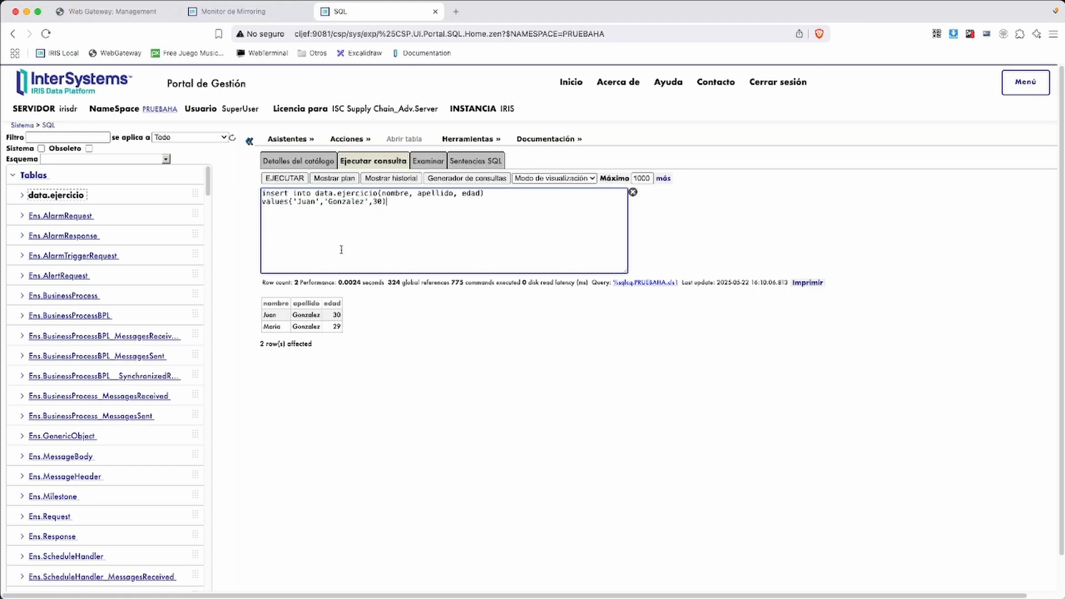
{"action": "double_click", "coordinate": [307, 202]}
{"action": "type", "text": "los"}
{"action": "left_click", "coordinate": [387, 202]}
{"action": "key", "text": "BackSpace"}
{"action": "type", "text": "4"}
{"action": "left_click", "coordinate": [292, 182]}
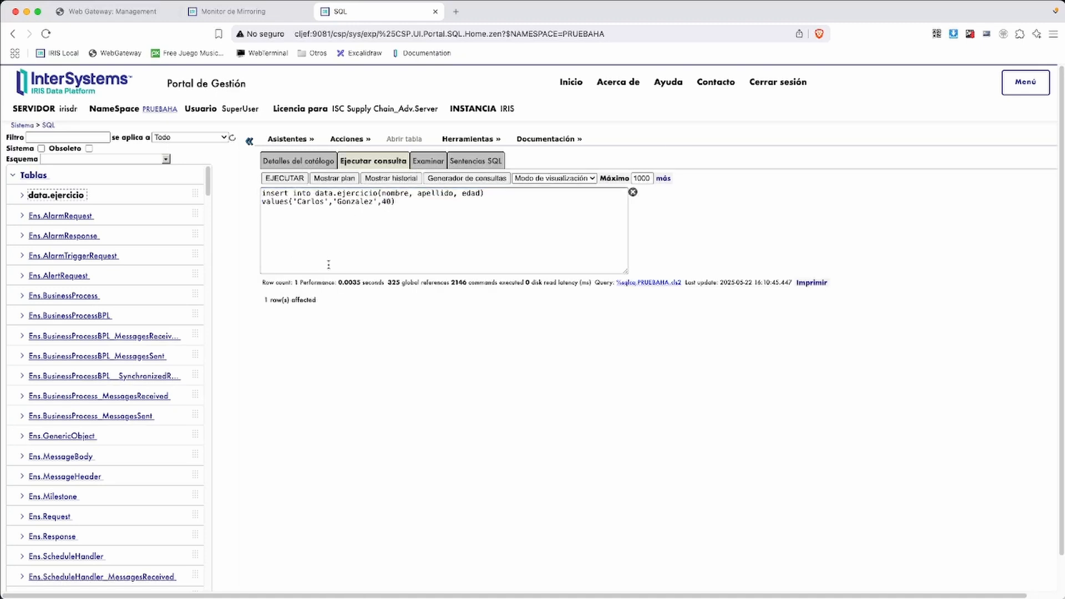
{"action": "left_click", "coordinate": [390, 178]}
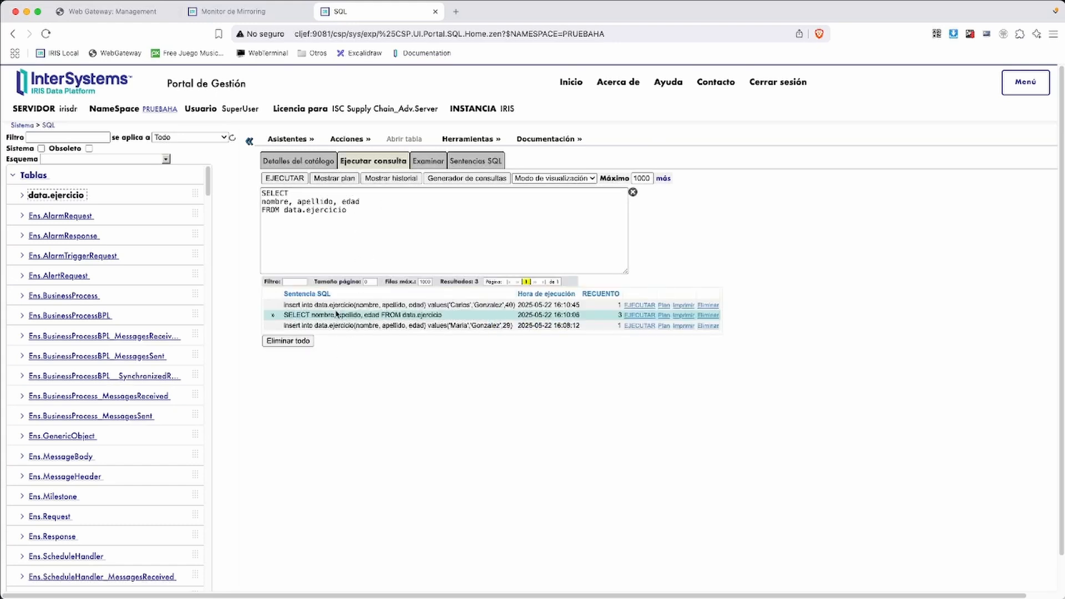
Rerun the data.ejercicio SELECT on irisdr, listing three rows including the age-40 entry
{"action": "left_click", "coordinate": [287, 178]}
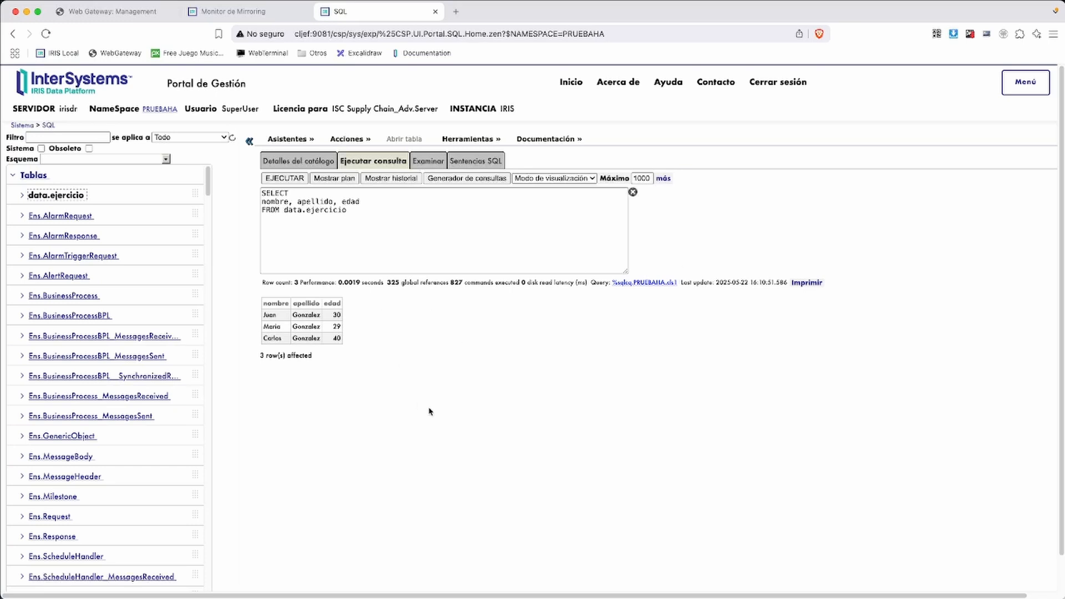
{"action": "key", "text": "super+Tab"}
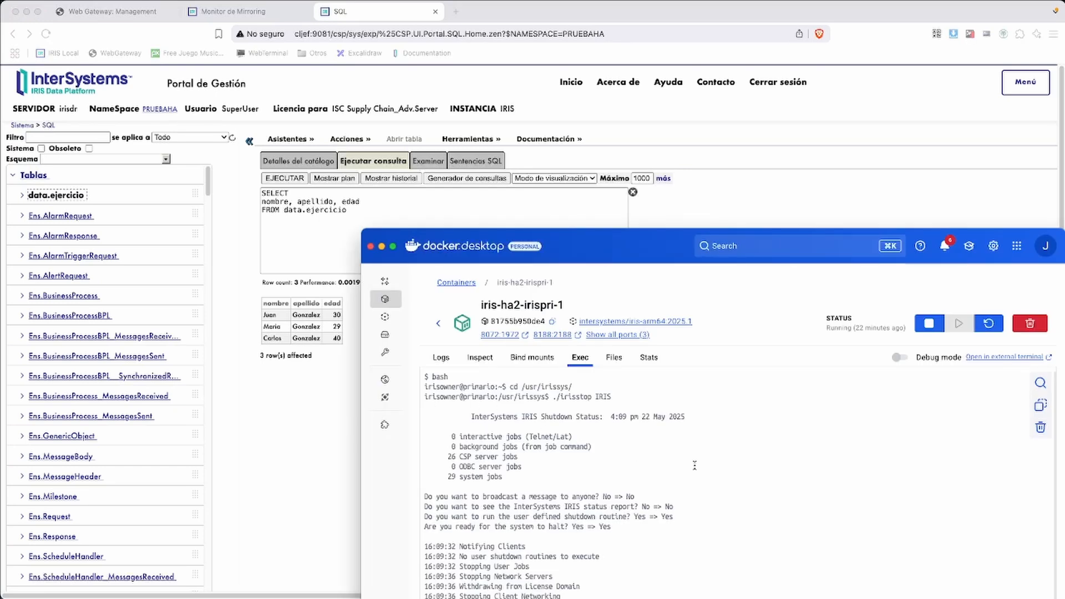
Turn the recalled irisstop command into ./irisstart IRIS and run it
{"action": "left_click_drag", "start_coordinate": [666, 261], "coordinate": [633, 140]}
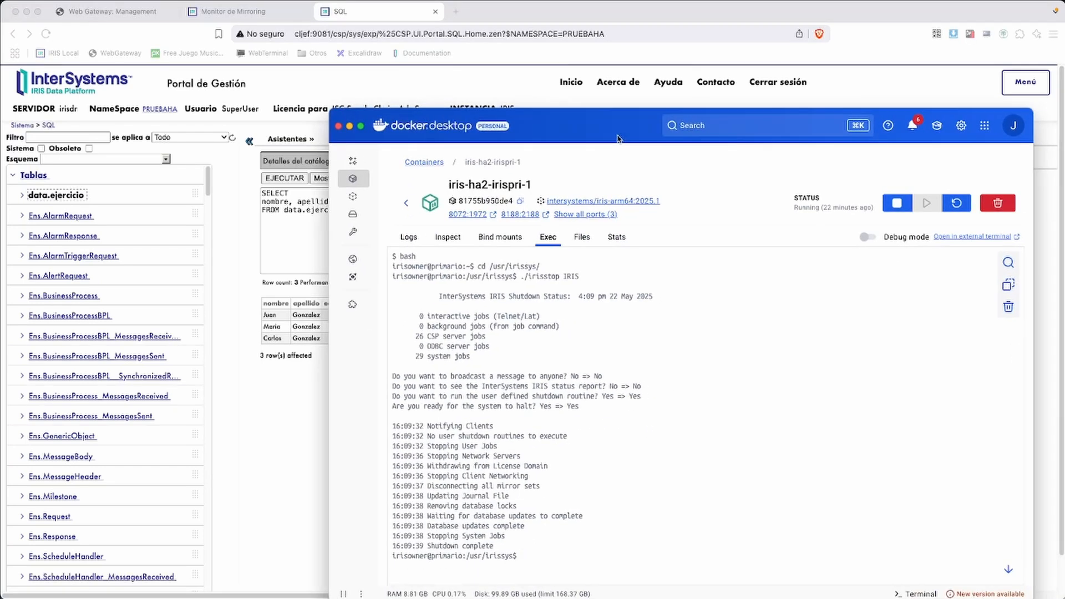
{"action": "key", "text": "Up"}
{"action": "key", "text": "Left"}
{"action": "key", "text": "Left"}
{"action": "key", "text": "Left"}
{"action": "key", "text": "Left"}
{"action": "key", "text": "Left"}
{"action": "key", "text": "BackSpace"}
{"action": "key", "text": "BackSpace"}
{"action": "type", "text": "art"}
{"action": "key", "text": "Return"}
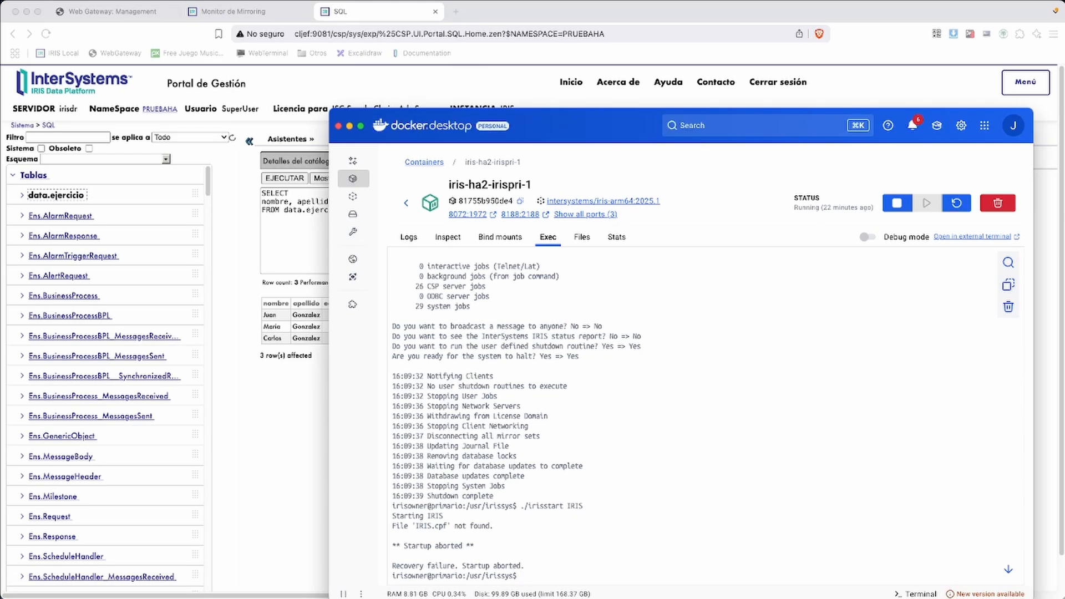
After the first attempt aborts, rerun the command as plain ./irisstart
{"action": "key", "text": "Up"}
{"action": "key", "text": "BackSpace"}
{"action": "key", "text": "BackSpace"}
{"action": "key", "text": "BackSpace"}
{"action": "key", "text": "BackSpace"}
{"action": "key", "text": "BackSpace"}
{"action": "key", "text": "Return"}
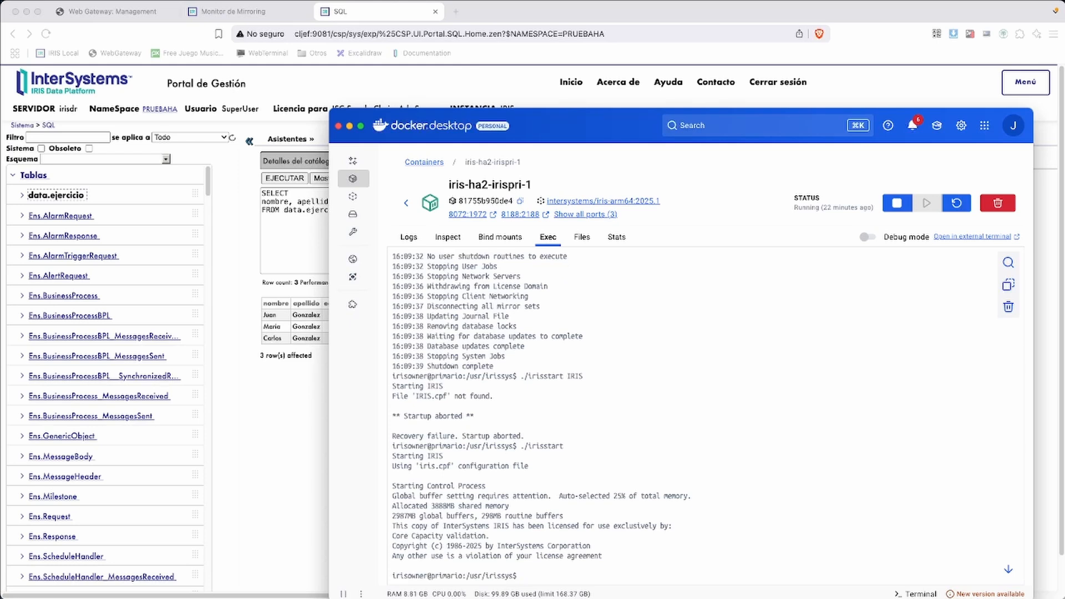
{"action": "left_click", "coordinate": [260, 12]}
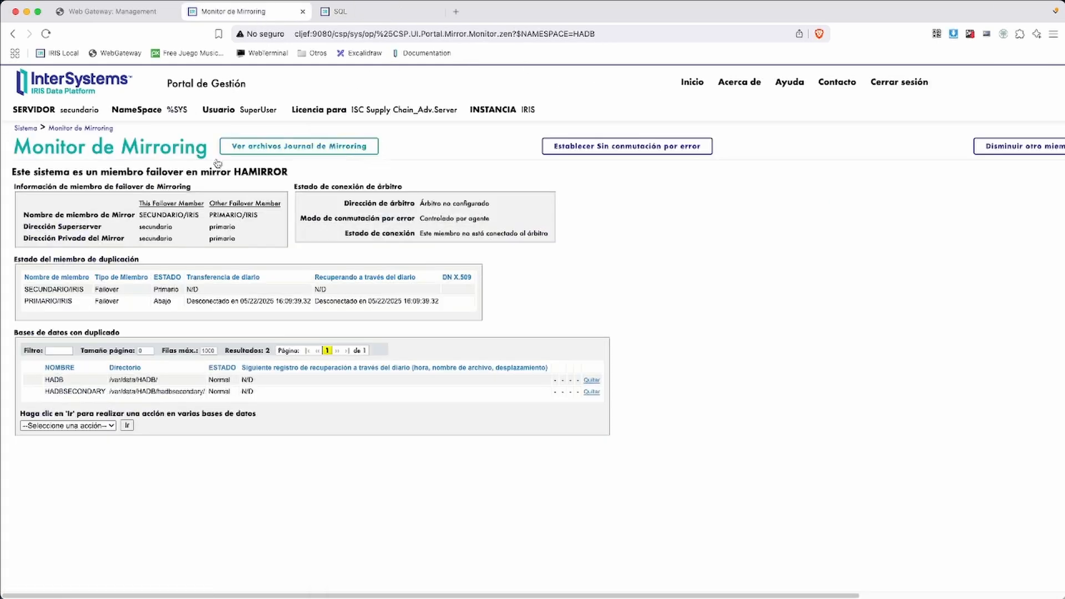
Reload the Mirroring Monitor: PRIMARIO/IRIS shows as Backup with journal transfer Actualizado
{"action": "left_click", "coordinate": [79, 131]}
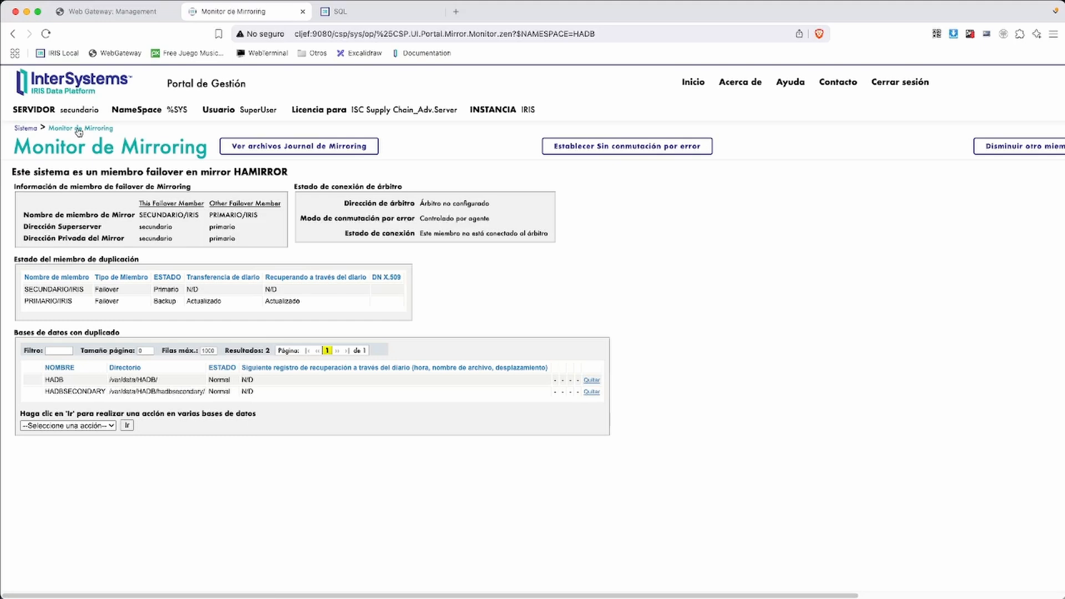
{"action": "key", "text": "super+Tab"}
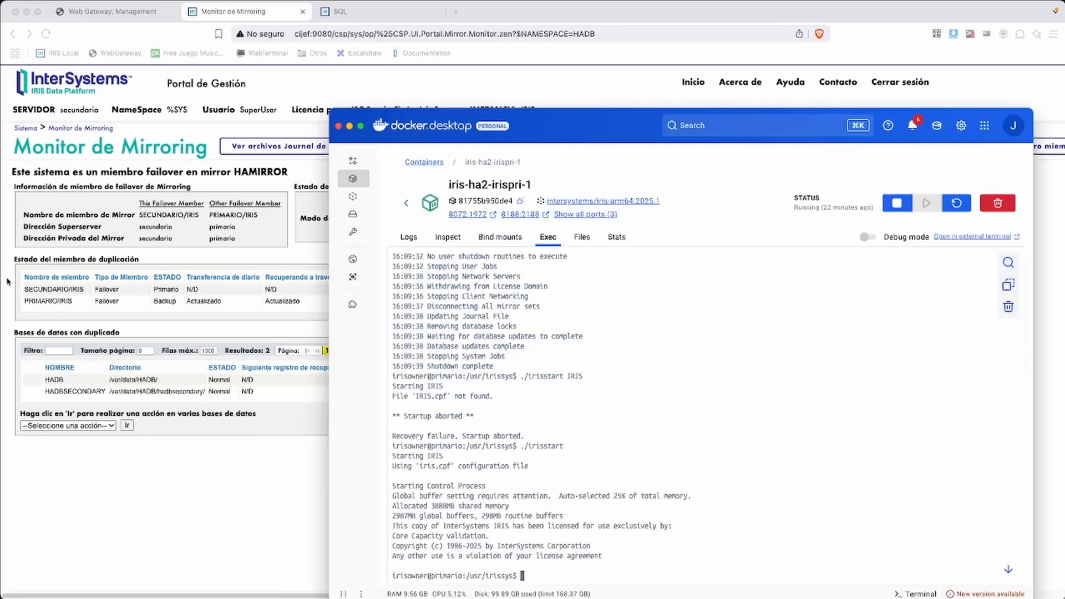
{"action": "key", "text": "super+Tab"}
{"action": "key", "text": "super+Tab"}
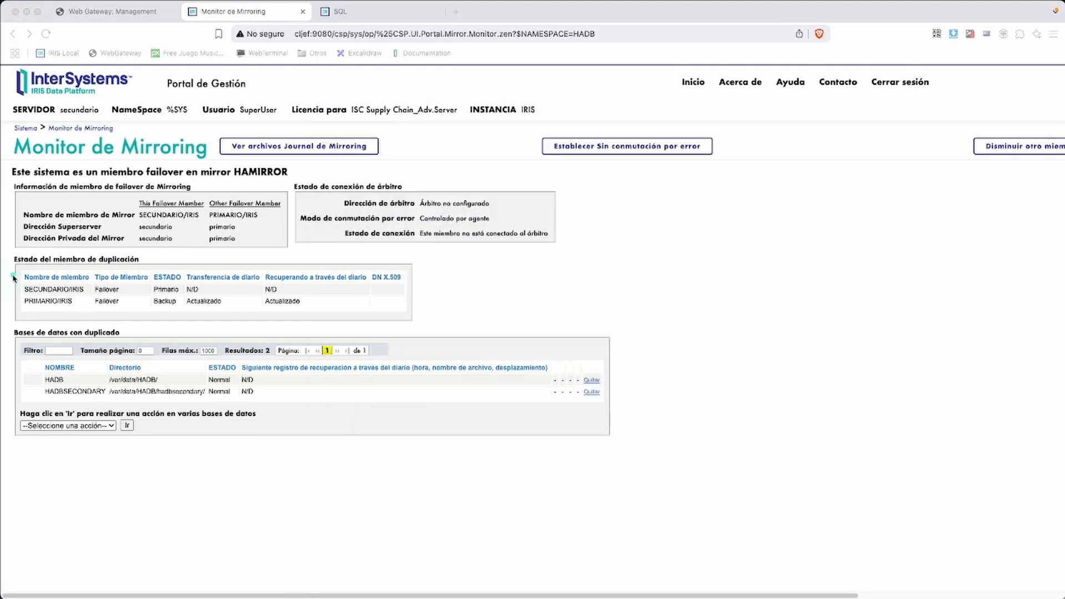
{"action": "left_click_drag", "start_coordinate": [12, 274], "coordinate": [190, 318]}
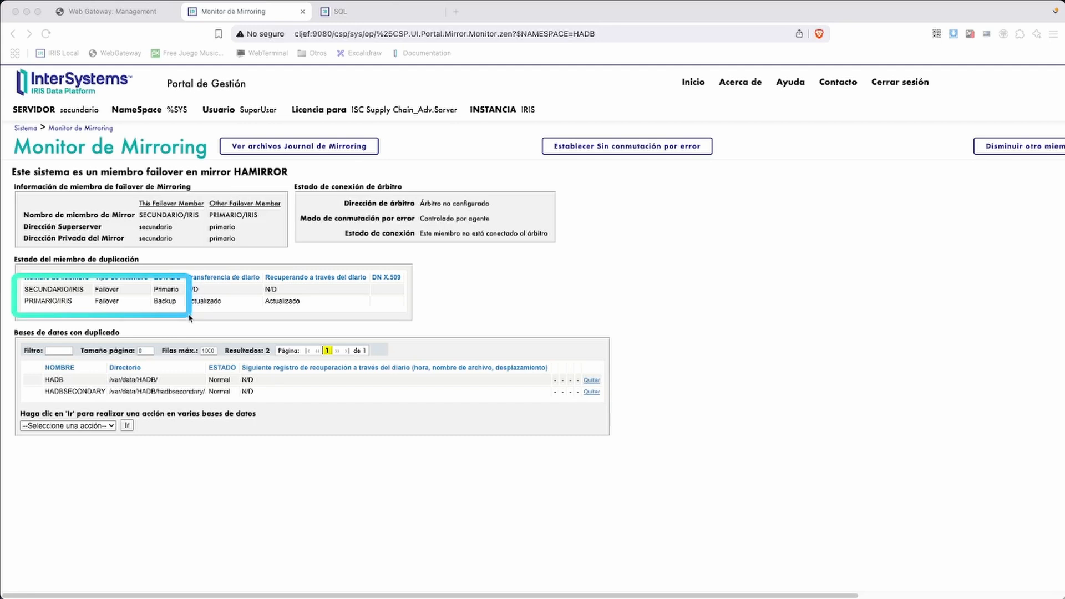
{"action": "left_click_drag", "start_coordinate": [189, 318], "coordinate": [408, 324]}
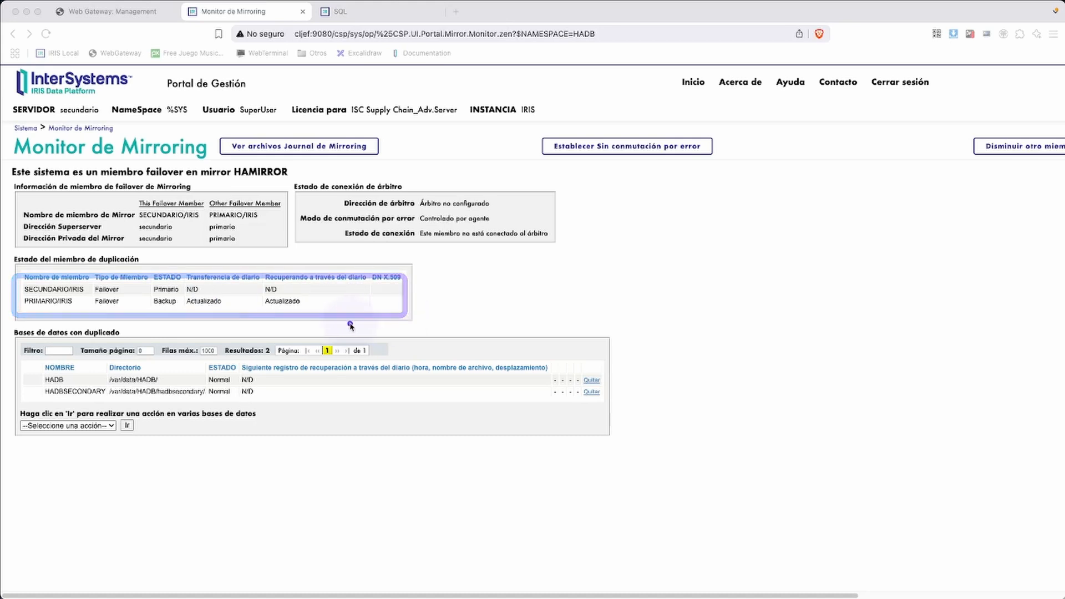
Reload primario's Web Gateway tab and log back in as superuser with the account password
{"action": "left_click", "coordinate": [33, 128]}
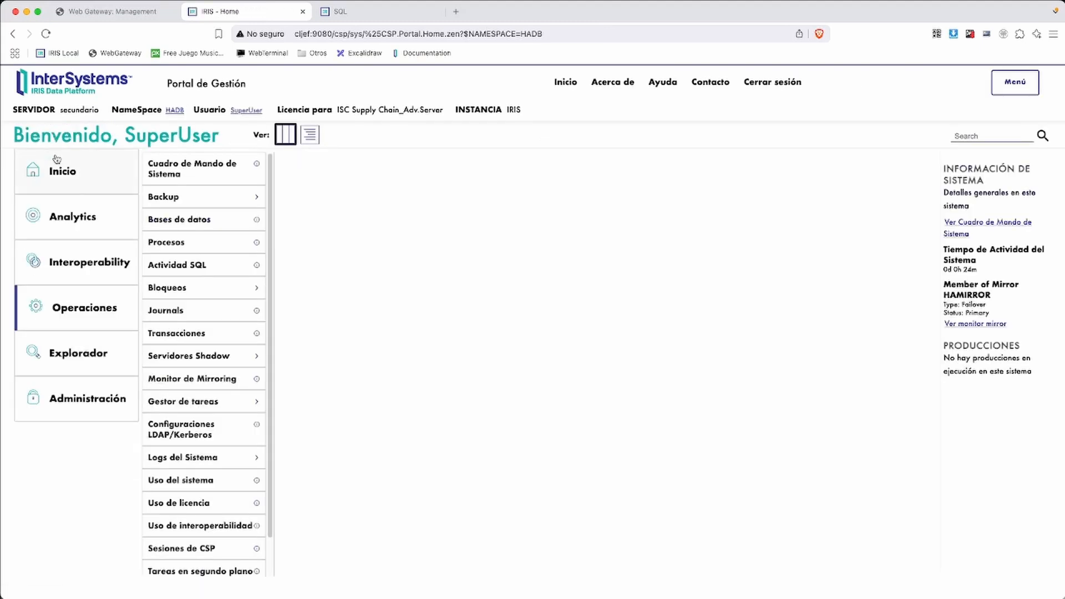
{"action": "left_click", "coordinate": [81, 396]}
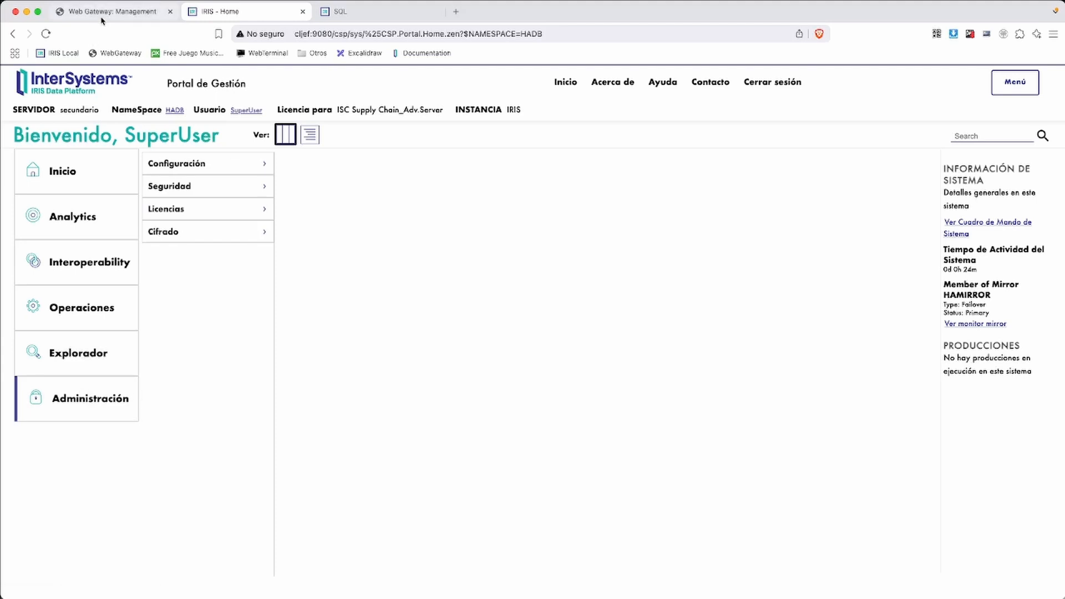
{"action": "left_click", "coordinate": [114, 11]}
{"action": "left_click", "coordinate": [46, 34]}
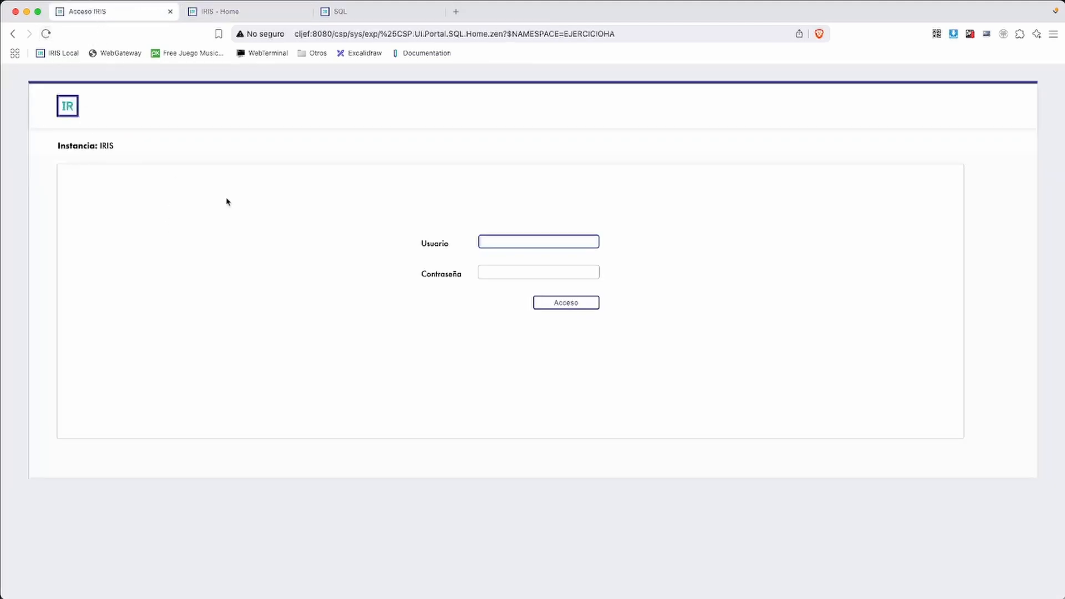
{"action": "key", "text": "Tab"}
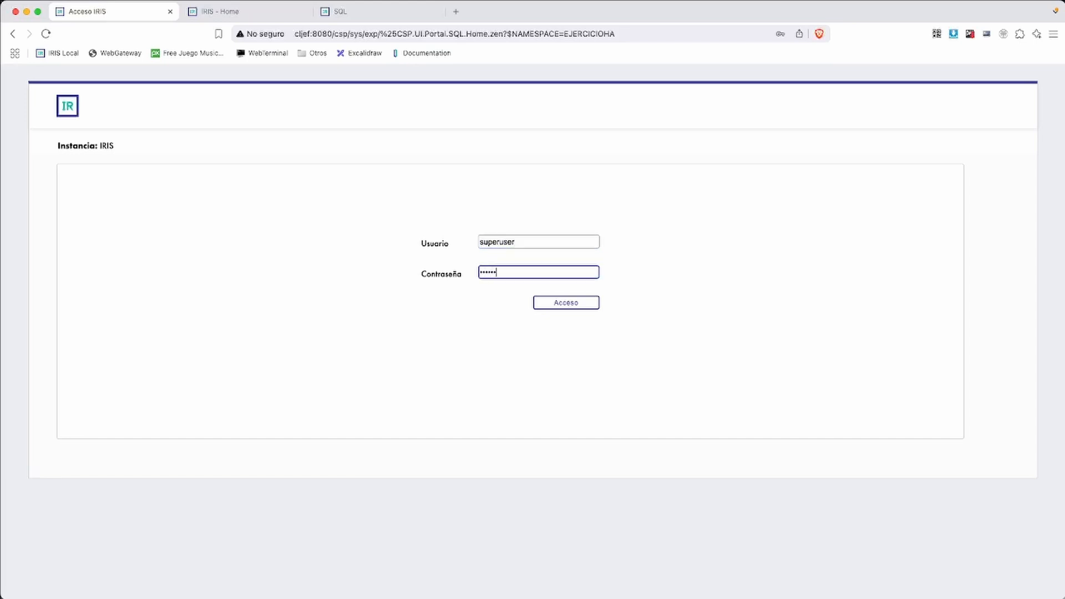
{"action": "key", "text": "Return"}
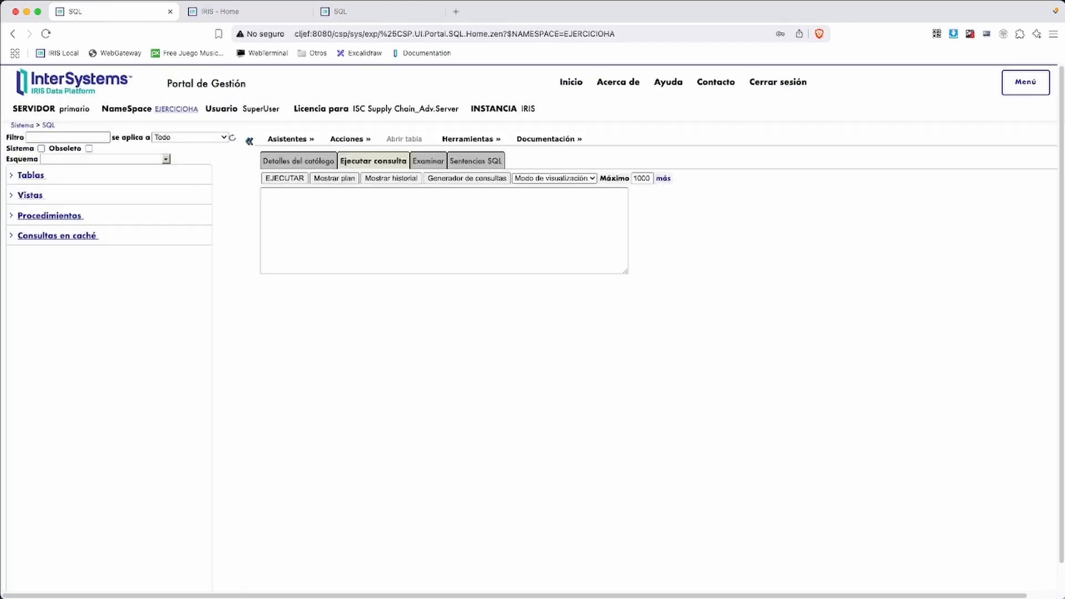
Query data.ejercicio from the Tablas list, returning three rows including the age-40 row
{"action": "left_click", "coordinate": [13, 176]}
{"action": "left_click_drag", "start_coordinate": [55, 195], "coordinate": [293, 210]}
{"action": "left_click", "coordinate": [285, 178]}
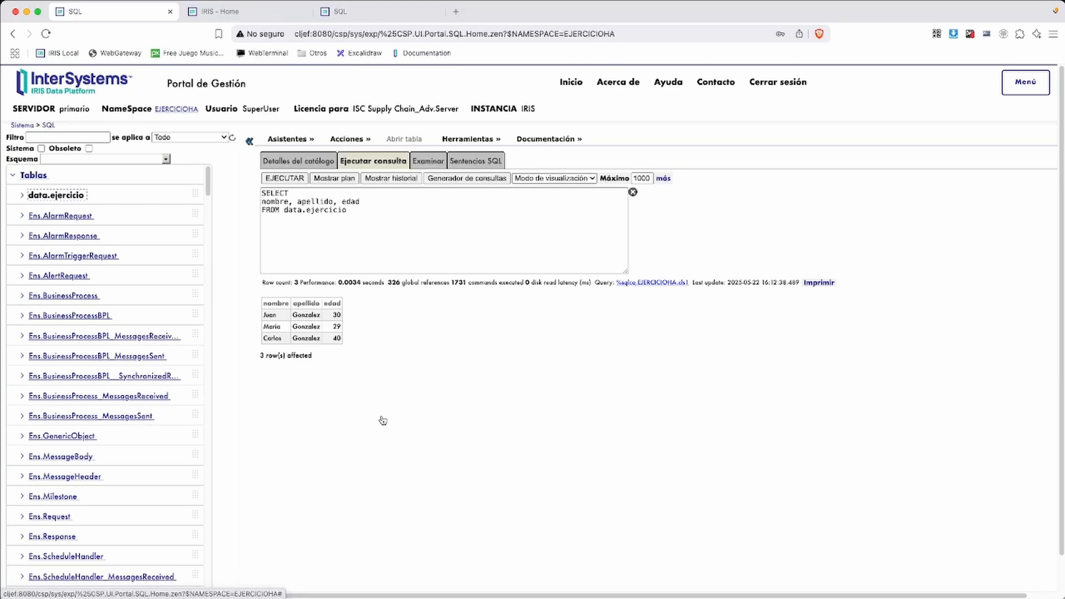
{"action": "key", "text": "super+Tab"}
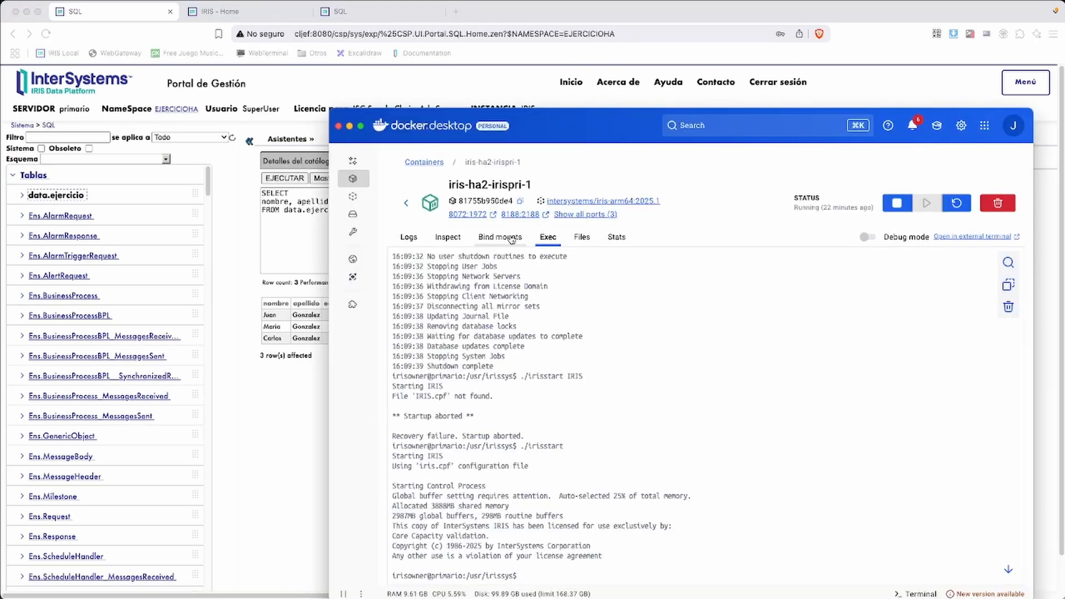
Open a bash shell in the iris-ha2-irissec-1 container and try ./irisstop IRIS
{"action": "left_click", "coordinate": [432, 164]}
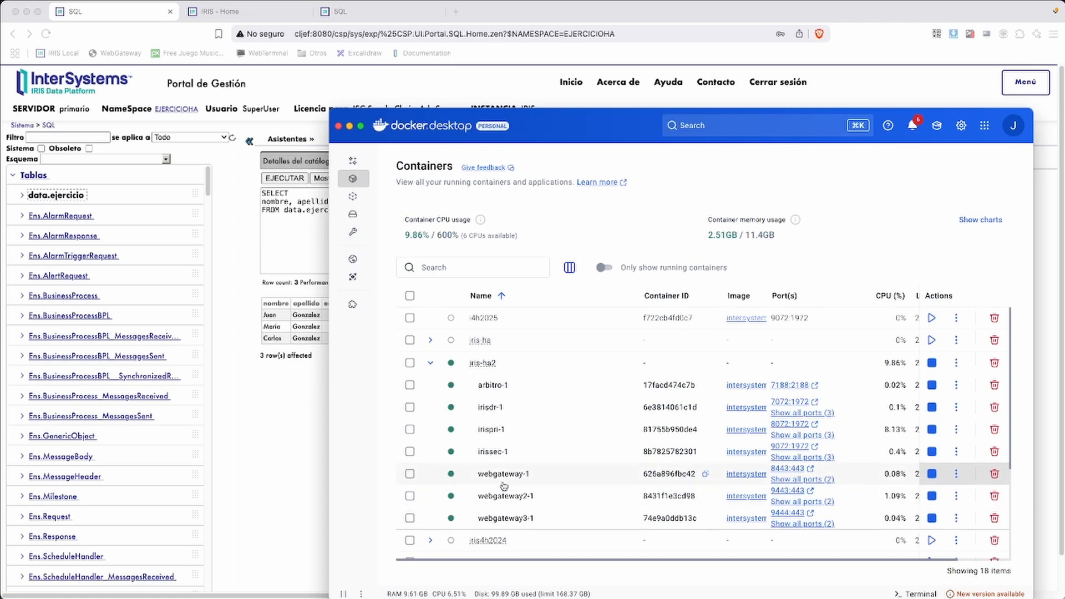
{"action": "left_click", "coordinate": [498, 454]}
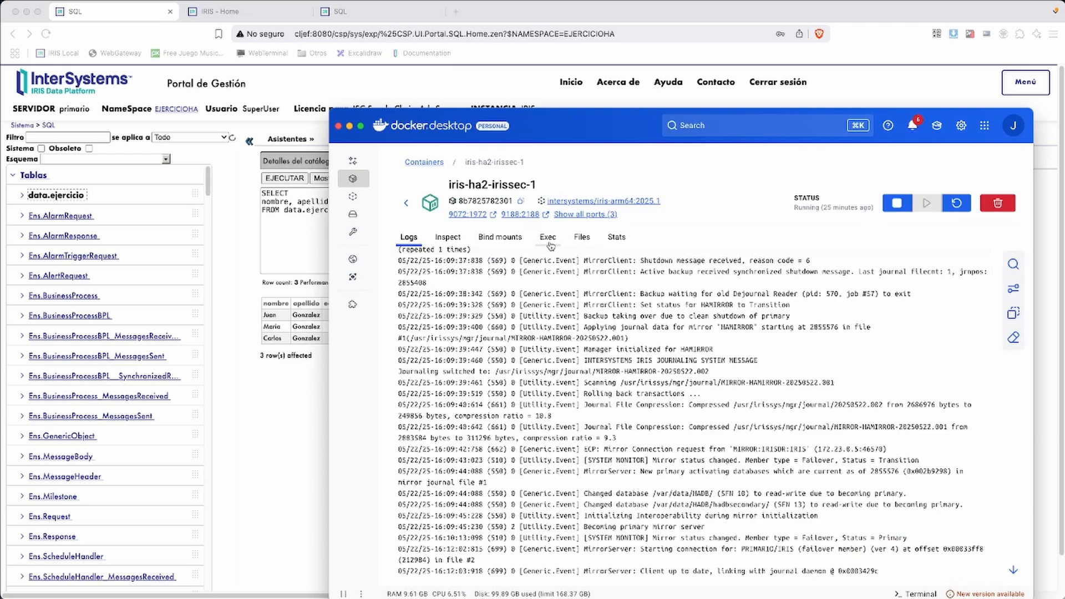
{"action": "left_click", "coordinate": [548, 237]}
{"action": "type", "text": "bash"}
{"action": "key", "text": "Return"}
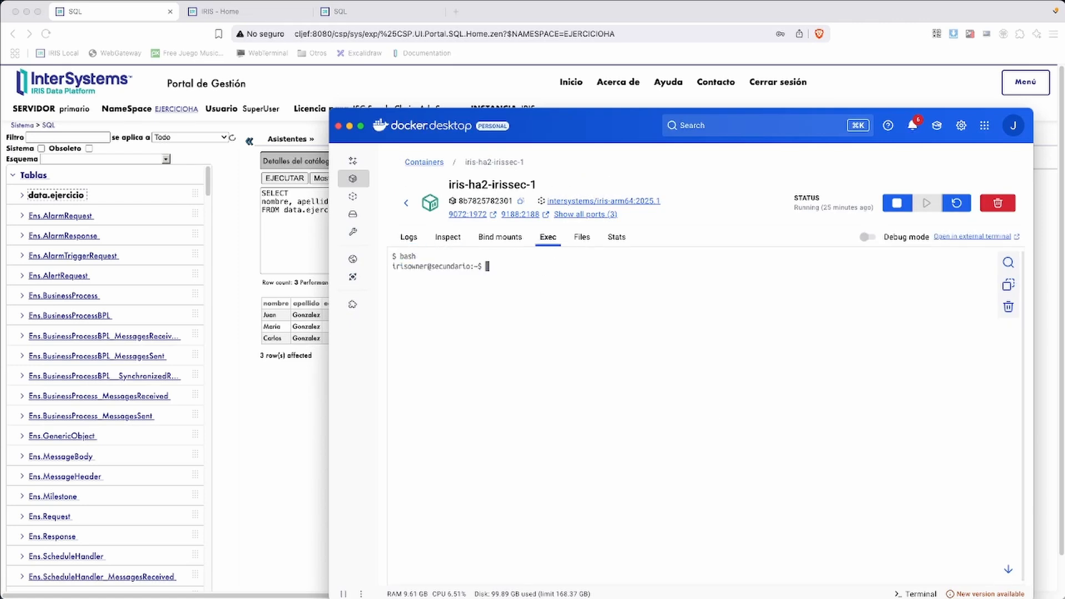
{"action": "type", "text": "./irisstop IR"}
{"action": "type", "text": "IS"}
{"action": "key", "text": "Return"}
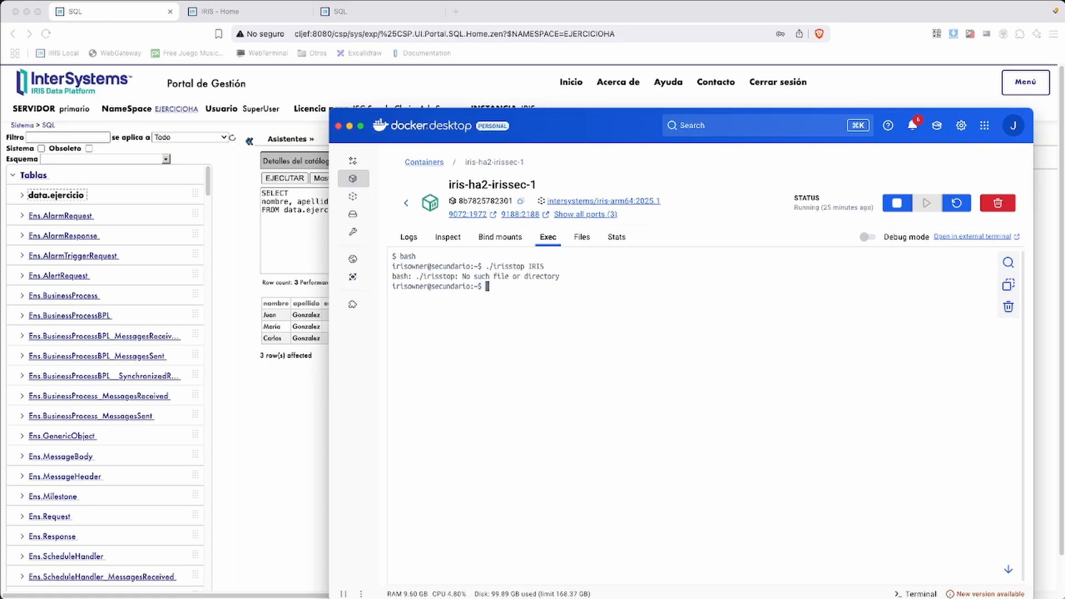
From /usr/irissys, run ./irisstop IRIS and decline the shutdown broadcast message
{"action": "type", "text": "cd /us"}
{"action": "type", "text": "e/ir"}
{"action": "type", "text": "i"}
{"action": "key", "text": "BackSpace"}
{"action": "key", "text": "BackSpace"}
{"action": "key", "text": "BackSpace"}
{"action": "key", "text": "BackSpace"}
{"action": "key", "text": "BackSpace"}
{"action": "type", "text": "r/i"}
{"action": "key", "text": "Tab"}
{"action": "key", "text": "Return"}
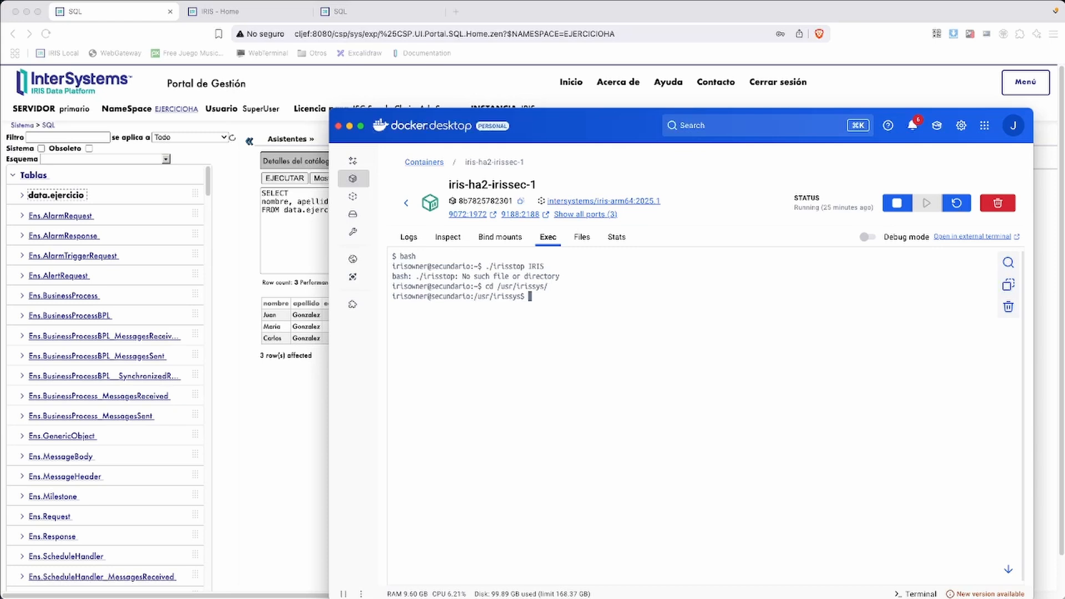
{"action": "key", "text": "Up"}
{"action": "key", "text": "Up"}
{"action": "key", "text": "Return"}
{"action": "key", "text": "Return"}
{"action": "key", "text": "Return"}
{"action": "key", "text": "Return"}
{"action": "key", "text": "Return"}
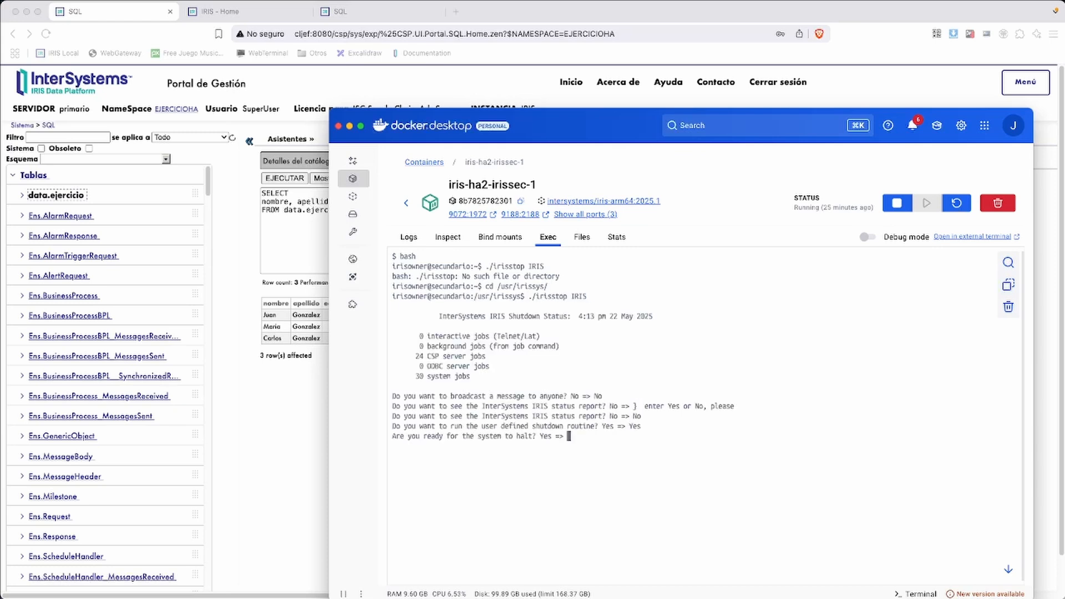
{"action": "key", "text": "Return"}
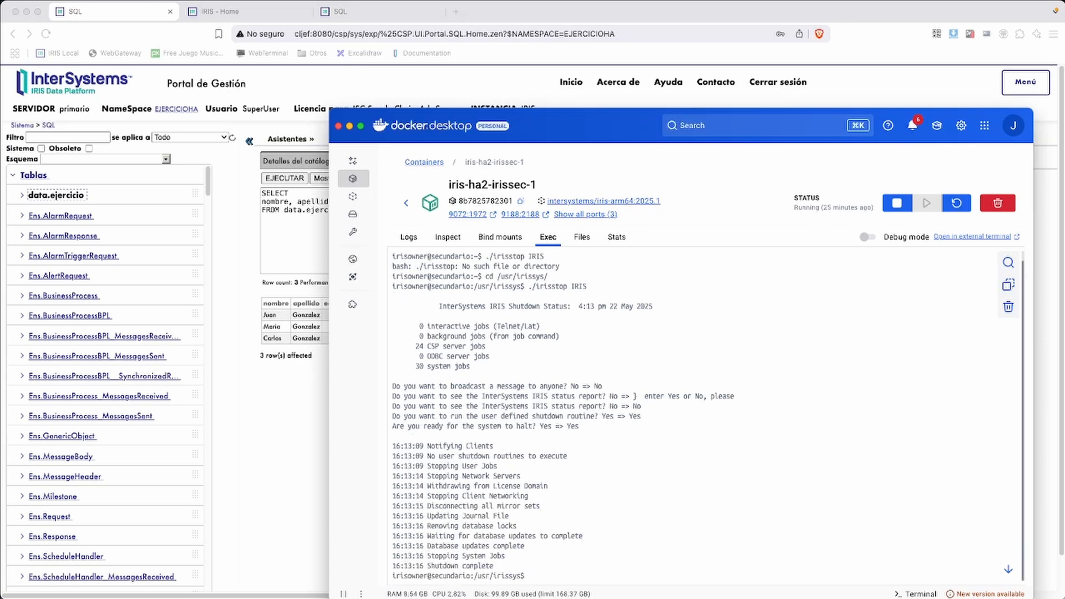
Start IRIS on secundario again with ./irisstart
{"action": "type", "text": "./irisstop I"}
{"action": "key", "text": "BackSpace"}
{"action": "key", "text": "BackSpace"}
{"action": "key", "text": "BackSpace"}
{"action": "key", "text": "BackSpace"}
{"action": "type", "text": "art"}
{"action": "key", "text": "Return"}
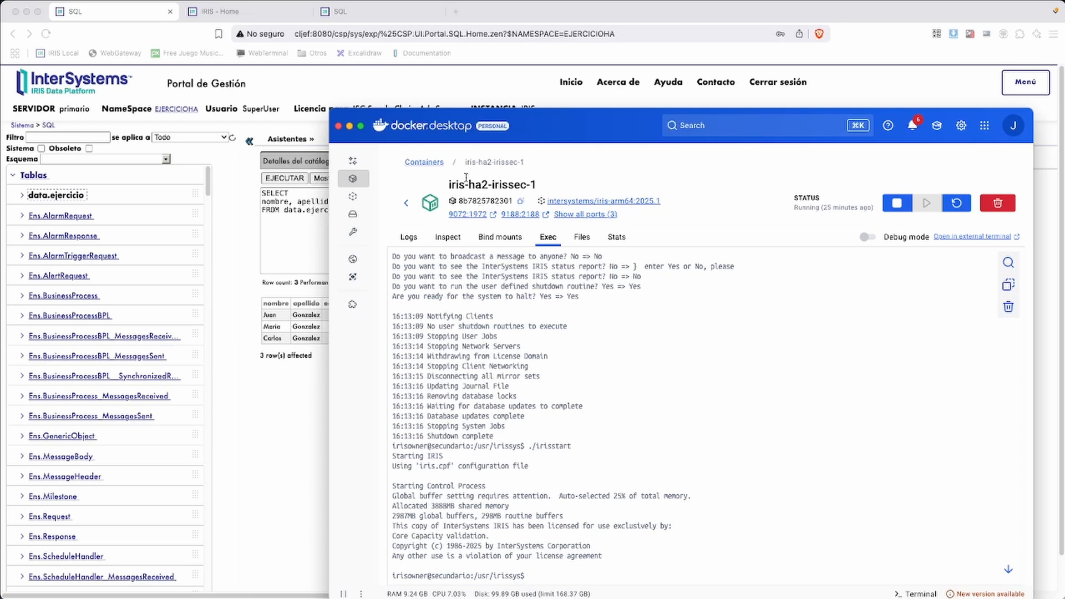
Reload the secundario portal home tab and log back in as superuser
{"action": "left_click", "coordinate": [230, 204]}
{"action": "left_click", "coordinate": [205, 11]}
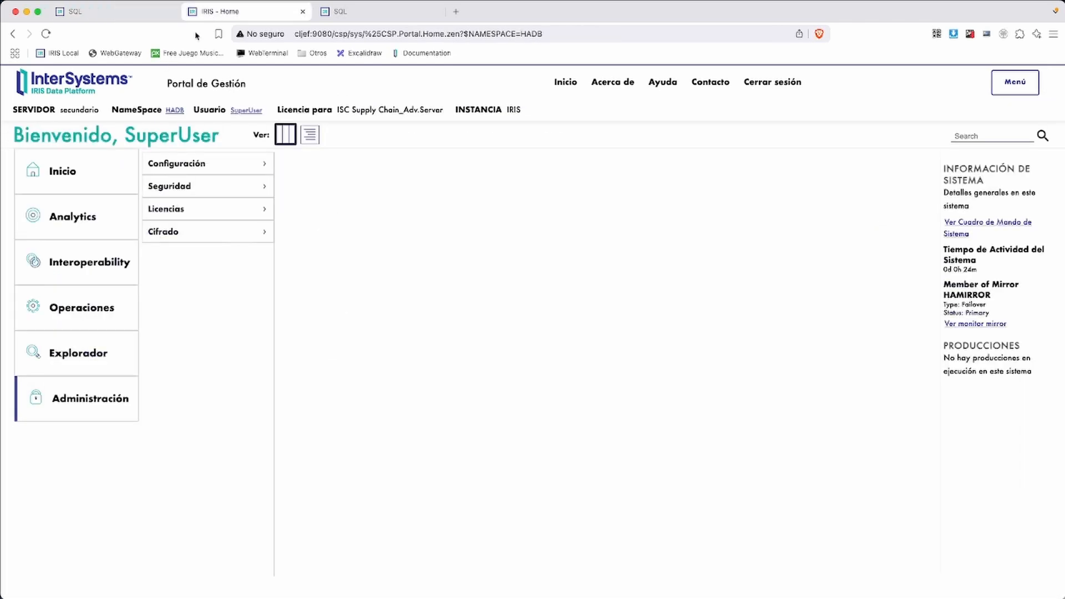
{"action": "left_click", "coordinate": [46, 34]}
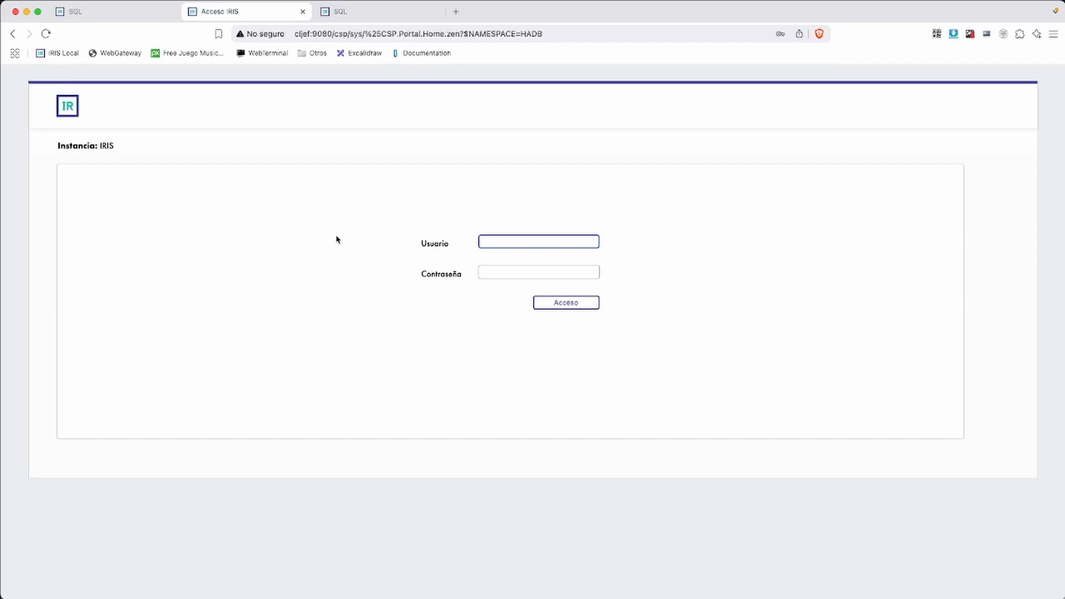
{"action": "type", "text": "superuser"}
{"action": "key", "text": "Tab"}
{"action": "type", "text": "••"}
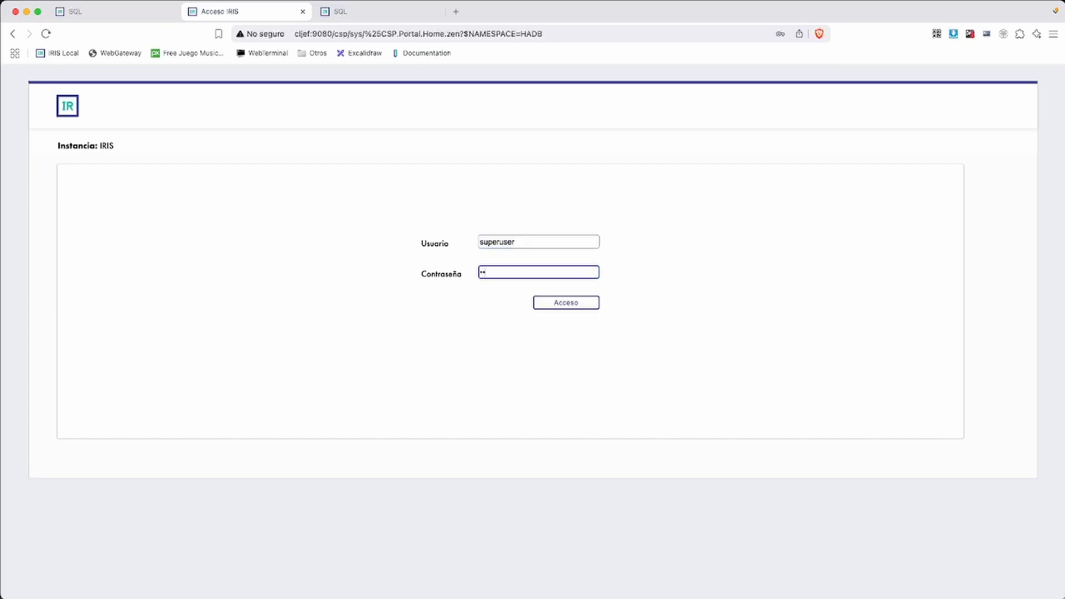
{"action": "type", "text": "••"}
{"action": "key", "text": "Return"}
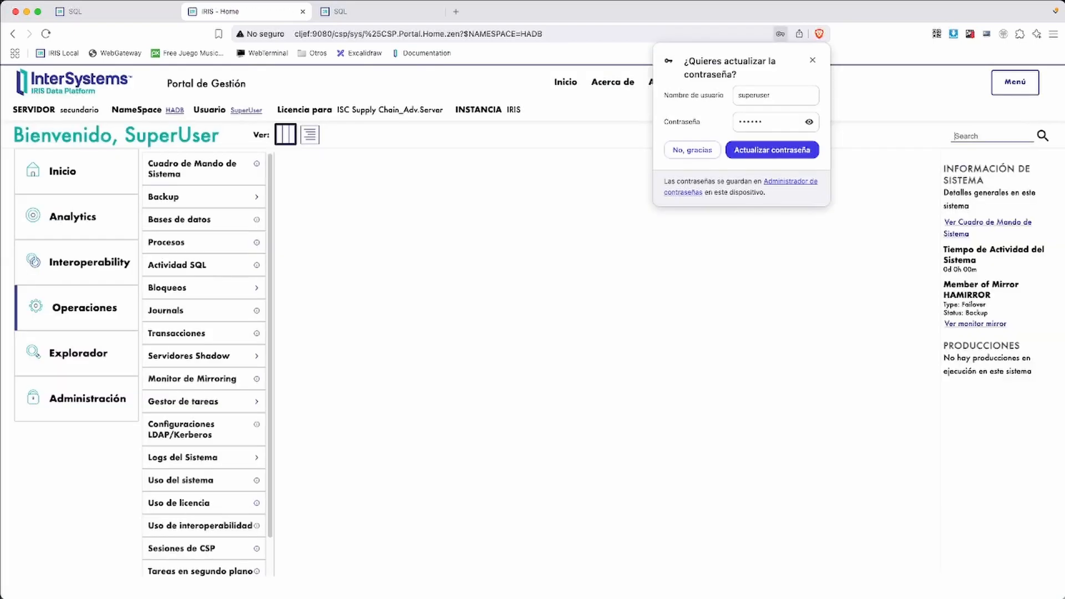
Rerun the data.ejercicio query on primario and irisdr, each returning three rows
{"action": "left_click", "coordinate": [103, 12]}
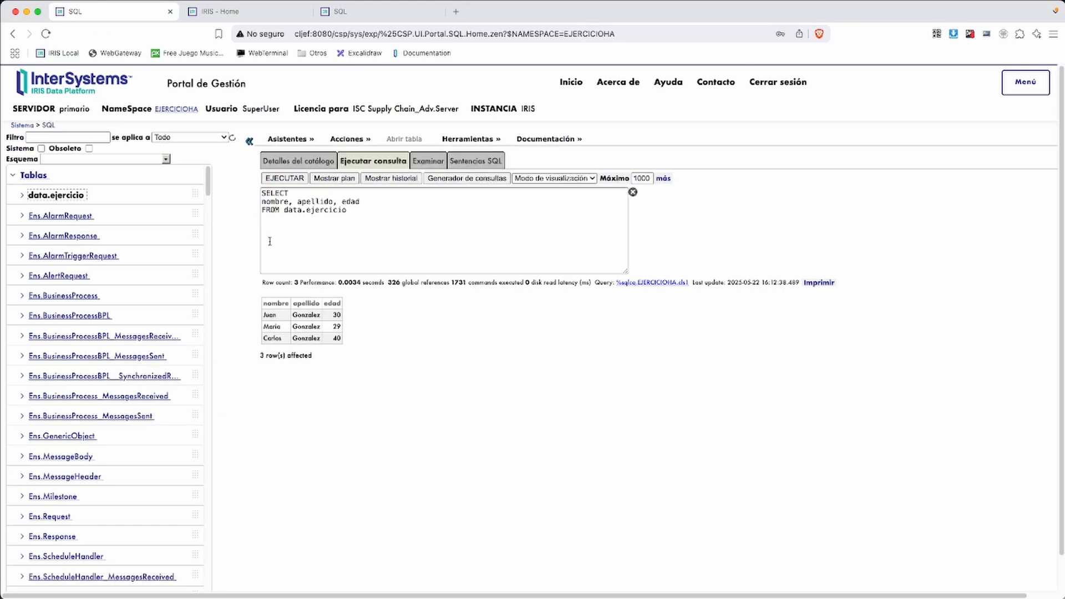
{"action": "left_click", "coordinate": [281, 180]}
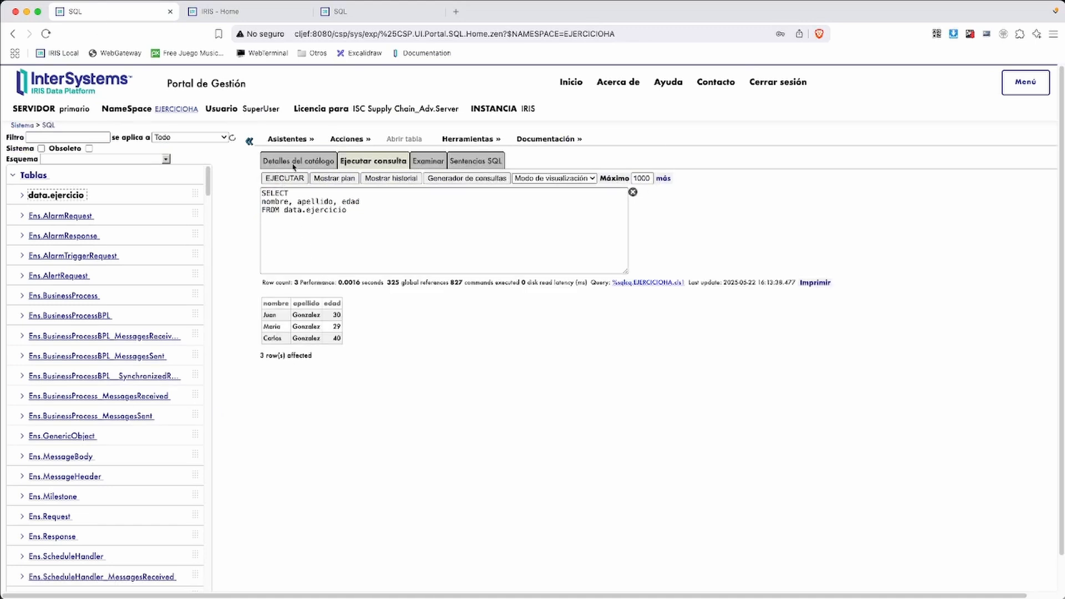
{"action": "left_click", "coordinate": [338, 12]}
{"action": "left_click", "coordinate": [275, 178]}
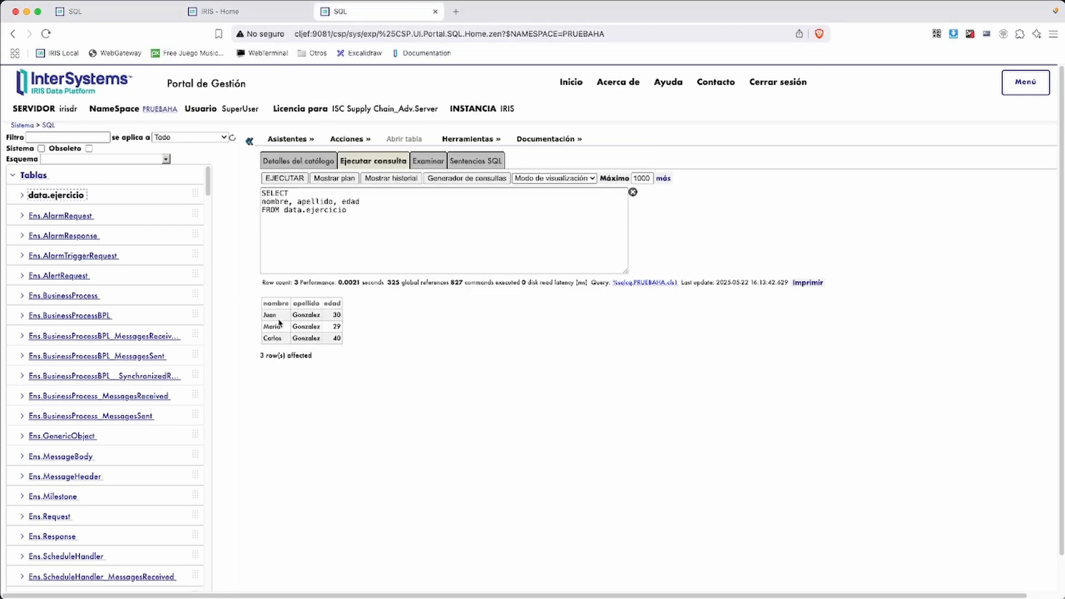
{"action": "left_click", "coordinate": [17, 125]}
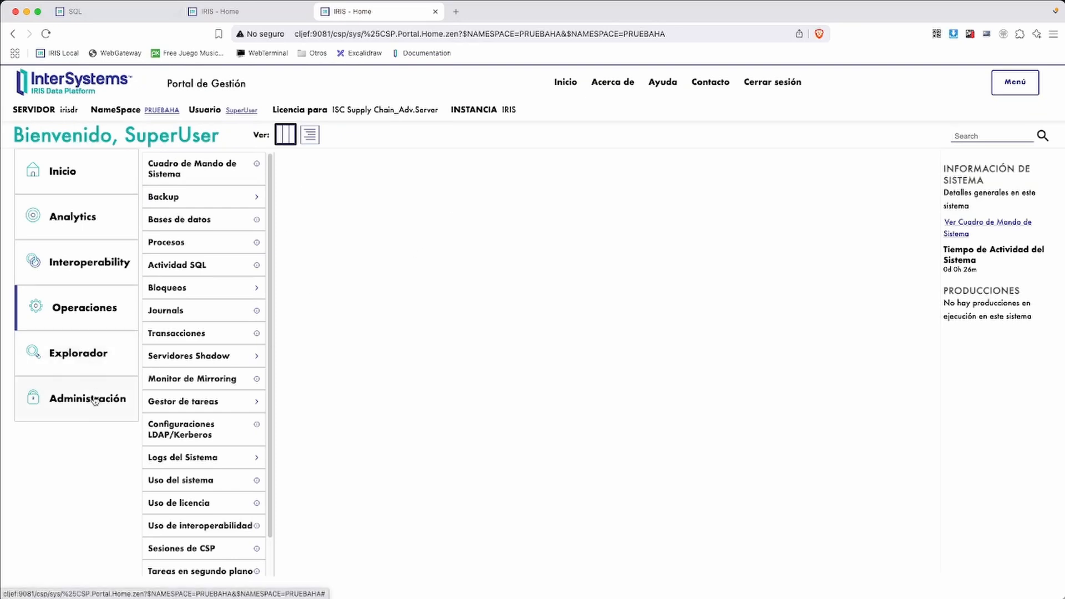
View the Mirroring Monitor on irisdr and confirm the irisdr server name in the header
{"action": "left_click", "coordinate": [168, 379]}
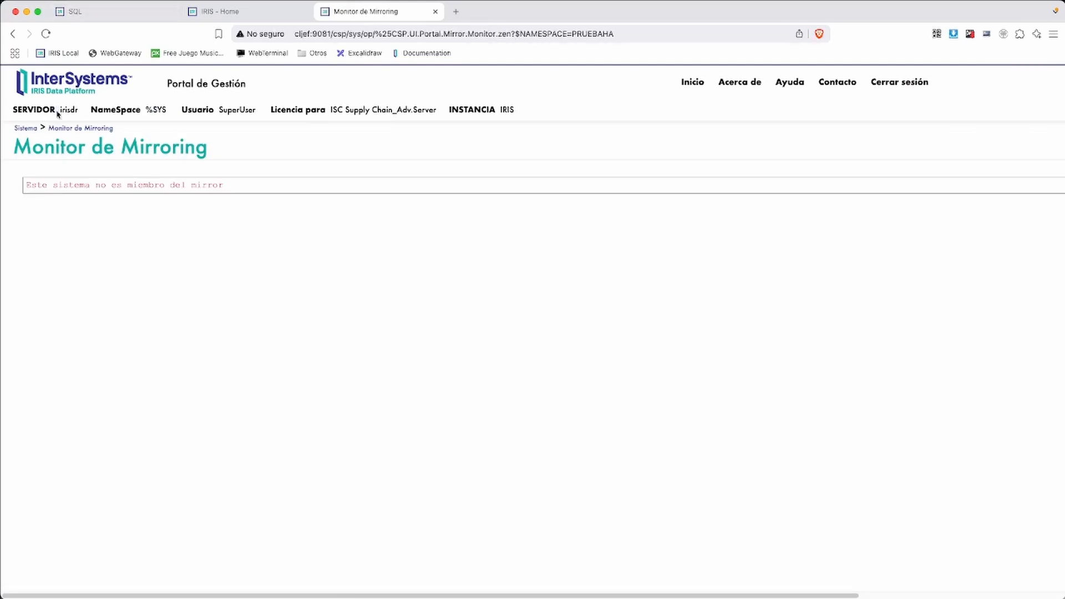
{"action": "left_click_drag", "start_coordinate": [56, 111], "coordinate": [111, 110]}
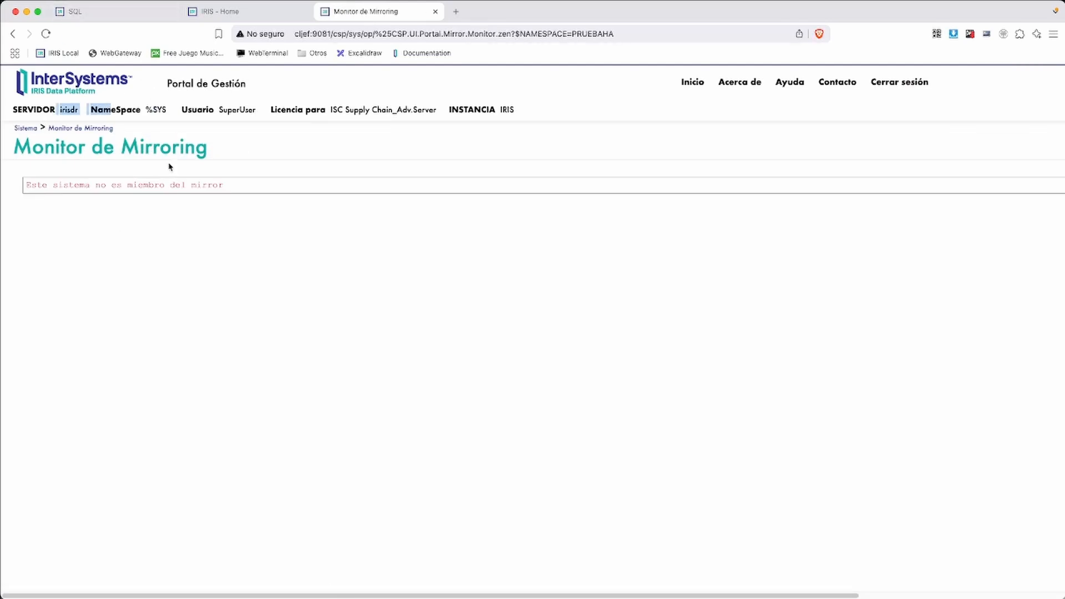
{"action": "left_click", "coordinate": [113, 12]}
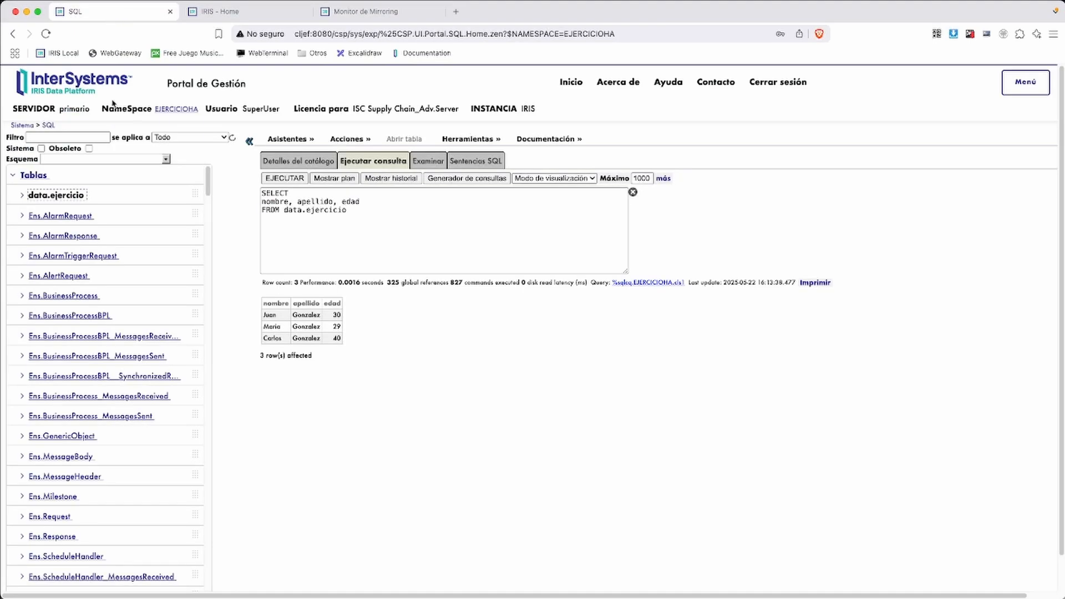
Confirm primario's Mirroring Monitor shows primario as Primary and SECUNDARIO/IRIS as an up-to-date Backup, then return home
{"action": "left_click", "coordinate": [21, 125]}
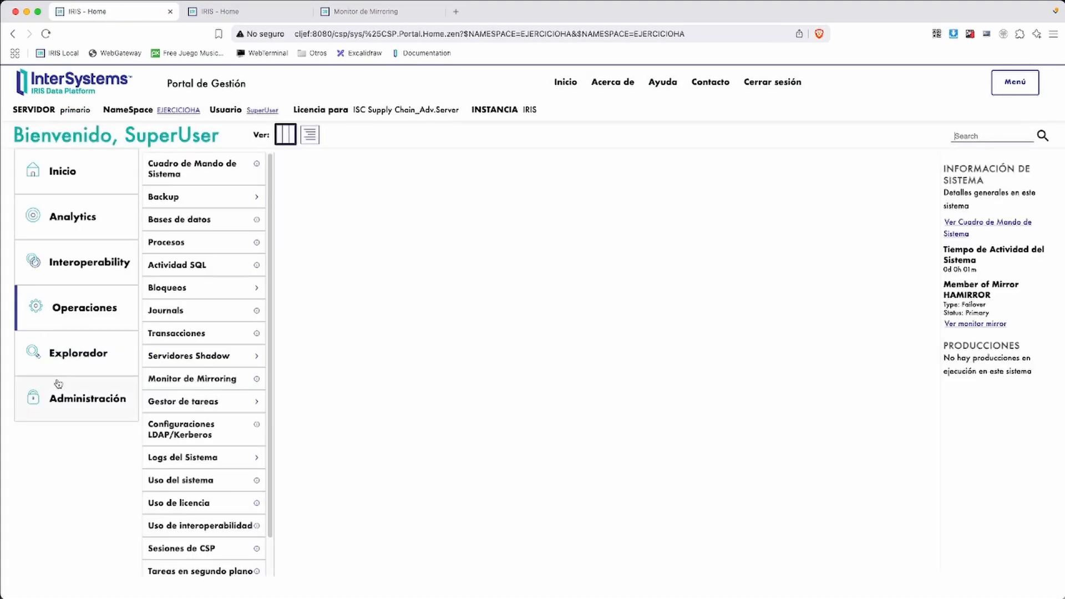
{"action": "left_click", "coordinate": [183, 379]}
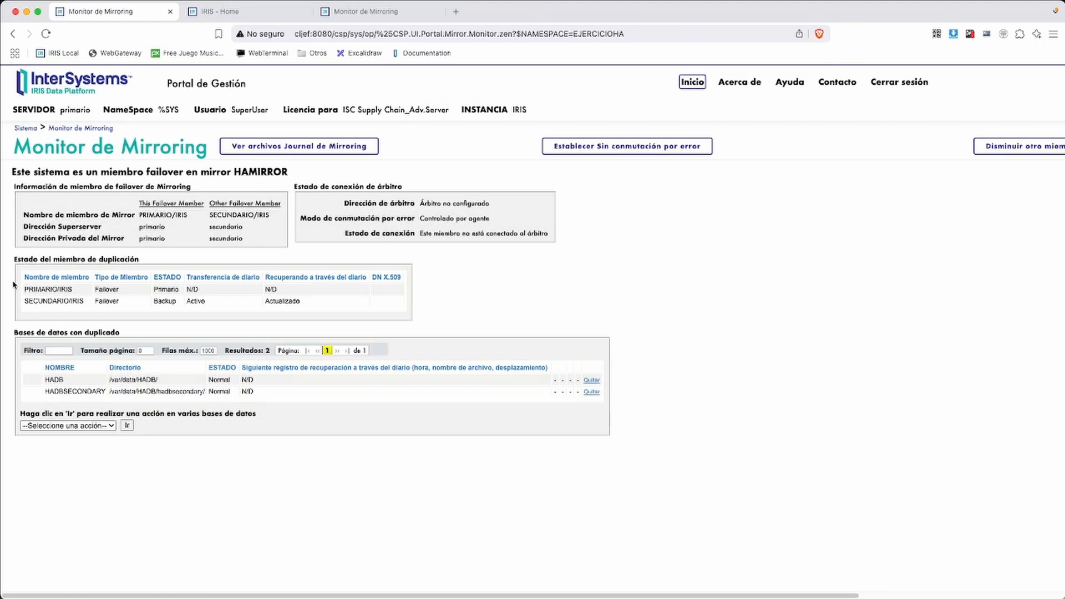
{"action": "left_click_drag", "start_coordinate": [10, 280], "coordinate": [114, 318]}
{"action": "left_click", "coordinate": [73, 309]}
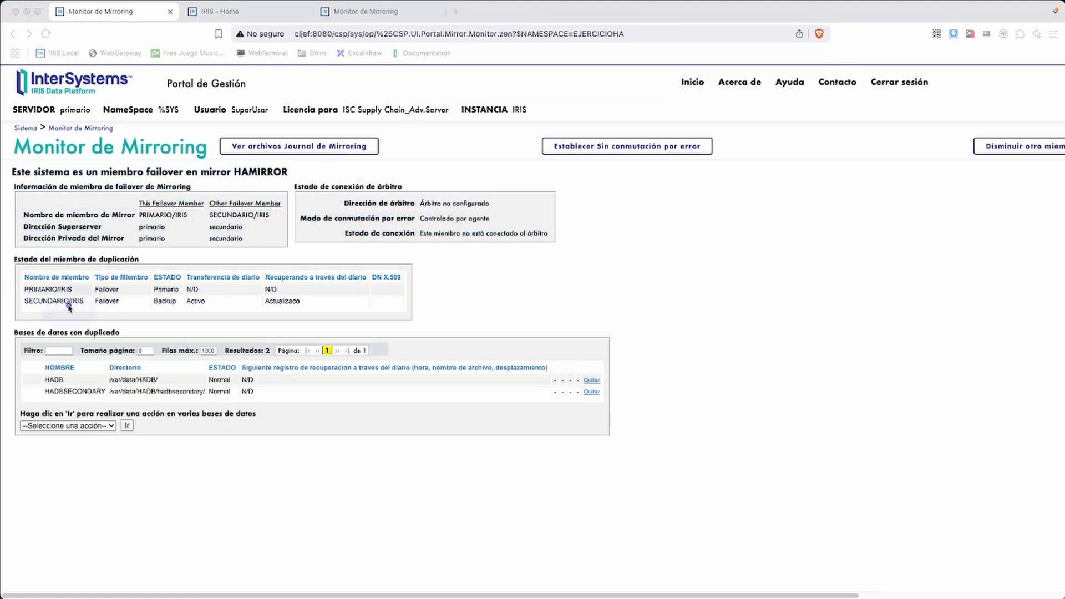
{"action": "mouse_move", "coordinate": [6, 267]}
{"action": "left_mouse_down"}
{"action": "mouse_move", "coordinate": [105, 318]}
{"action": "mouse_move", "coordinate": [388, 322]}
{"action": "left_mouse_up"}
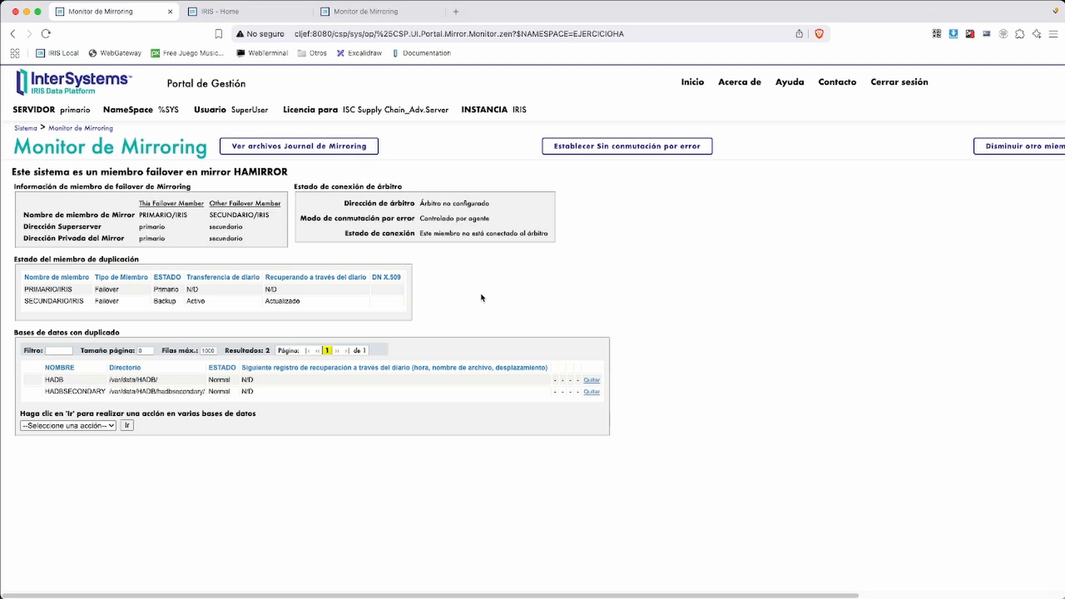
{"action": "left_click", "coordinate": [25, 128]}
{"action": "left_click", "coordinate": [105, 184]}
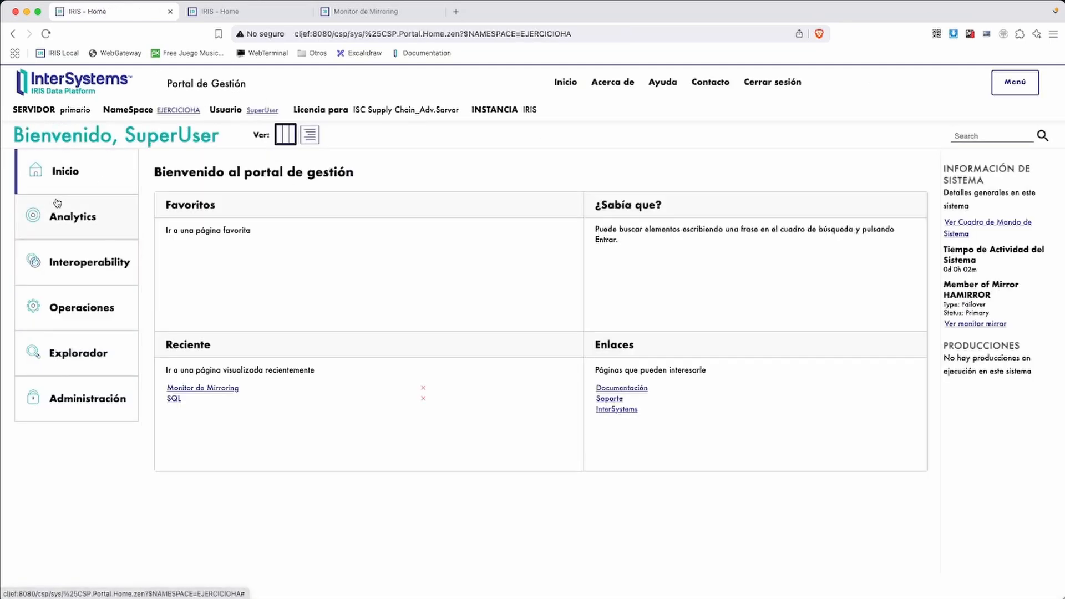